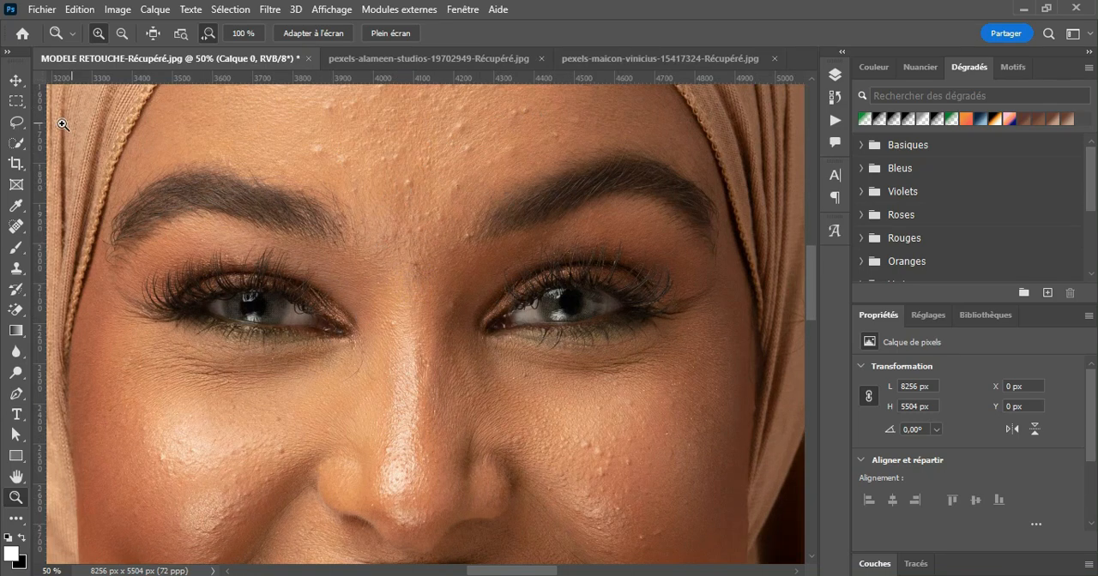
Step: Activate the Spot Healing Brush (Outil Correcteur localisé) for retouching the skin
click(15, 230)
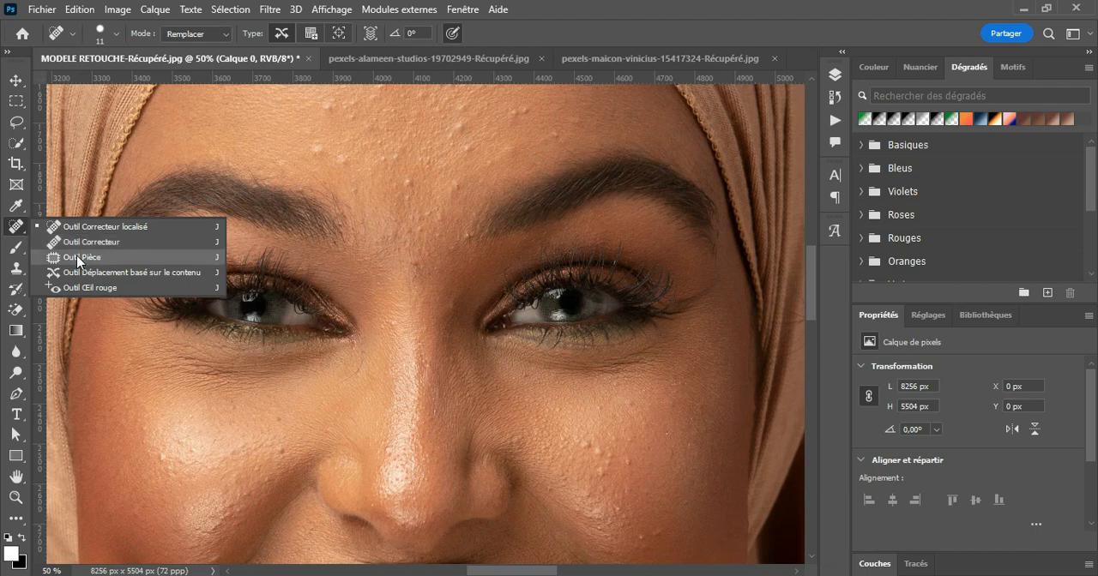
click(16, 268)
click(17, 230)
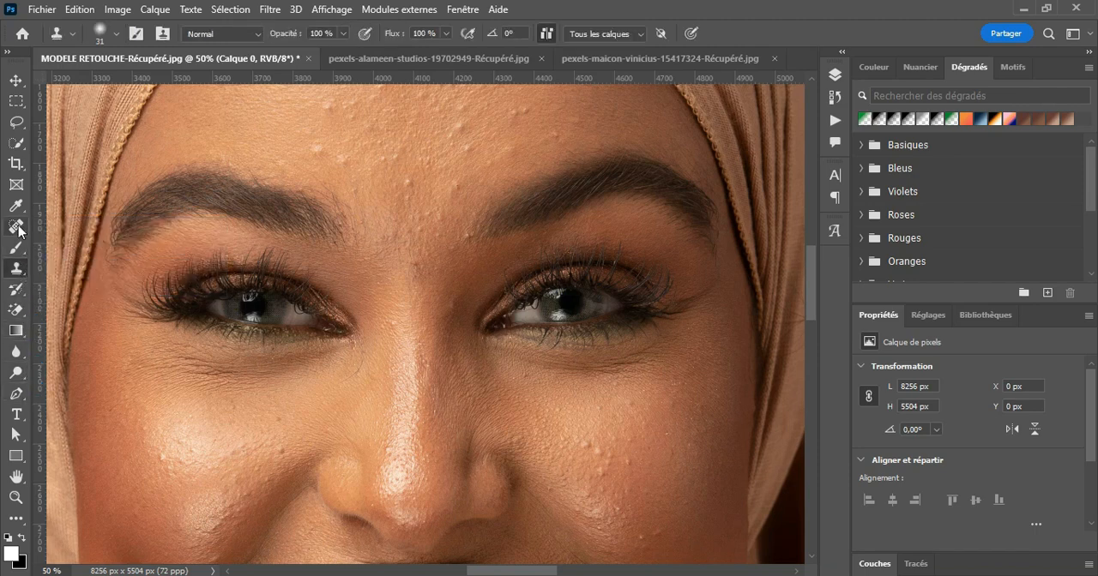
click(16, 230)
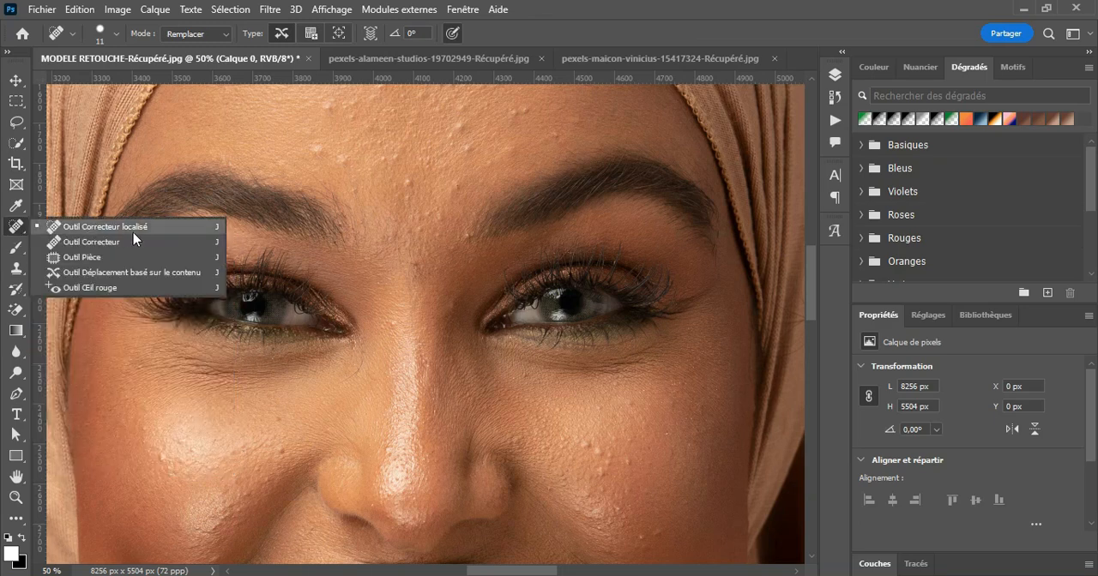
click(135, 230)
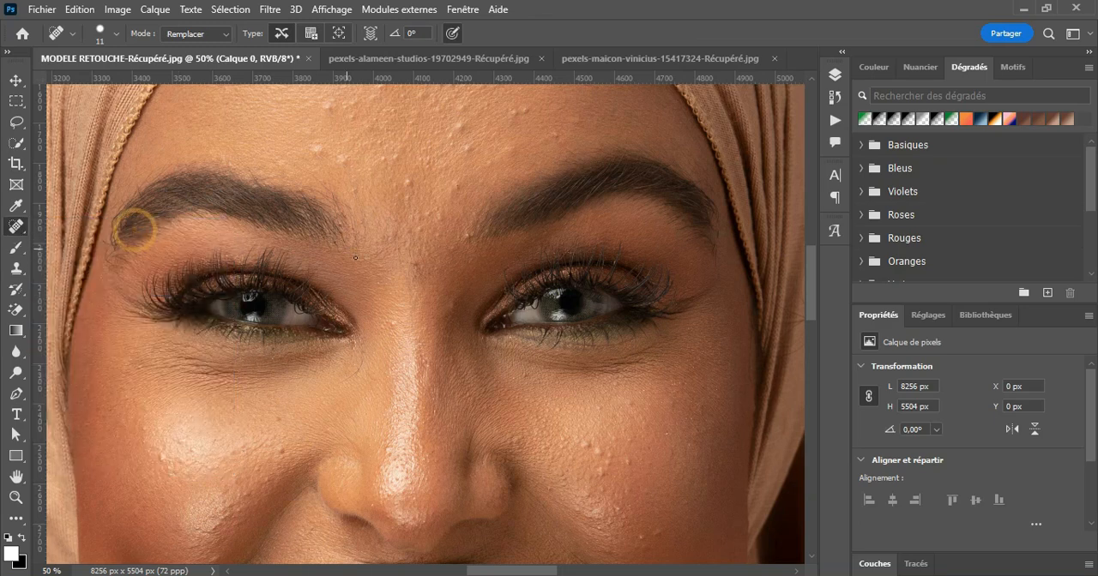
Step: Duplicate Calque 0 and convert the original into the background layer, keeping Calque 0 copie active
click(837, 77)
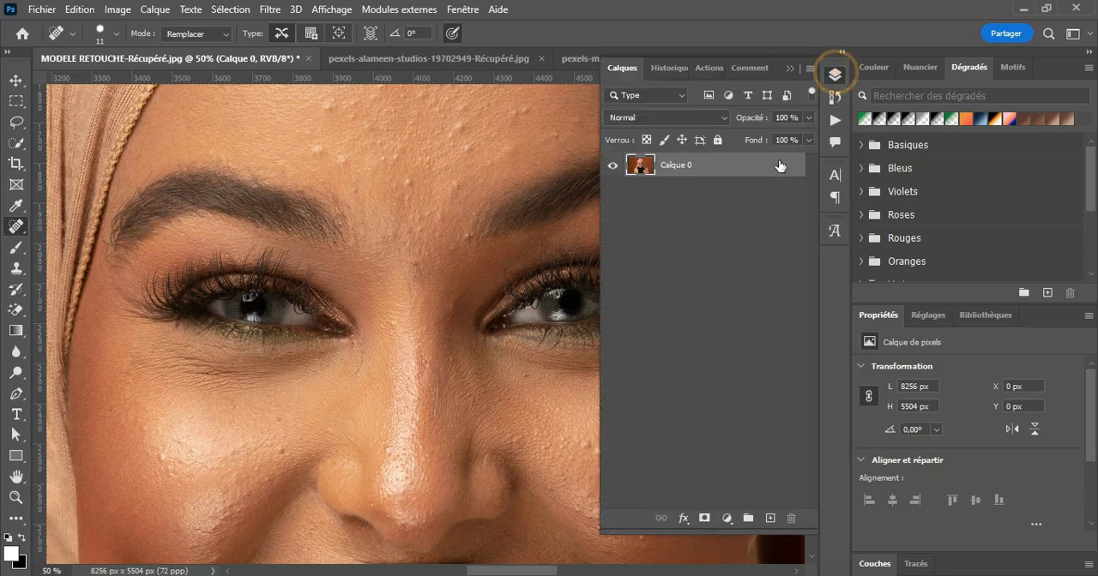
drag(764, 168, 770, 518)
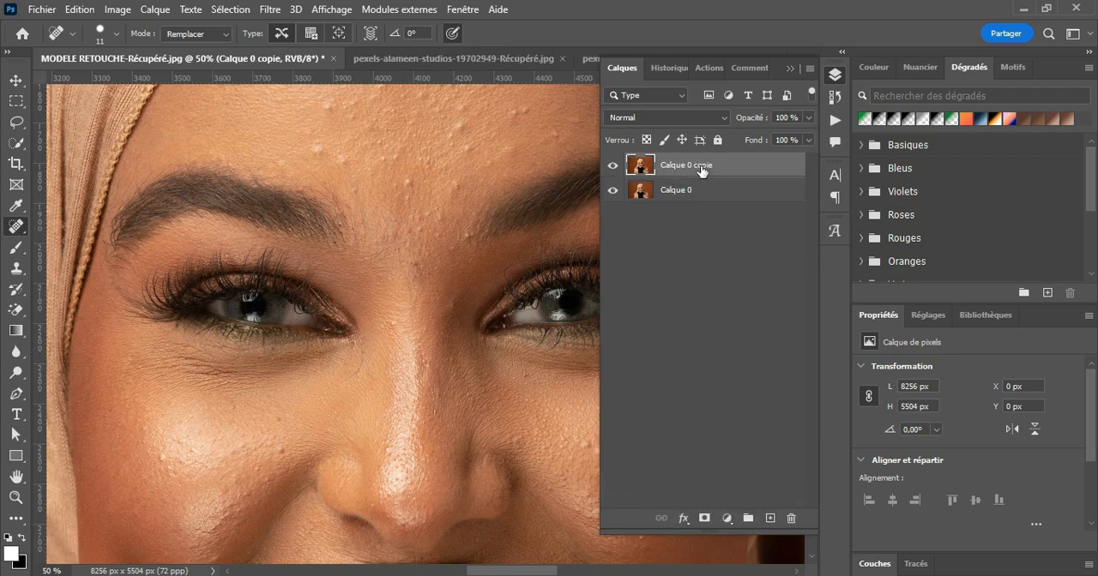
click(692, 192)
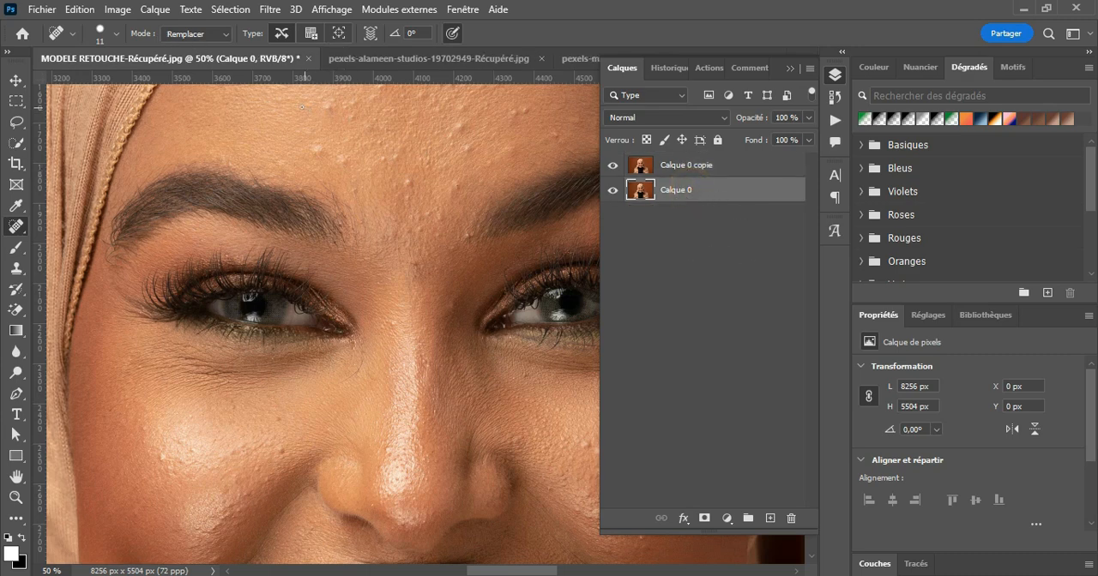
click(155, 9)
mouse_move(347, 37)
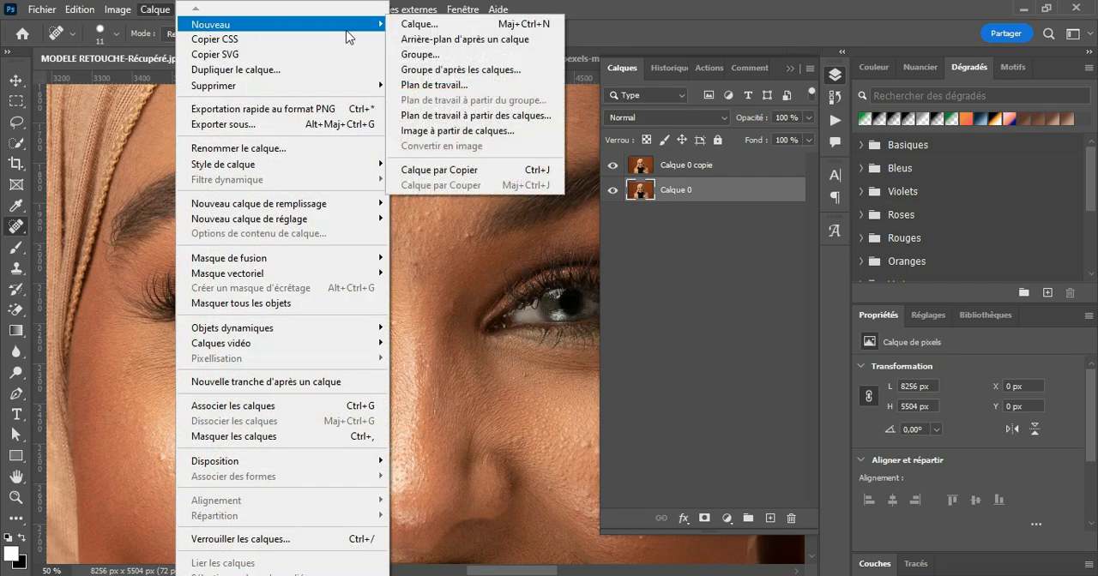
click(464, 40)
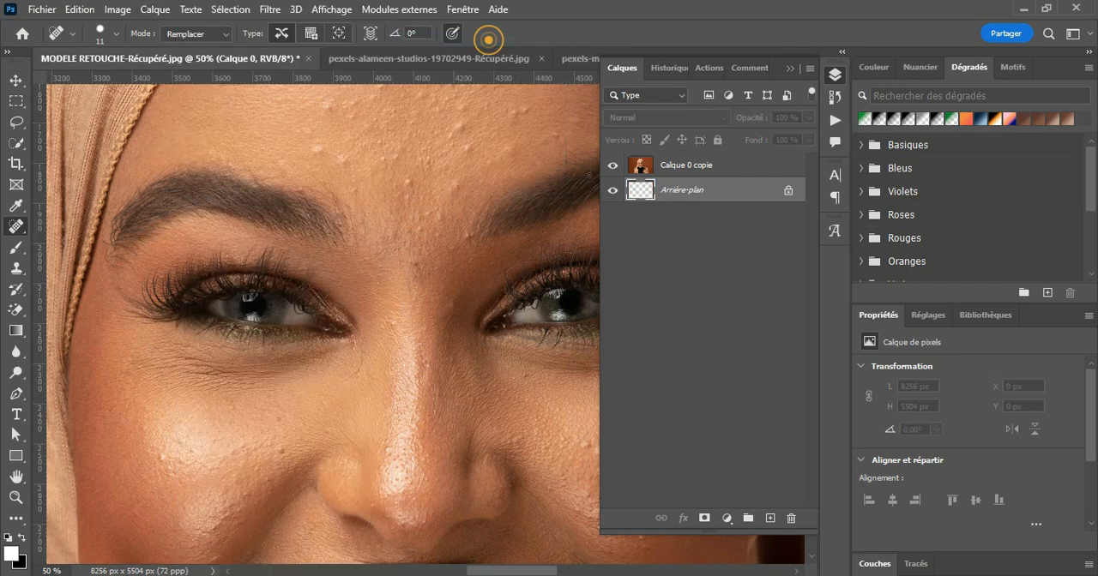
click(672, 168)
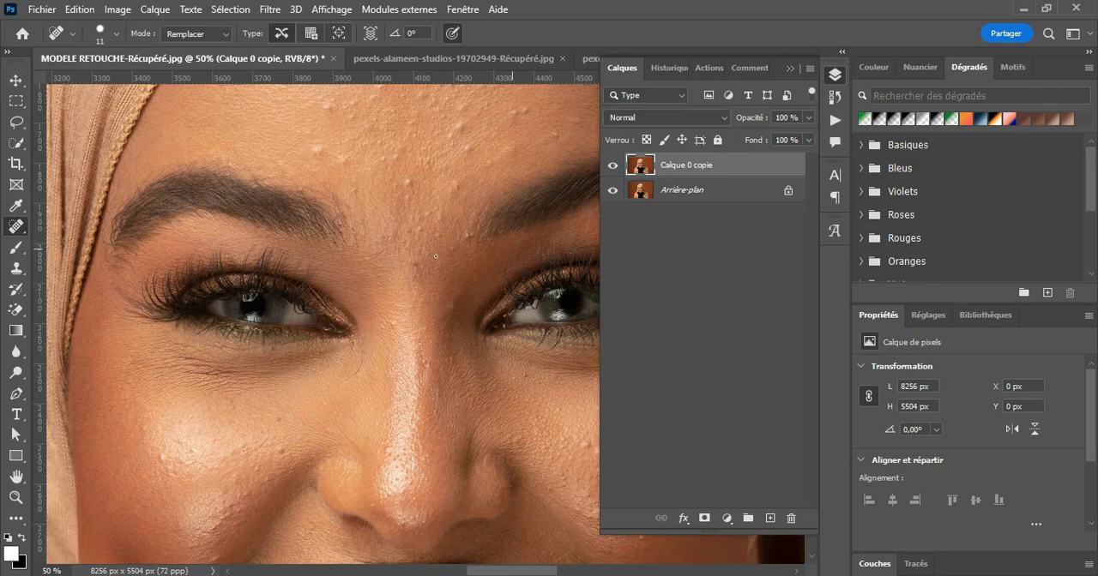
Step: Set the Spot Healing Brush to 28 px with 100 % hardness and remove two bumps above the inner end of the left eyebrow
click(117, 33)
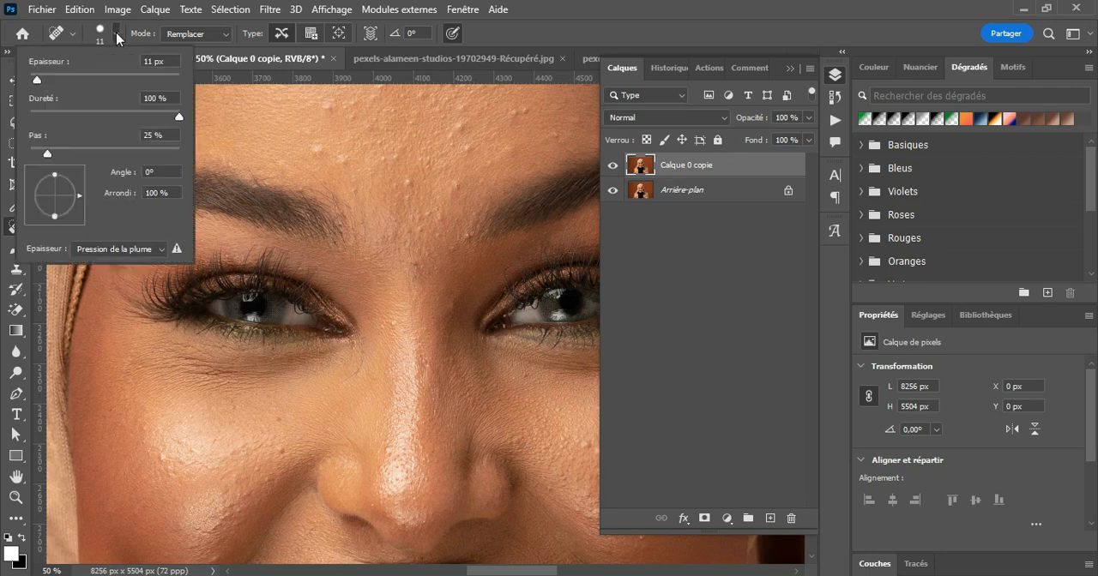
click(39, 77)
drag(40, 77, 49, 78)
drag(48, 78, 50, 78)
click(118, 34)
click(117, 33)
click(179, 118)
click(119, 33)
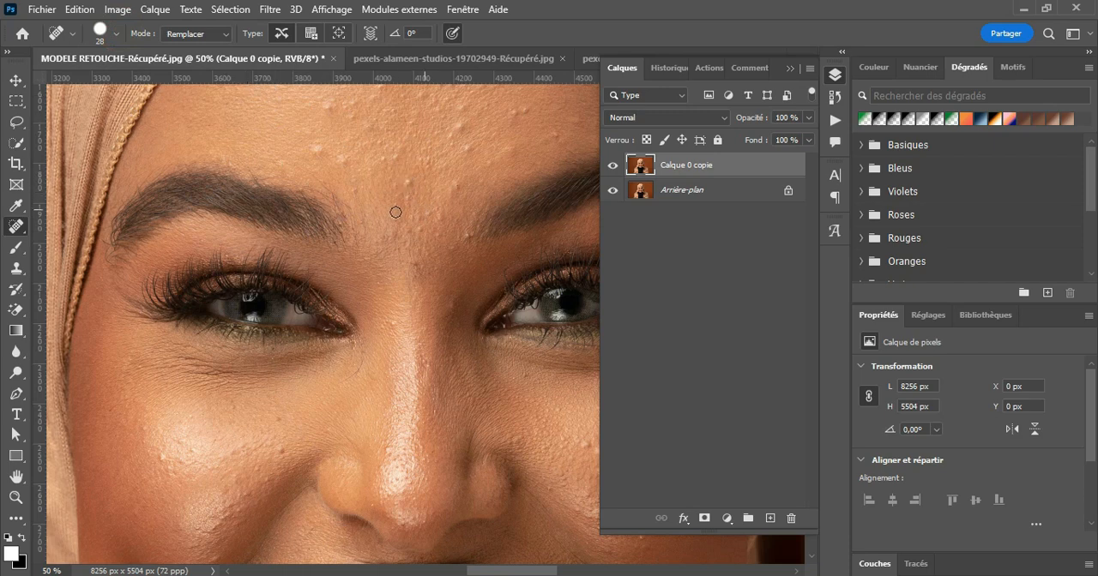
click(318, 149)
click(344, 162)
Step: Remove the bumps across the middle of the forehead with the Spot Healing Brush in Remplacer mode and content-aware type
click(222, 33)
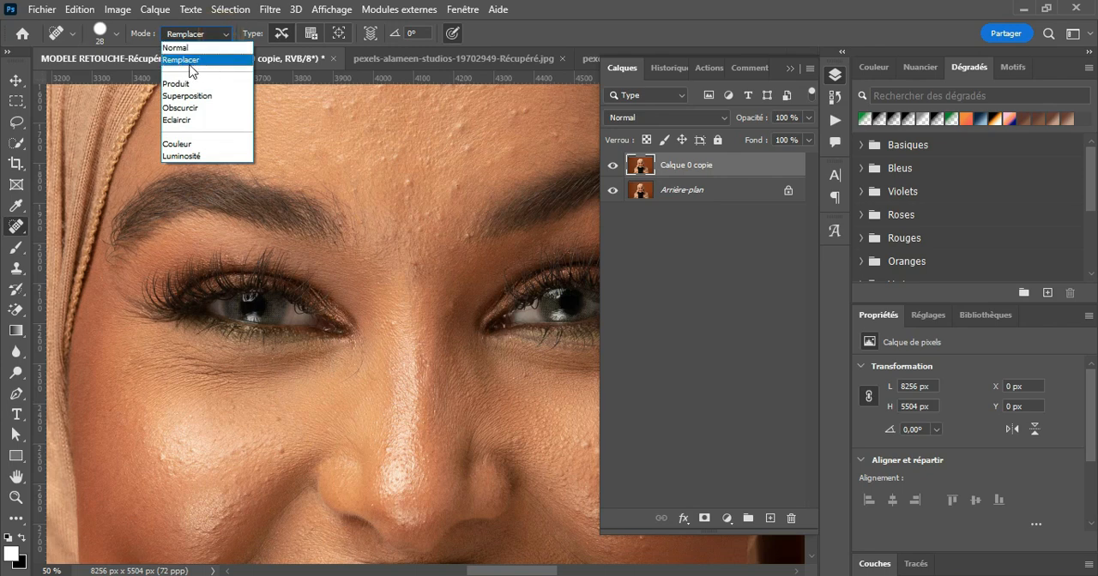
click(203, 62)
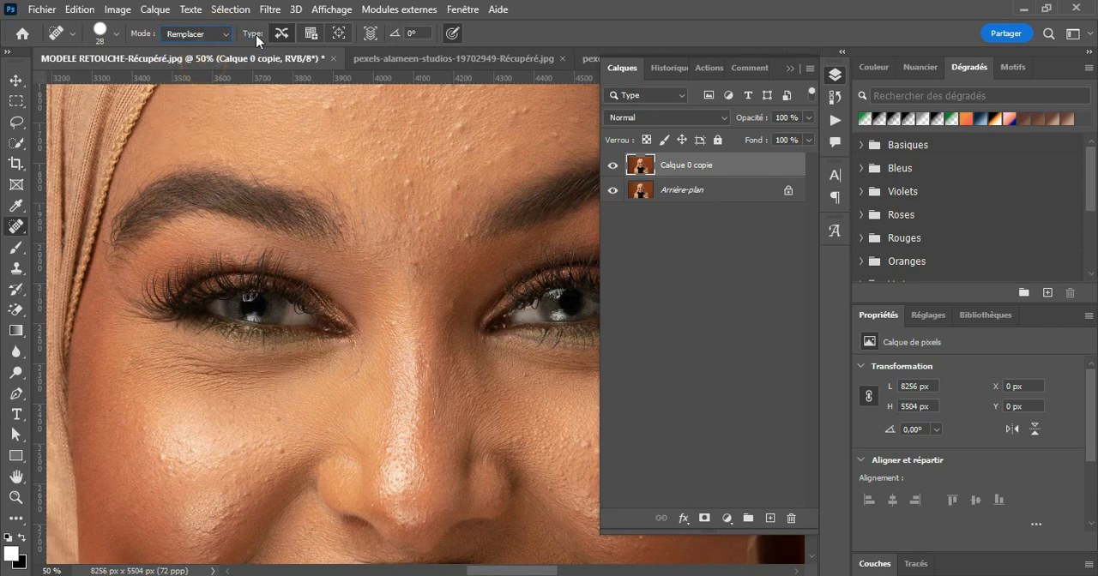
click(280, 35)
click(408, 184)
click(458, 186)
click(328, 105)
click(330, 102)
click(458, 125)
click(463, 129)
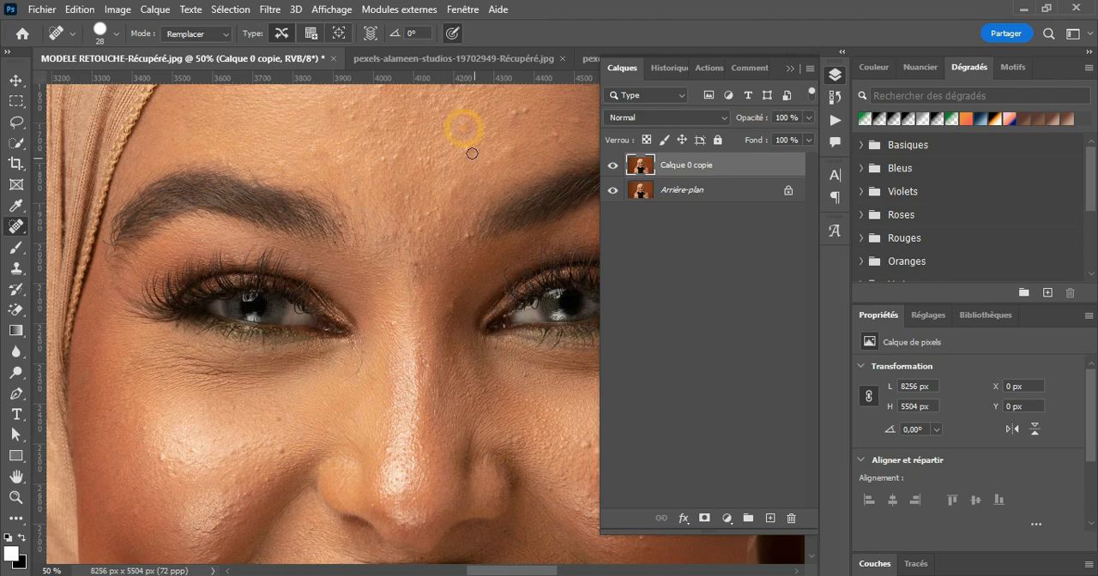
click(466, 147)
click(515, 112)
click(524, 110)
click(511, 150)
click(491, 162)
click(383, 158)
Step: Switch to the Healing Brush (Outil Correcteur) with its mode set to Normal
right_click(16, 227)
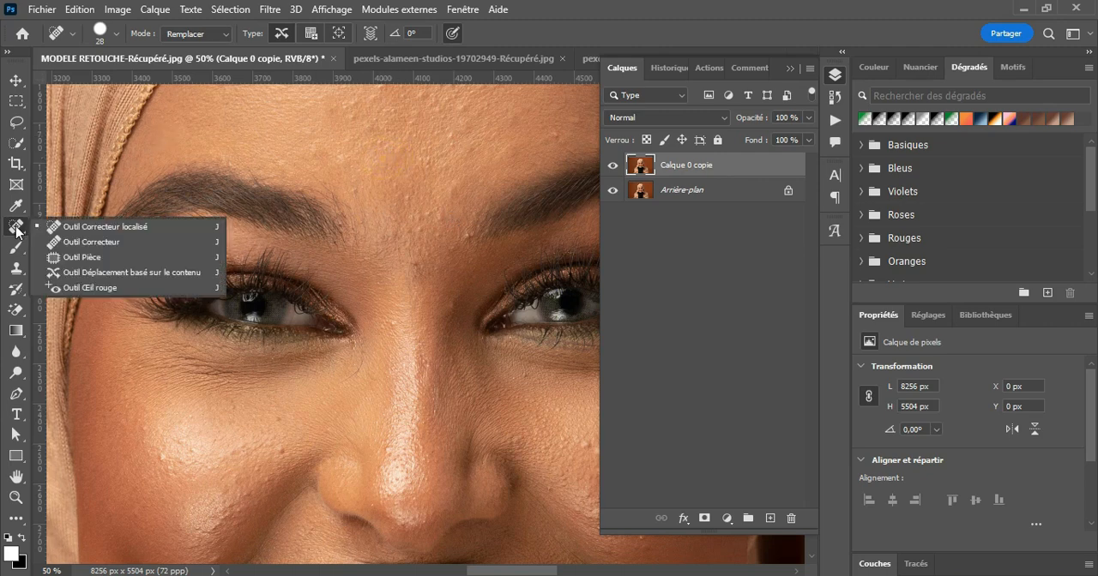
click(91, 243)
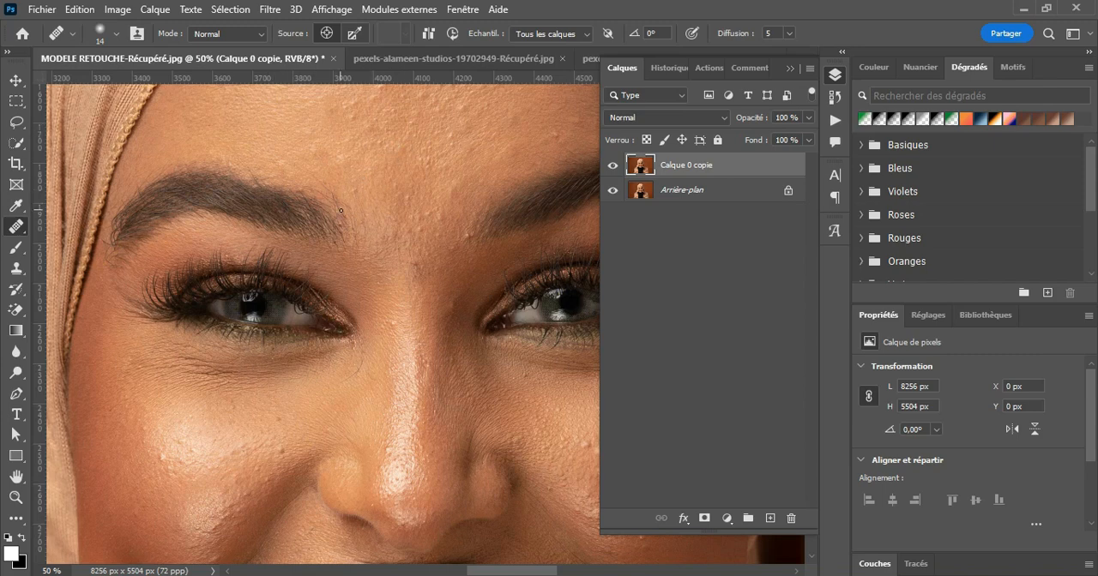
click(263, 36)
click(265, 35)
click(265, 37)
Step: Add a new empty layer above Calque 0 copie and set the Healing Brush to sample Tous les calques
click(769, 518)
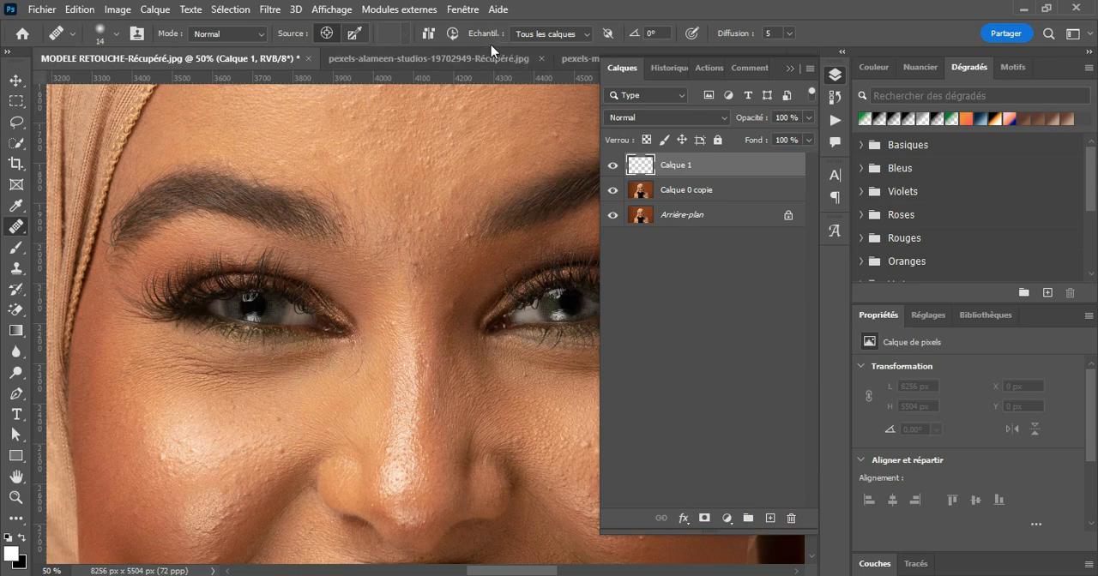
click(564, 37)
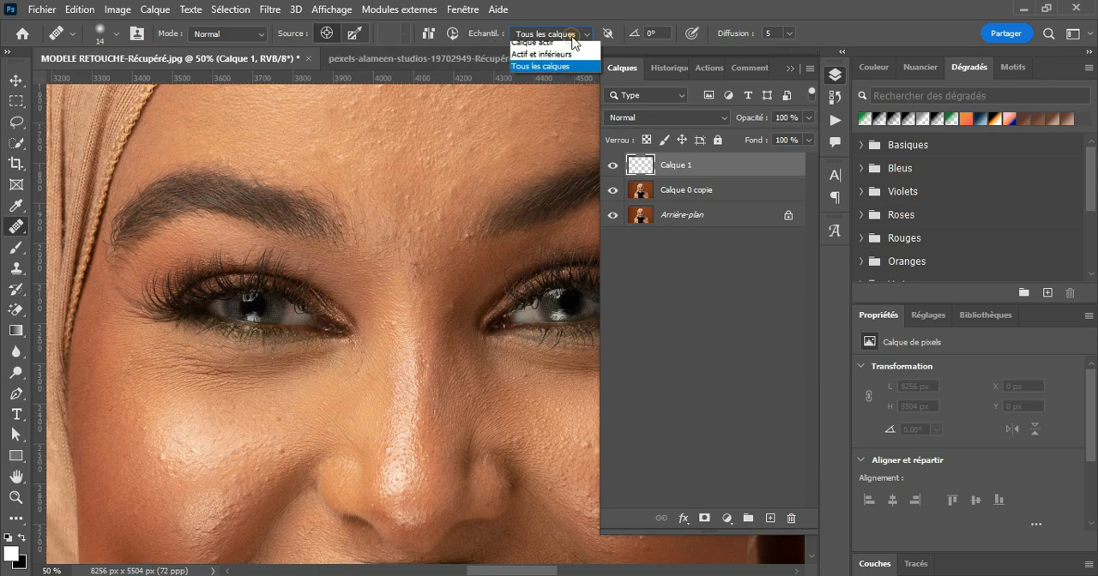
click(547, 75)
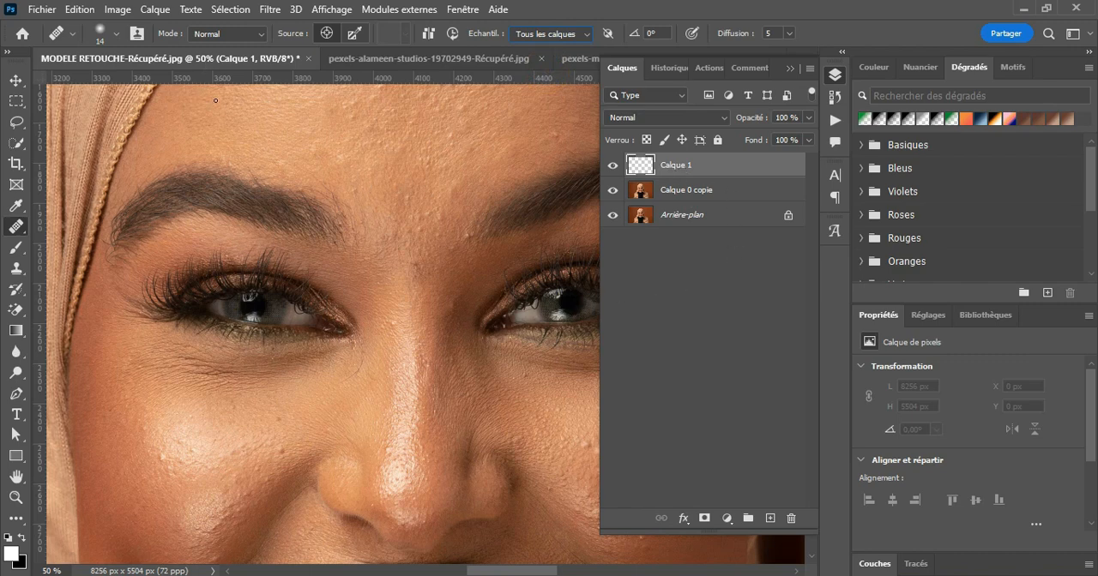
Step: Set the Healing Brush size to 21 px with minimum hardness
click(115, 32)
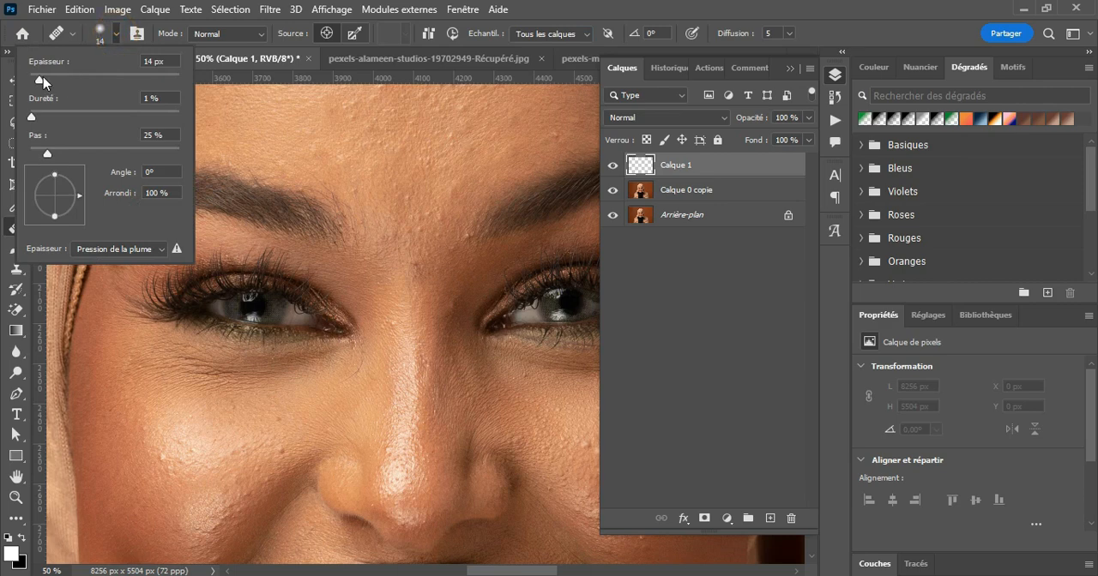
drag(40, 79, 46, 79)
drag(31, 117, 29, 117)
click(118, 33)
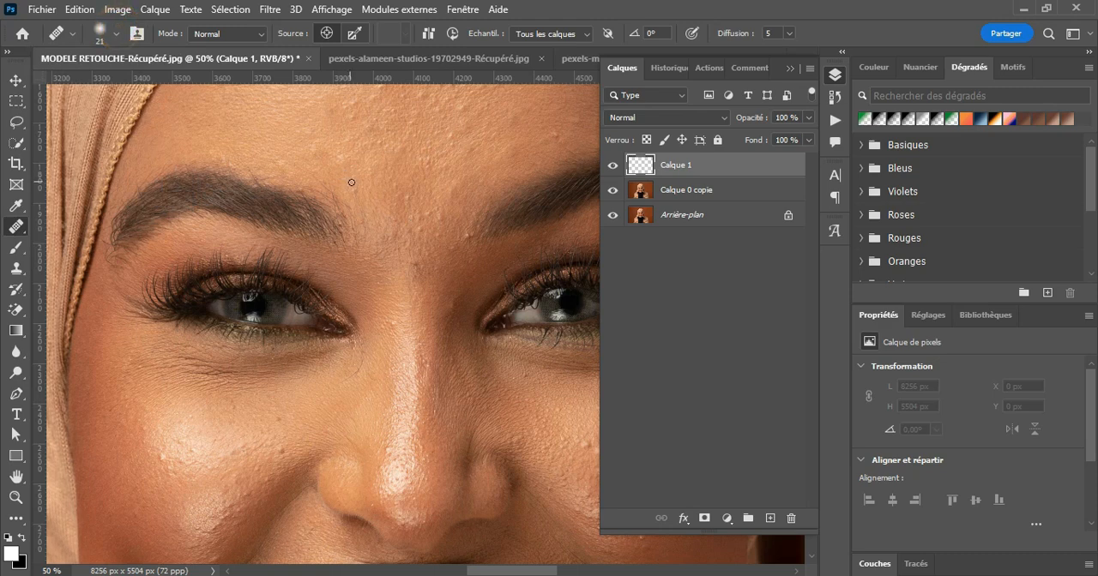
Step: Heal the first bumps in the middle of the forehead on Calque 1 with the Healing Brush
scroll(386, 246, down, 2)
scroll(393, 245, up, 5)
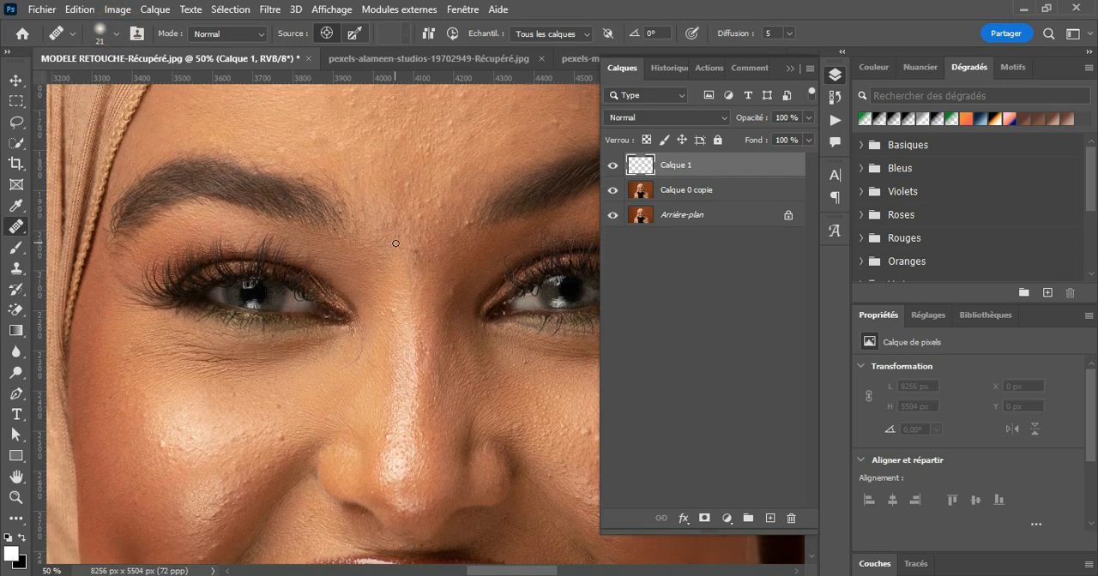
scroll(458, 190, up, 1)
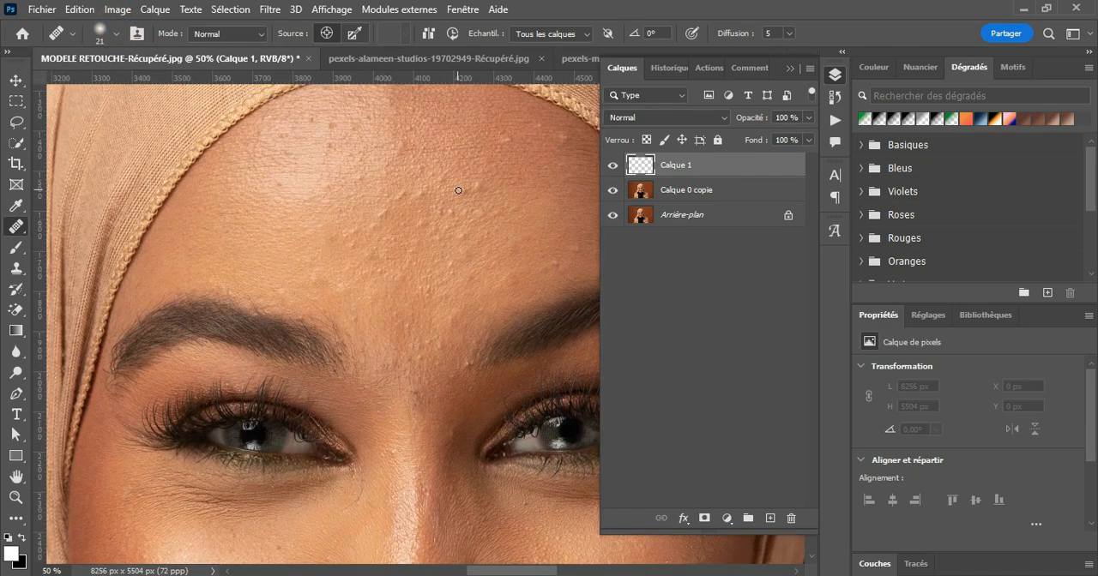
key(z)
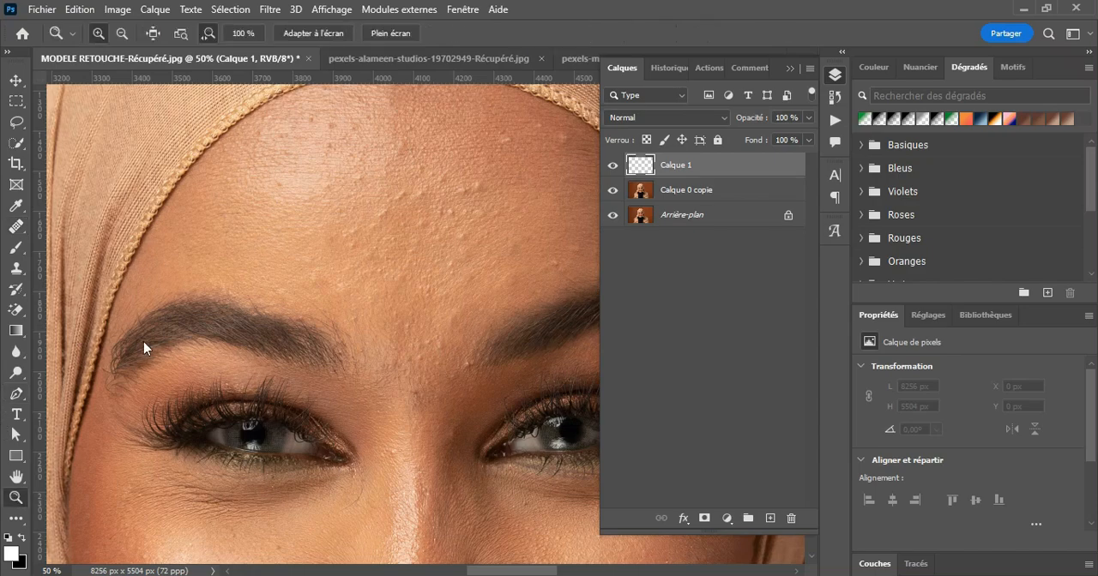
click(386, 236)
click(390, 235)
scroll(465, 252, up, 1)
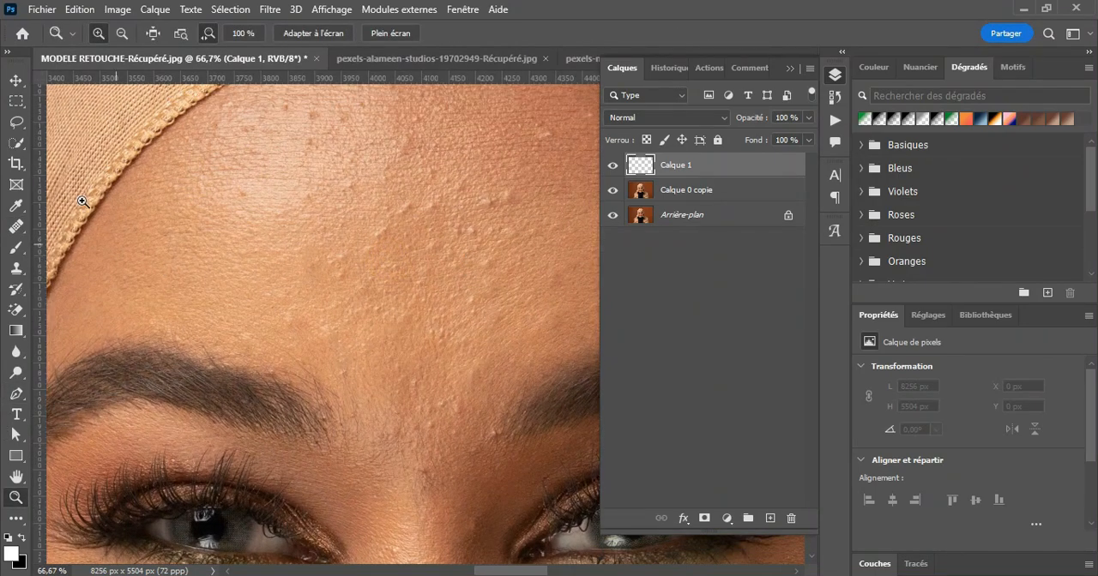
click(15, 227)
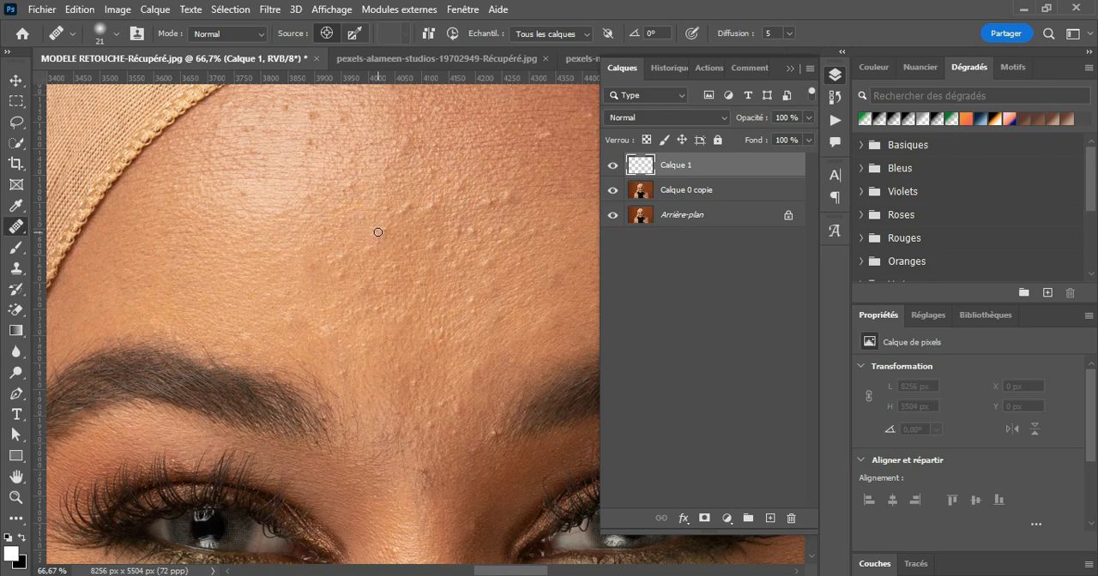
mouse_move(379, 233)
mouse_down()
mouse_move(404, 214)
mouse_move(356, 220)
mouse_move(409, 209)
mouse_move(380, 216)
mouse_up()
Step: Toggle the visibility of Calque 1 to compare the first healed forehead area before and after
click(611, 166)
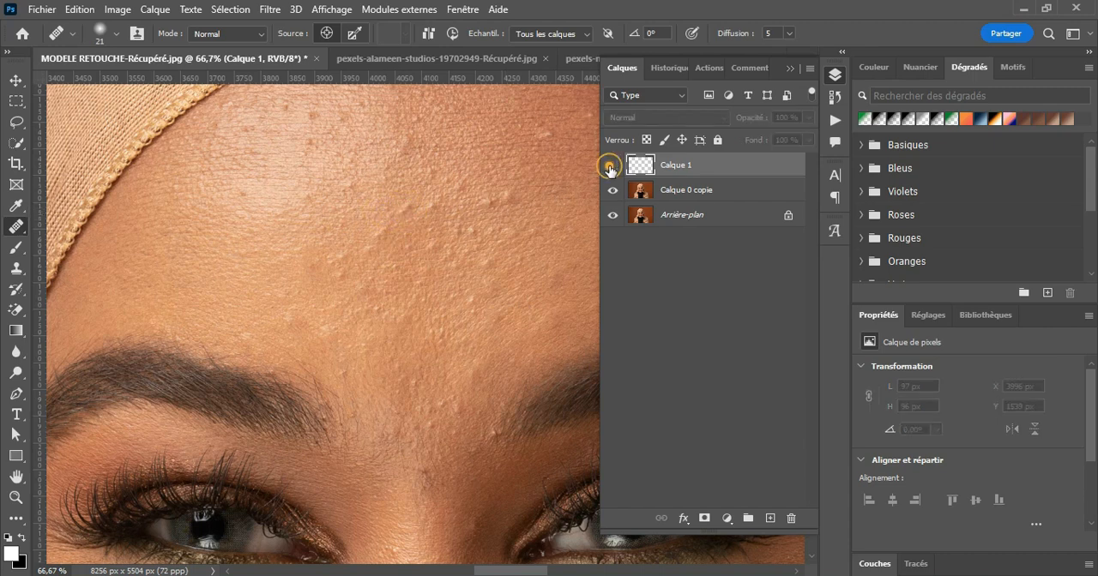
click(611, 168)
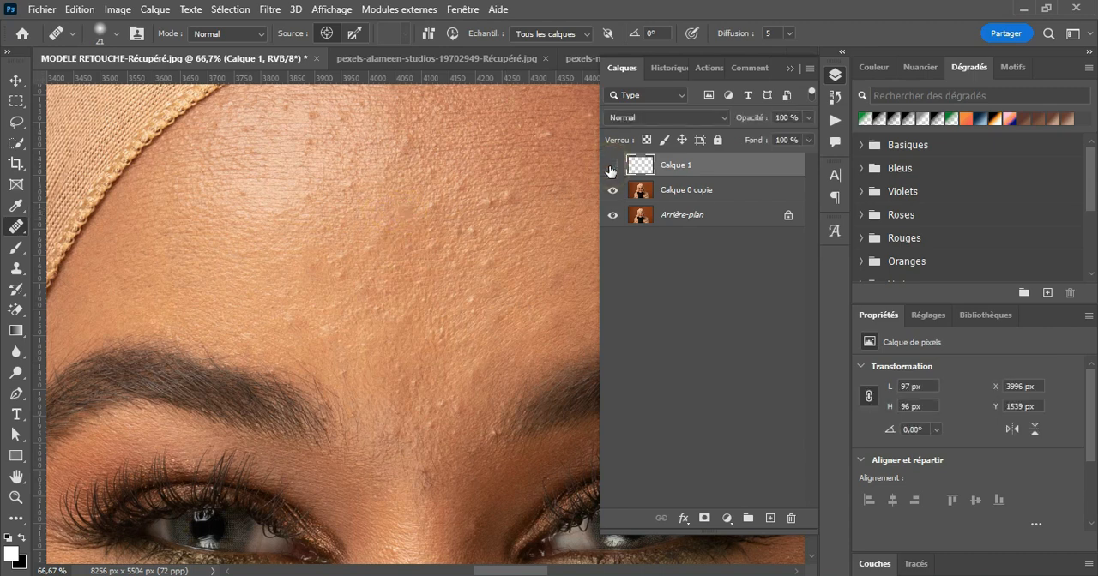
click(611, 170)
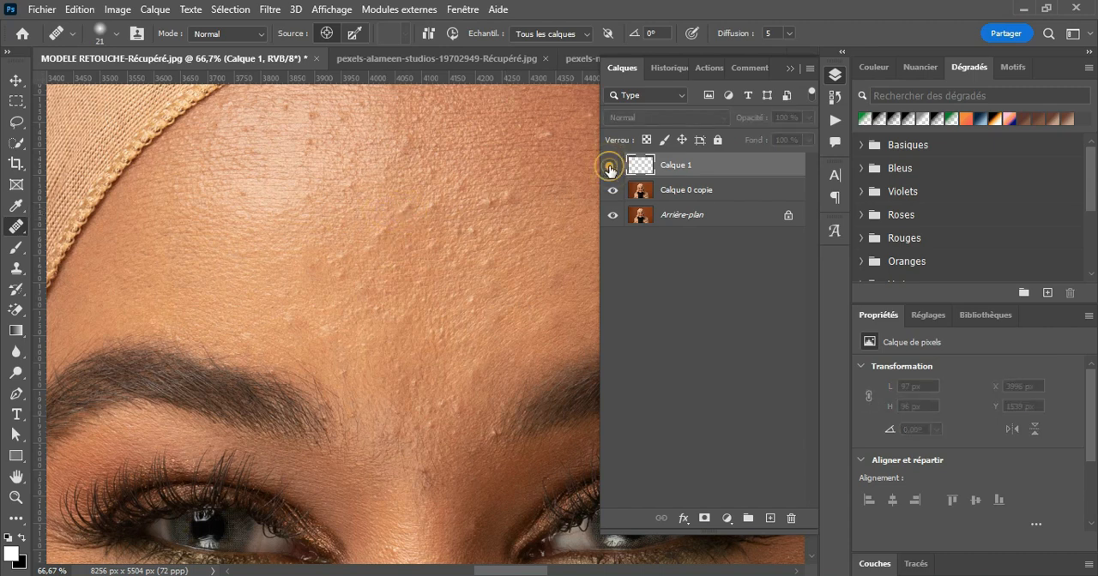
Step: Heal more bumps across the central and upper forehead on Calque 1, sampling nearby clean skin
alt+click(438, 289)
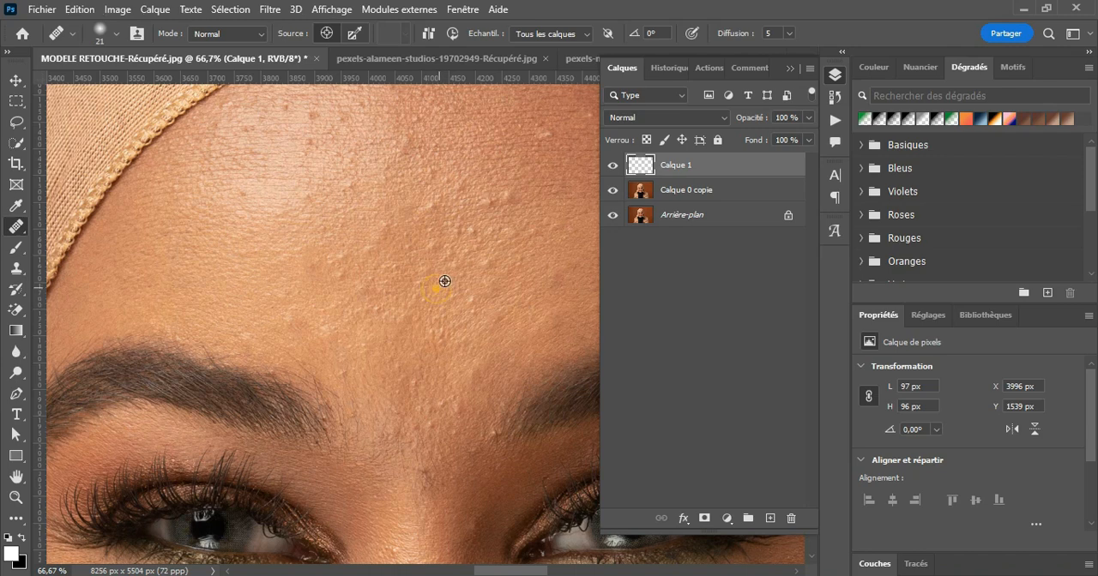
mouse_move(456, 267)
mouse_down()
mouse_move(434, 243)
mouse_move(425, 252)
mouse_move(474, 230)
mouse_up()
alt+click(448, 261)
alt+click(423, 238)
click(420, 176)
click(477, 135)
click(460, 187)
click(485, 202)
click(496, 180)
click(503, 193)
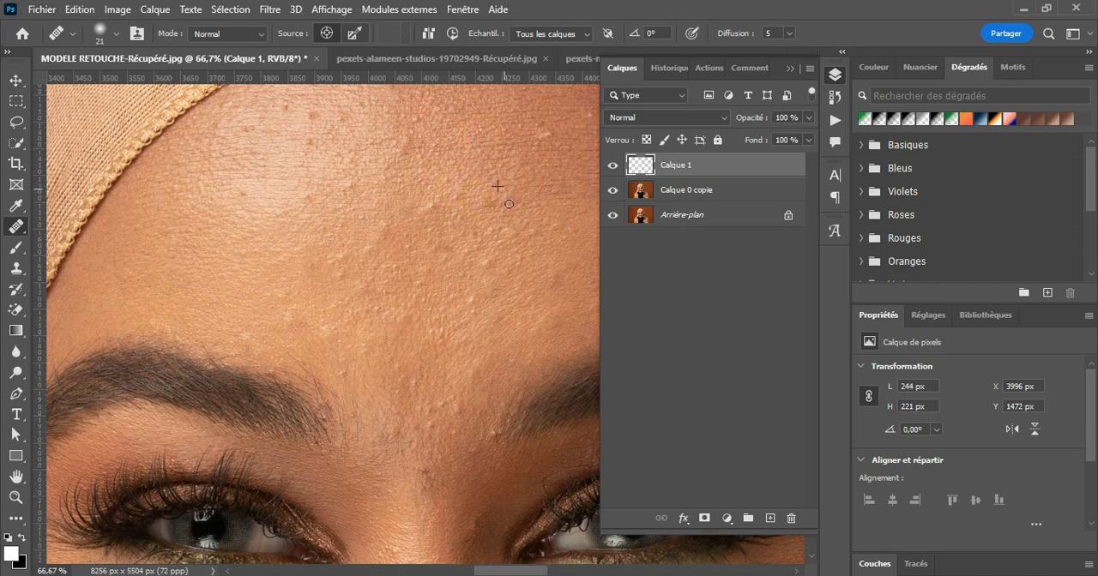
Step: Compare the wider forehead retouch before and after by hiding and showing Calque 1
click(607, 169)
click(607, 169)
click(607, 167)
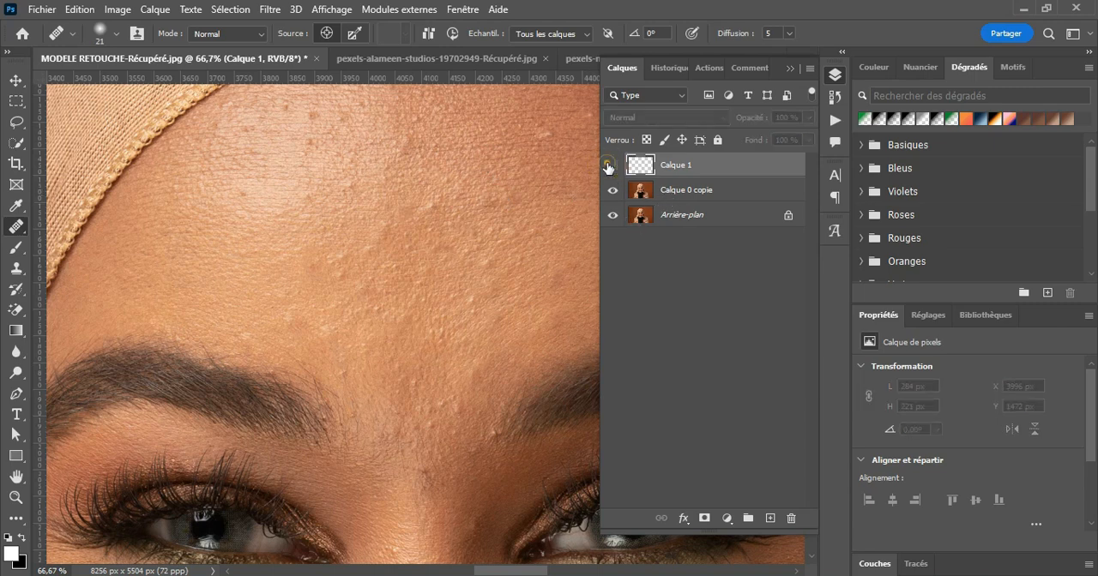
click(607, 167)
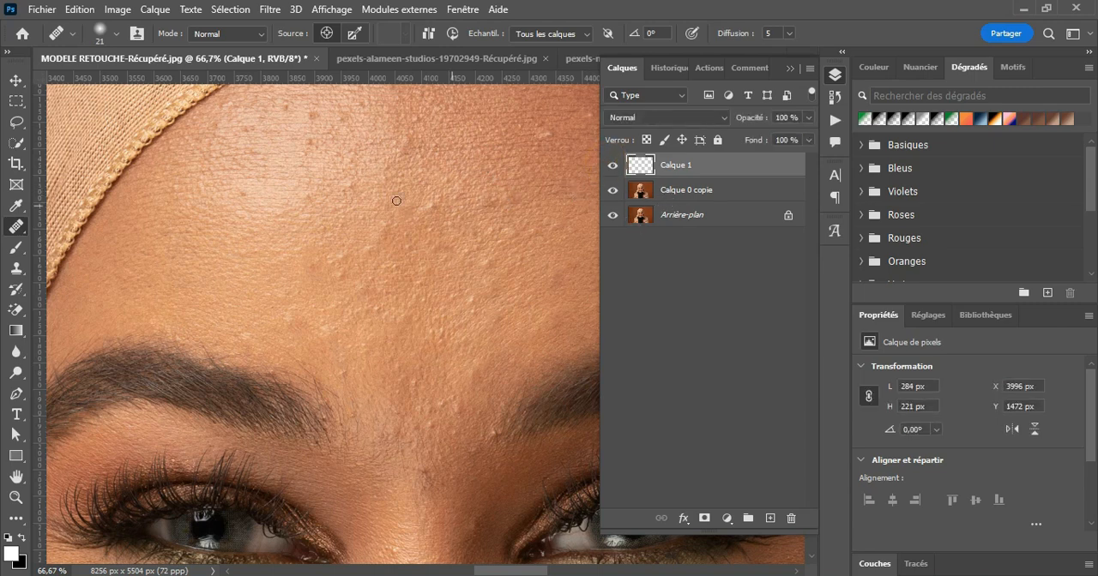
Step: Switch to the Patch tool and make Calque 0 copie the active layer
right_click(24, 230)
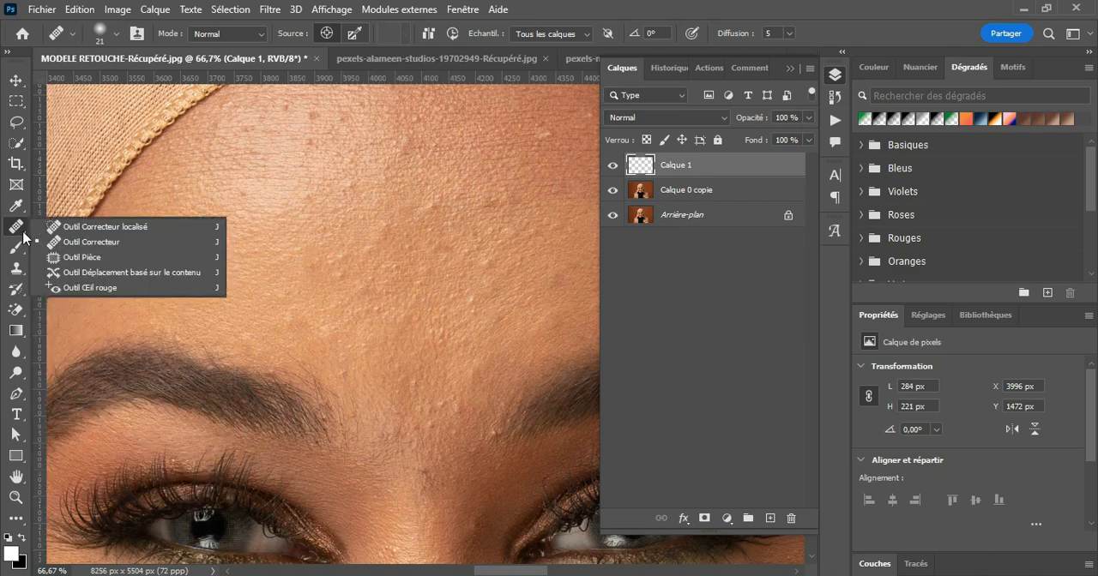
click(89, 257)
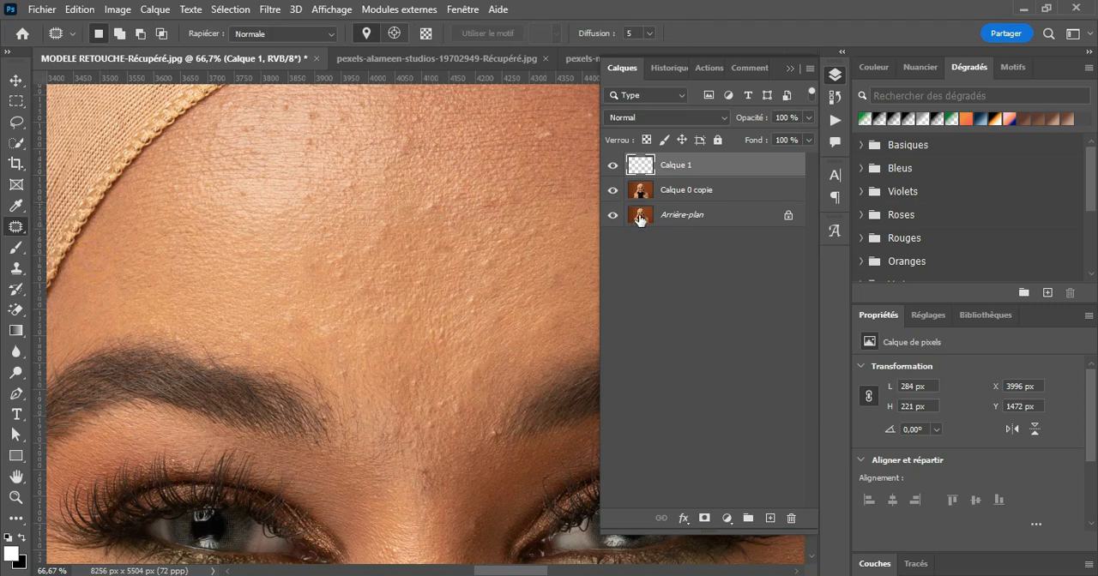
click(676, 194)
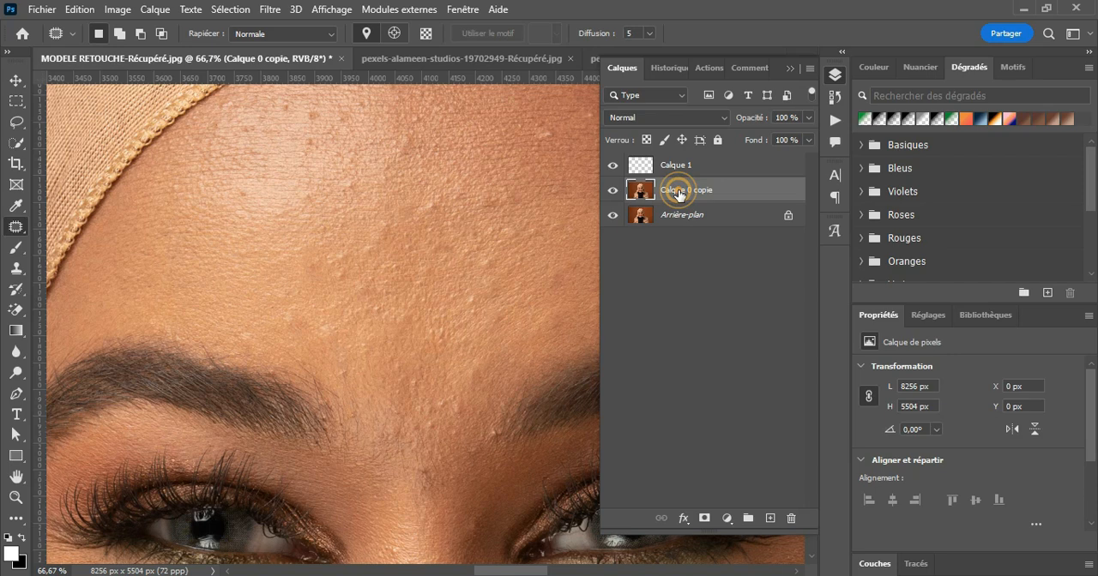
Step: Compare the forehead with Calque 1 hidden and shown, and delete Calque 1
click(612, 165)
click(611, 166)
click(611, 167)
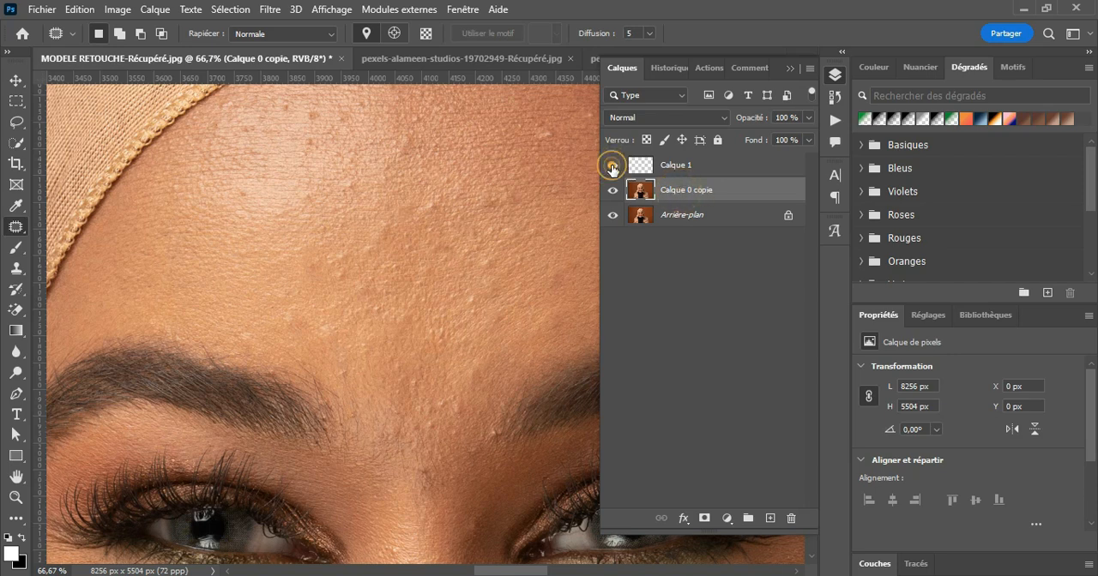
click(674, 166)
drag(716, 165, 791, 518)
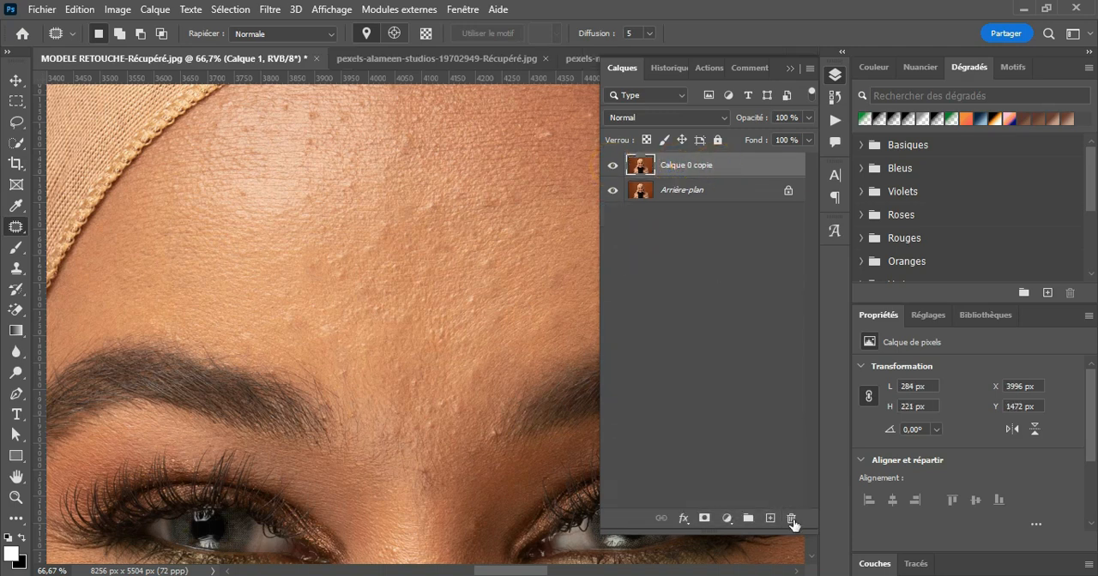
Step: Patch several bumps across the central and upper forehead on Calque 0 copie with nearby clean skin, and clear the selection
click(691, 167)
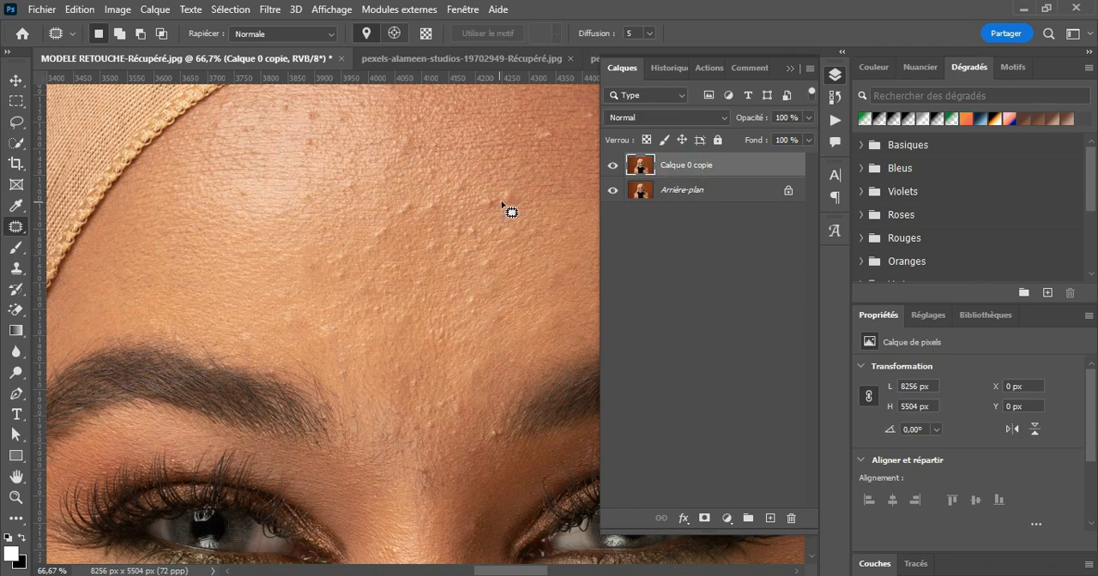
drag(504, 205, 507, 191)
drag(508, 208, 506, 208)
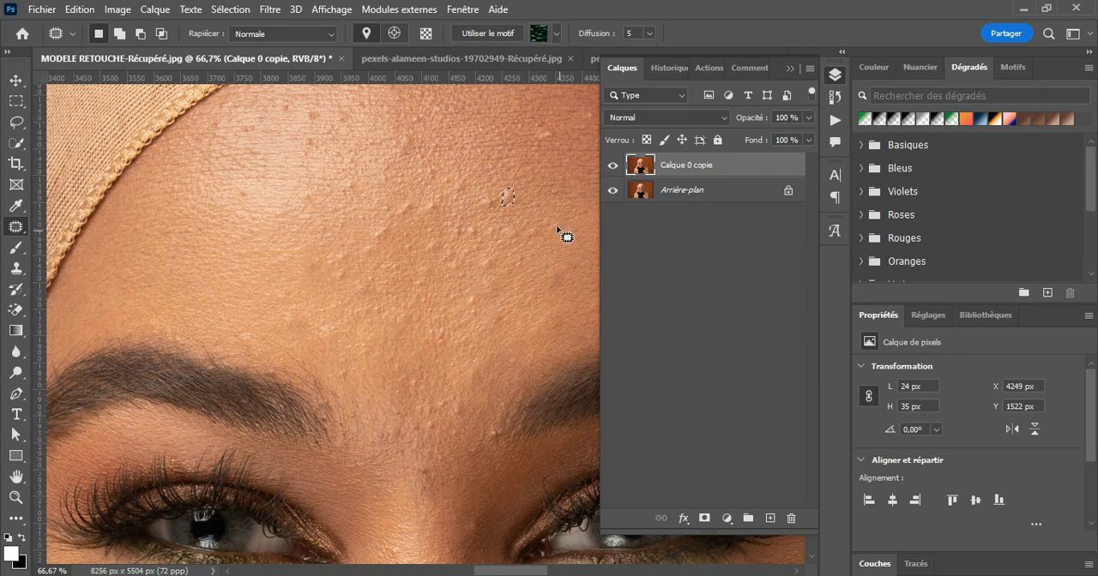
drag(518, 206, 513, 175)
mouse_move(449, 187)
mouse_down()
mouse_move(455, 177)
mouse_move(462, 191)
mouse_move(449, 192)
mouse_move(460, 161)
mouse_up()
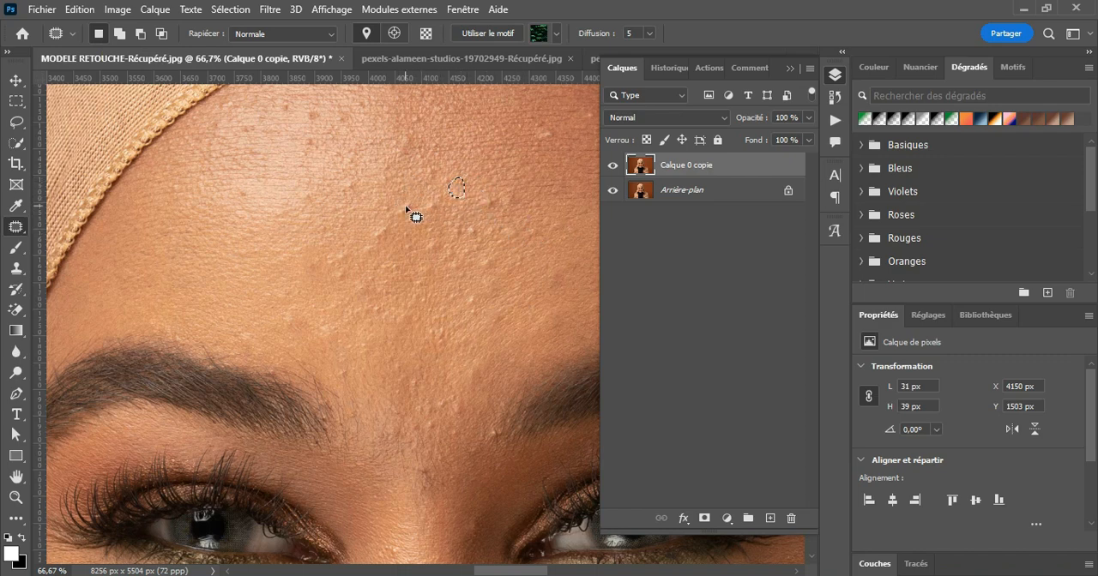
mouse_move(402, 208)
mouse_down()
mouse_move(412, 210)
mouse_move(405, 219)
mouse_move(403, 208)
mouse_move(430, 202)
mouse_up()
drag(432, 218, 487, 228)
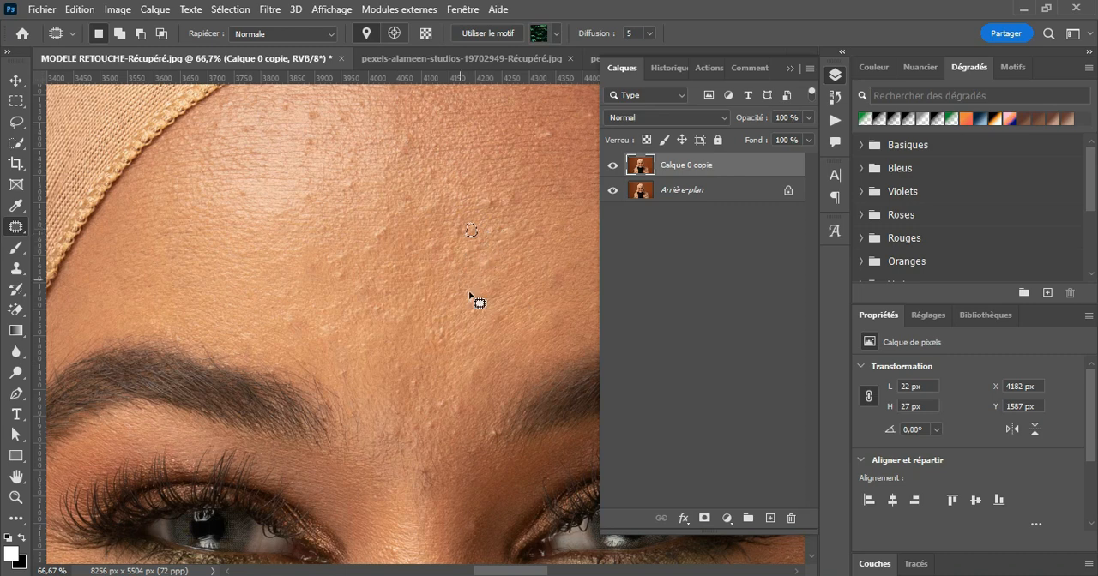
right_click(15, 226)
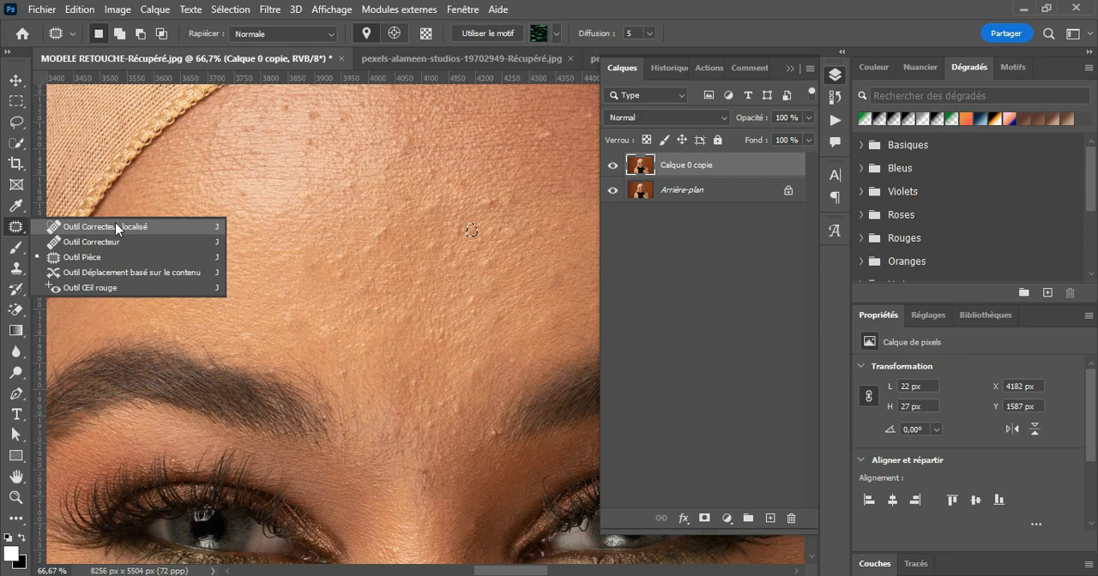
click(19, 232)
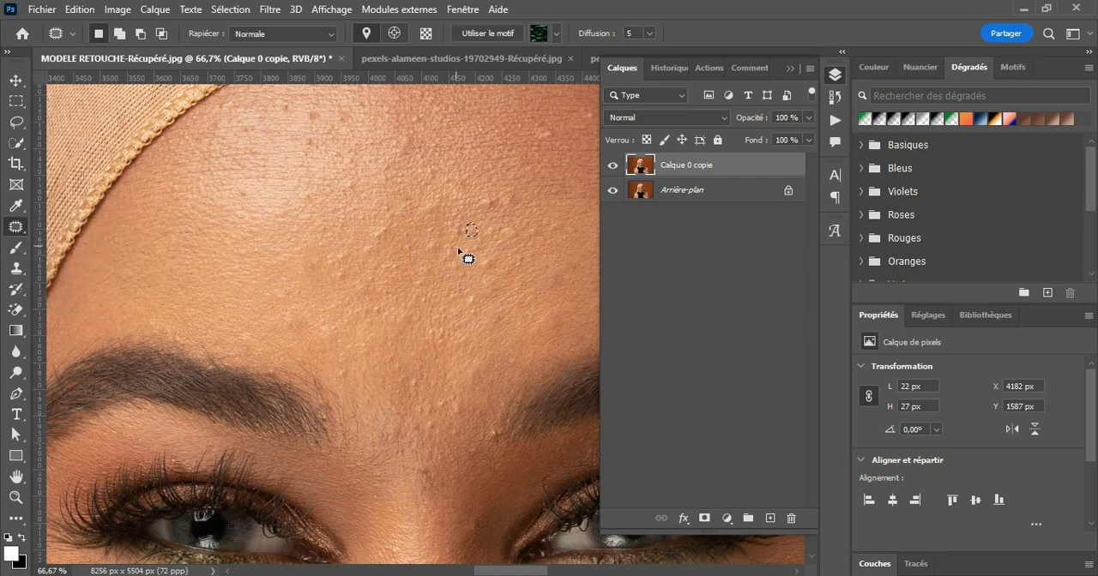
key(ctrl+d)
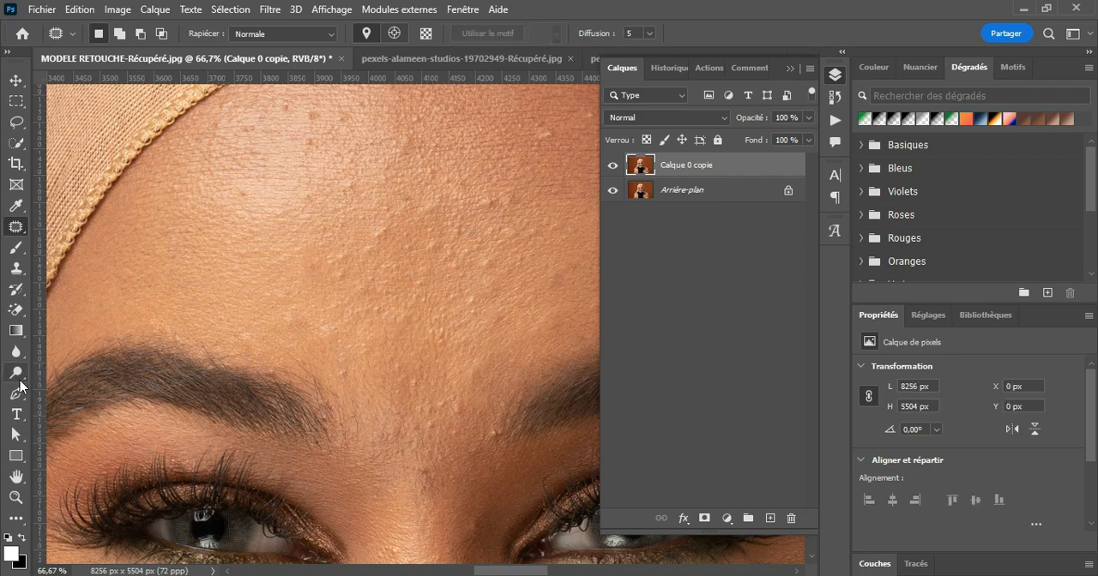
click(17, 267)
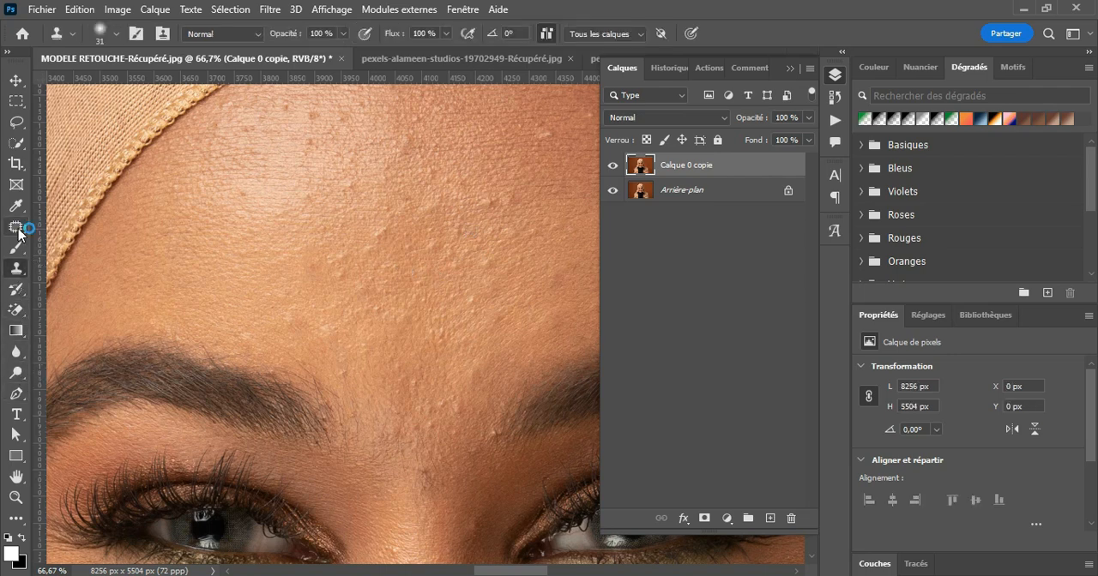
click(18, 229)
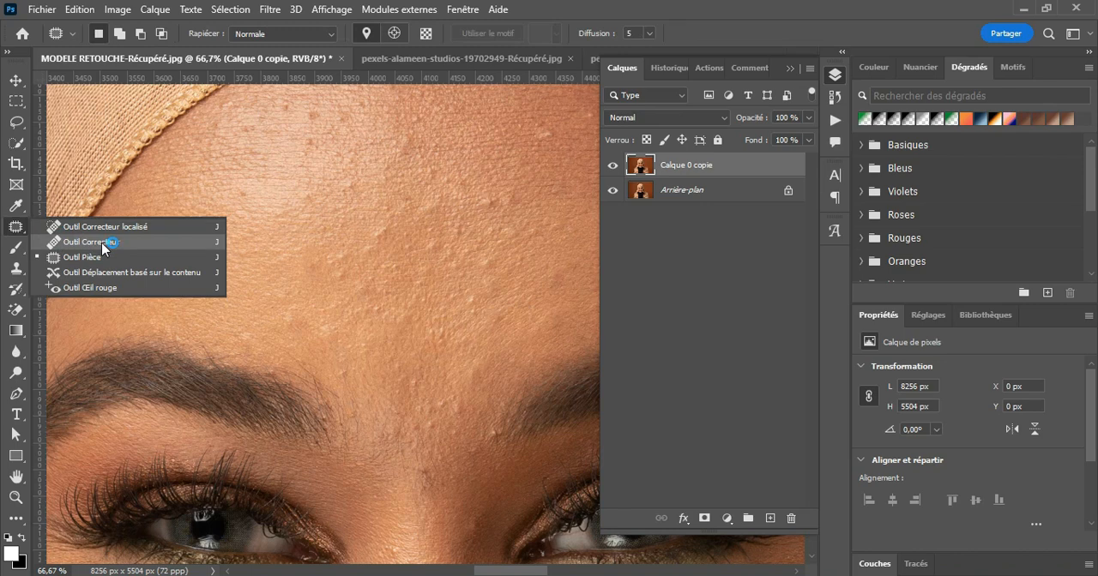
click(17, 270)
click(18, 233)
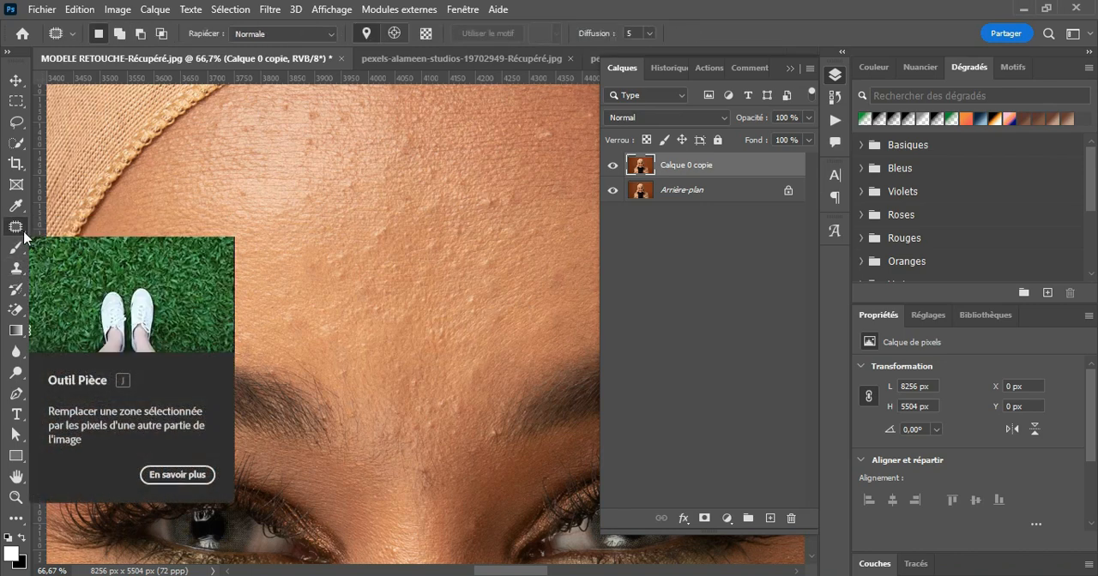
Step: Try the Clone Stamp tool on the upper forehead on a new empty layer, sampling from Tous les calques
click(16, 268)
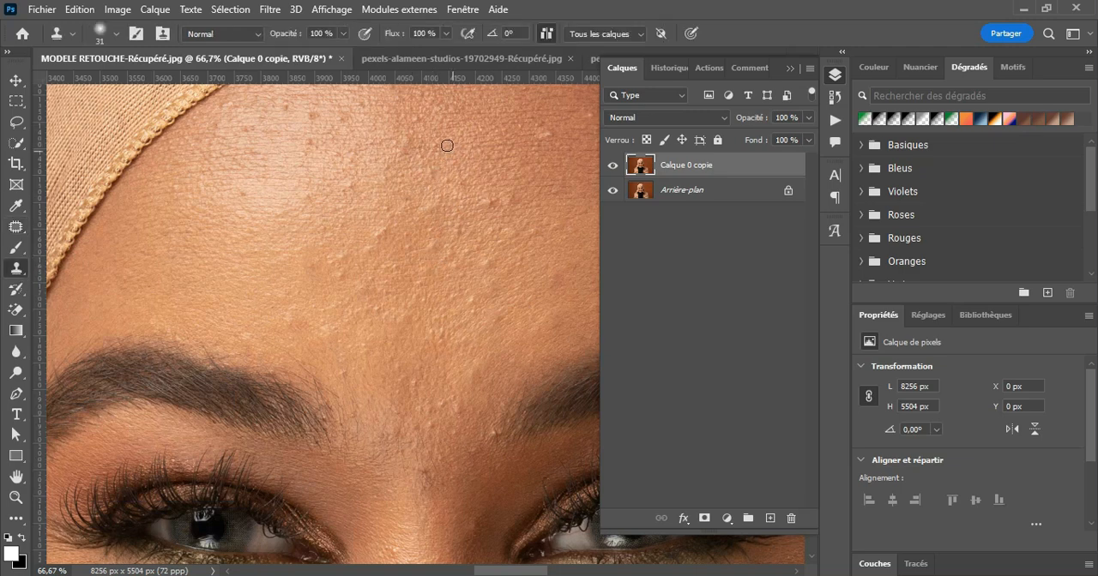
click(768, 517)
click(615, 35)
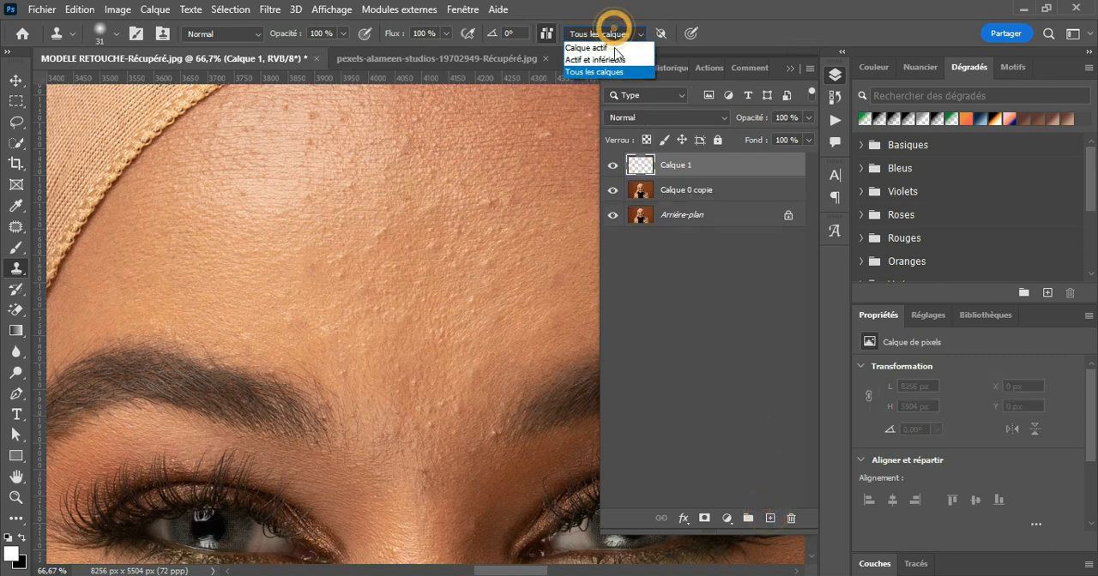
click(608, 74)
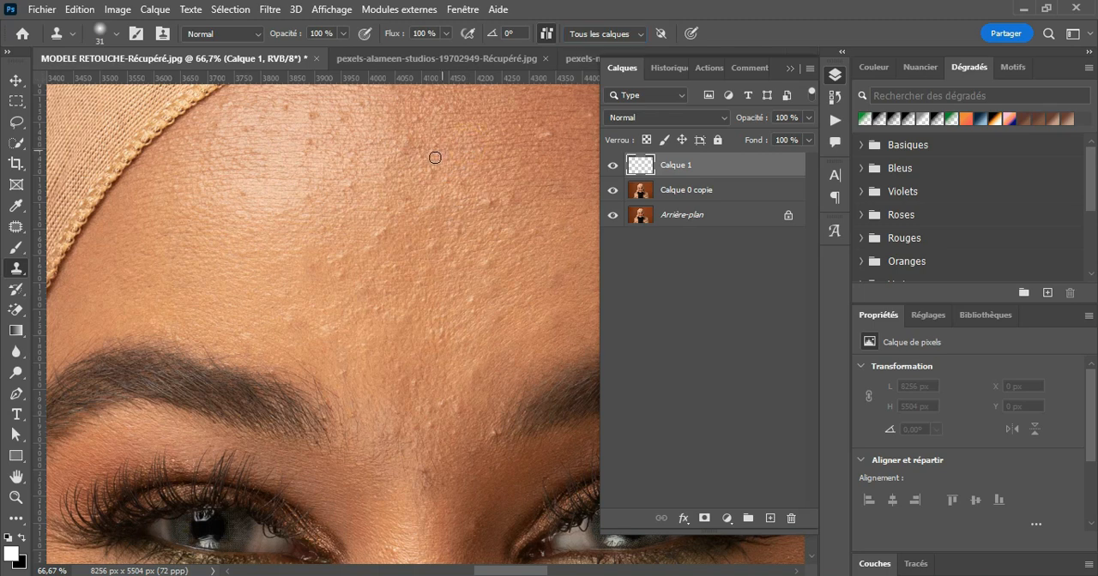
mouse_move(405, 146)
mouse_down()
mouse_move(387, 174)
mouse_move(348, 184)
mouse_move(396, 175)
mouse_up()
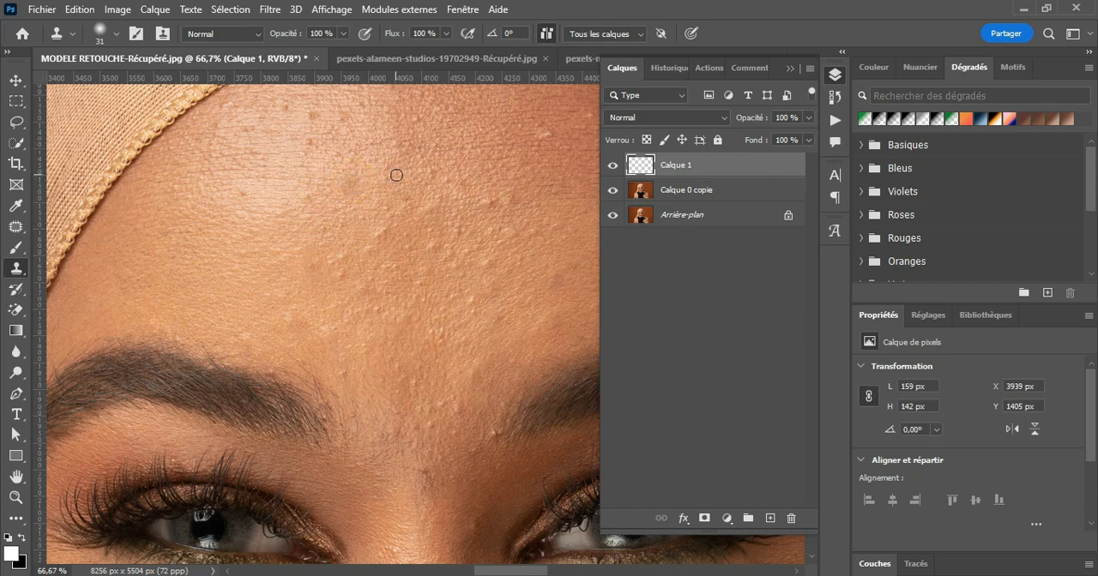
Step: Hide and show the cloned layer to compare the forehead, and delete that layer
click(614, 167)
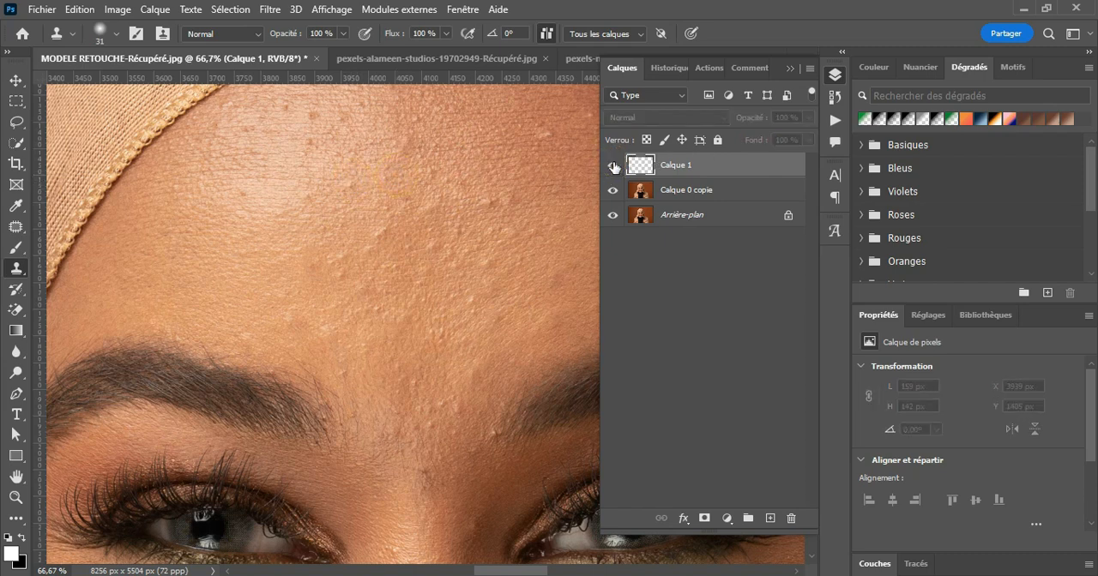
click(614, 167)
drag(744, 169, 790, 518)
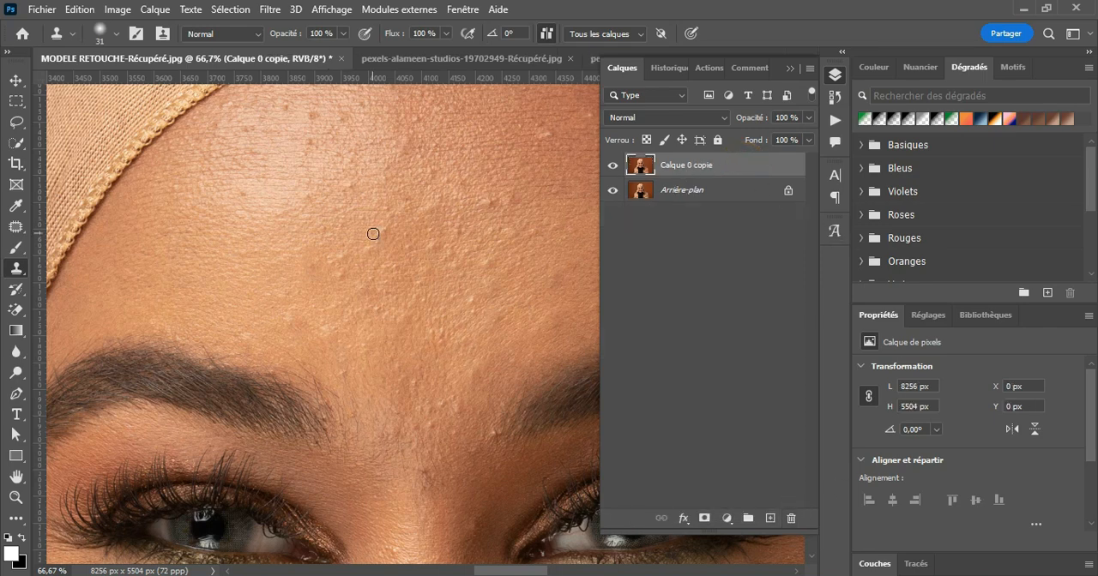
Step: Patch the remaining bumps across the upper, central and brightly lit parts of the forehead on Calque 0 copie
click(15, 227)
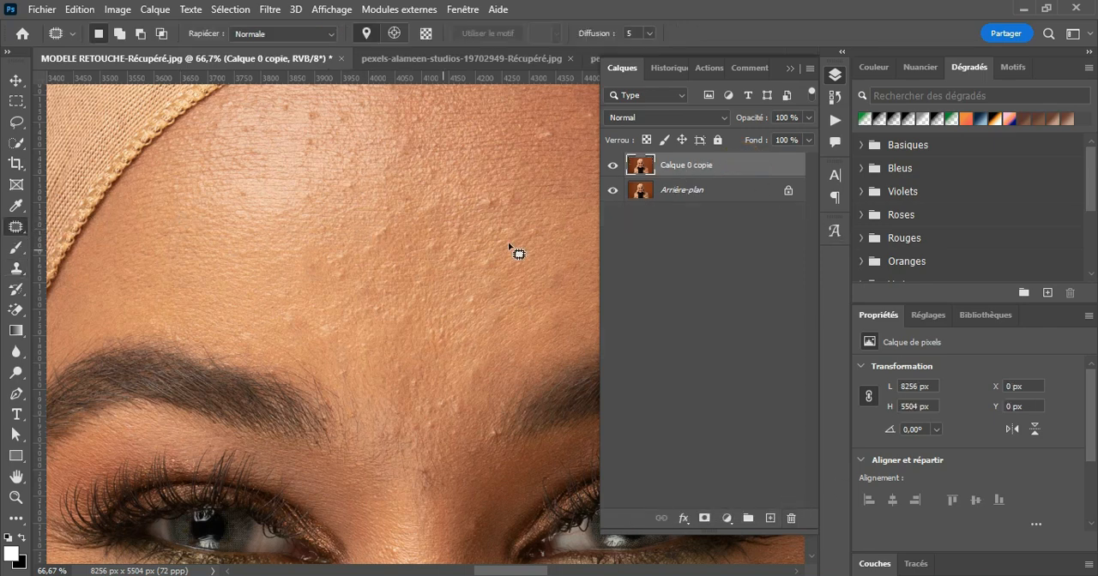
mouse_move(482, 204)
mouse_down()
mouse_move(494, 203)
mouse_move(482, 202)
mouse_move(482, 215)
mouse_up()
drag(406, 129, 435, 174)
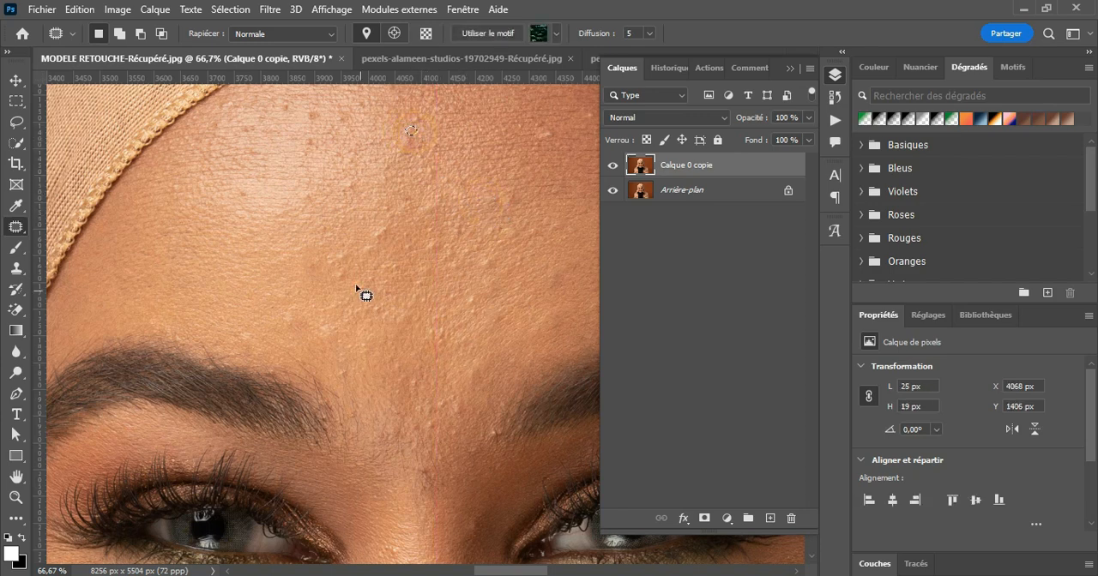
mouse_move(333, 274)
mouse_down()
mouse_move(340, 267)
mouse_move(343, 282)
mouse_up()
mouse_move(346, 179)
mouse_down()
mouse_move(360, 181)
mouse_move(346, 176)
mouse_up()
mouse_move(307, 112)
mouse_down()
mouse_move(319, 122)
mouse_move(308, 119)
mouse_move(310, 147)
mouse_up()
drag(482, 264, 486, 267)
Step: Patch blemishes on the lower forehead, beside the inner eyebrow and on the brightly lit cheek
scroll(486, 266, down, 2)
mouse_move(490, 333)
mouse_down()
mouse_move(441, 301)
mouse_move(422, 325)
mouse_up()
drag(338, 271, 349, 281)
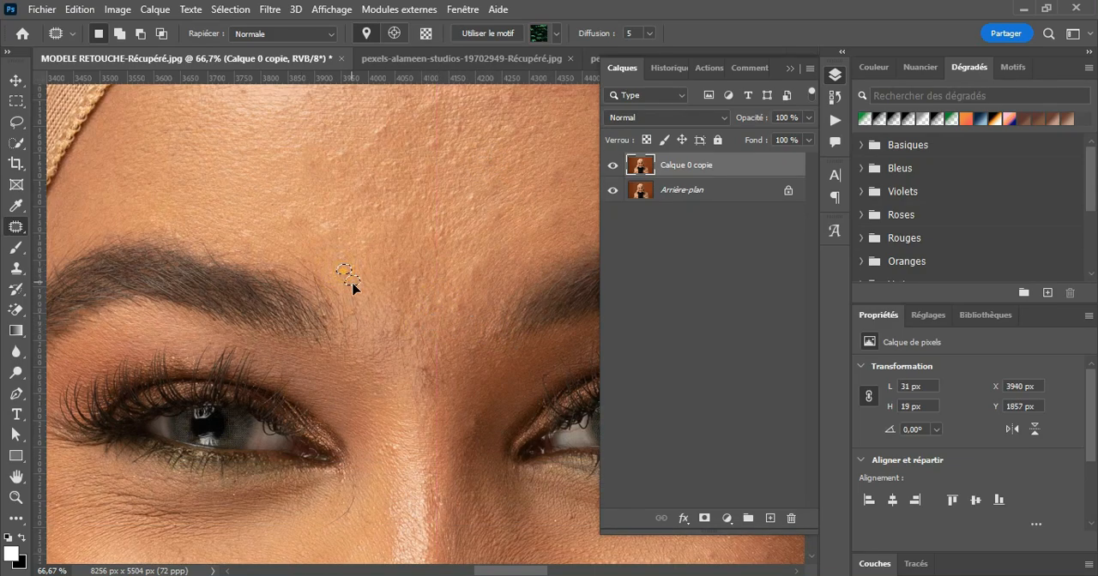
scroll(490, 146, down, 5)
drag(242, 316, 251, 322)
drag(84, 332, 83, 326)
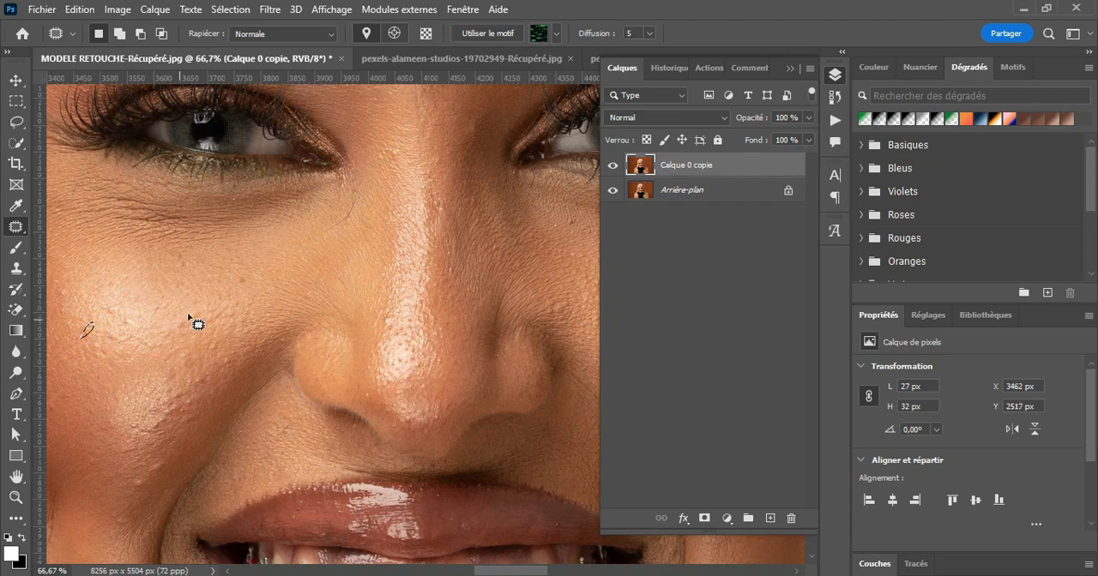
Step: Clear the patch selection and remove blemishes on the brightly lit cheek with the Spot Healing Brush
right_click(17, 229)
click(100, 228)
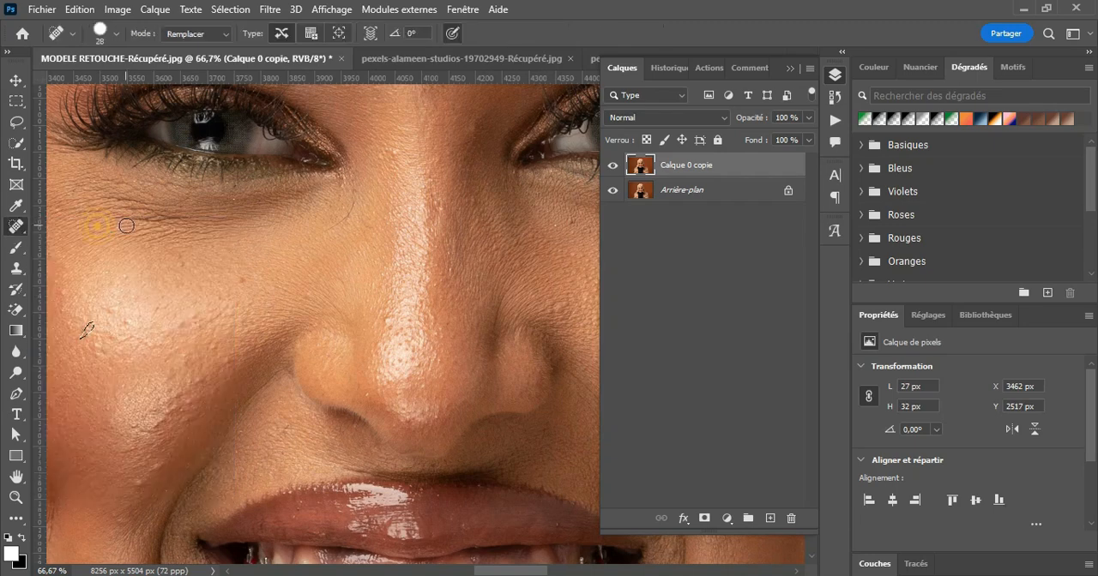
key(ctrl+d)
click(226, 361)
click(211, 343)
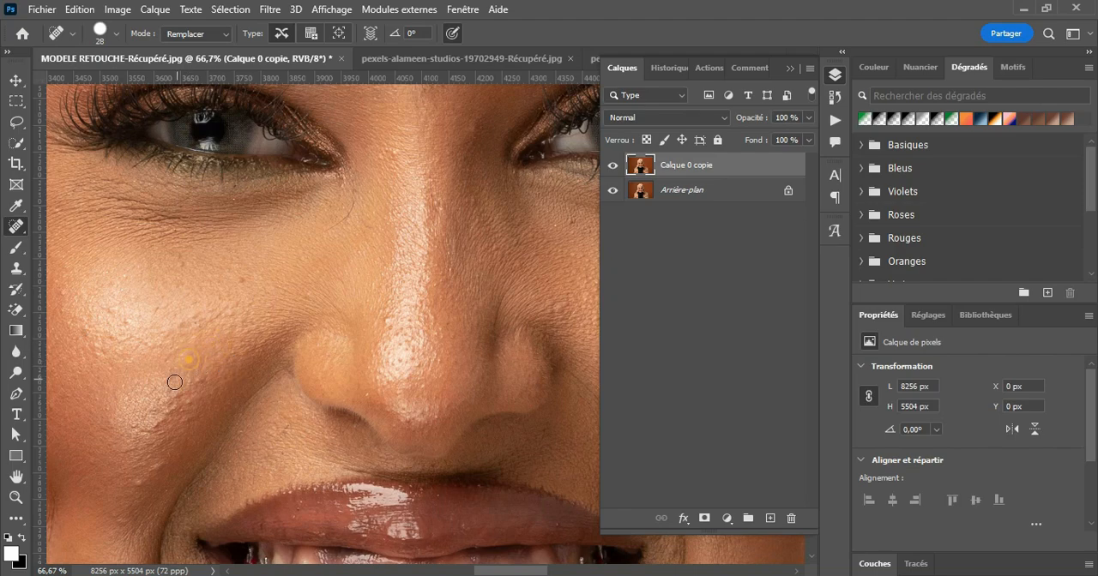
click(140, 478)
Step: Spot-heal blemishes on the shaded cheek and between the eyebrows
scroll(392, 400, right, 5)
click(318, 324)
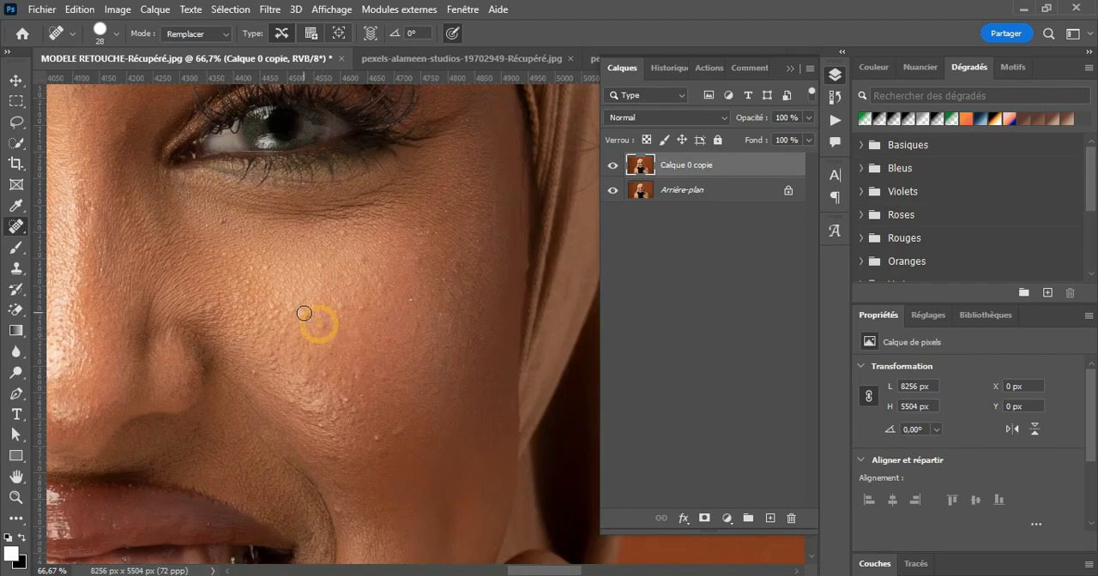
scroll(363, 260, up, 5)
click(289, 152)
click(79, 283)
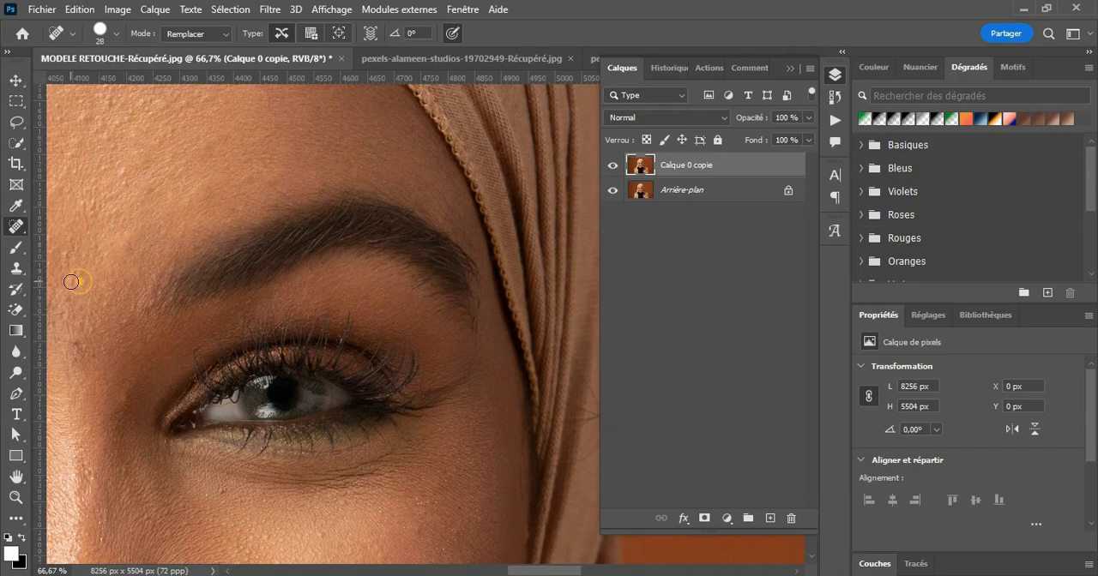
Step: Spot-heal the remaining bumps across the whole forehead, up to the edge of the headscarf
scroll(72, 282, up, 3)
click(189, 118)
scroll(190, 120, left, 4)
click(362, 232)
click(243, 188)
click(338, 129)
scroll(290, 169, up, 3)
click(181, 218)
scroll(181, 218, down, 5)
click(428, 222)
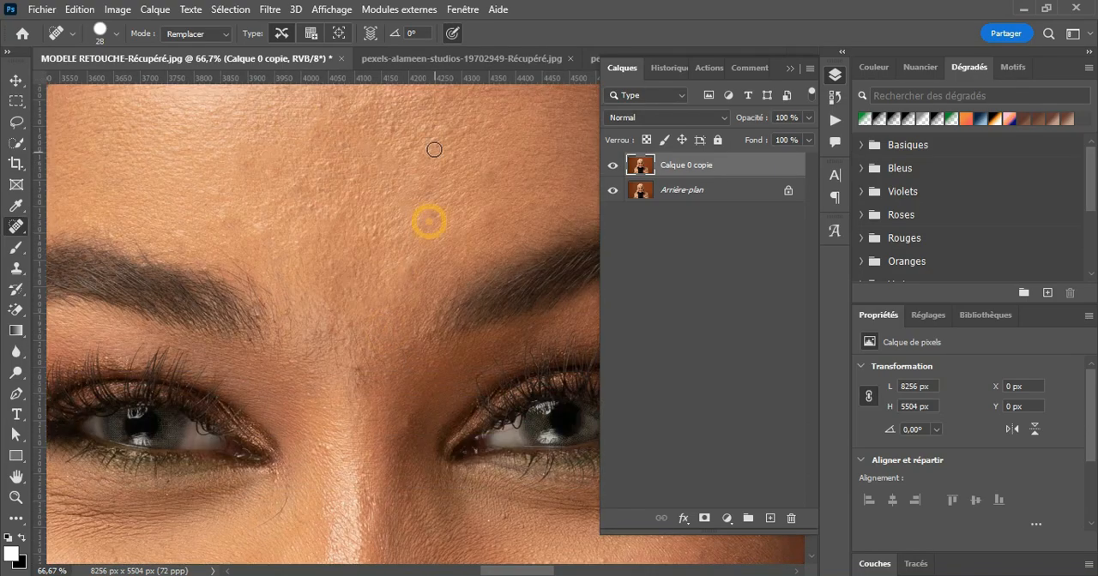
Step: Spot-heal blemishes on the shaded side of the face, around the corner of the mouth and on the chin
scroll(483, 516, right, 5)
scroll(449, 472, down, 5)
click(218, 220)
scroll(478, 492, left, 7)
scroll(477, 492, down, 2)
click(376, 364)
click(335, 378)
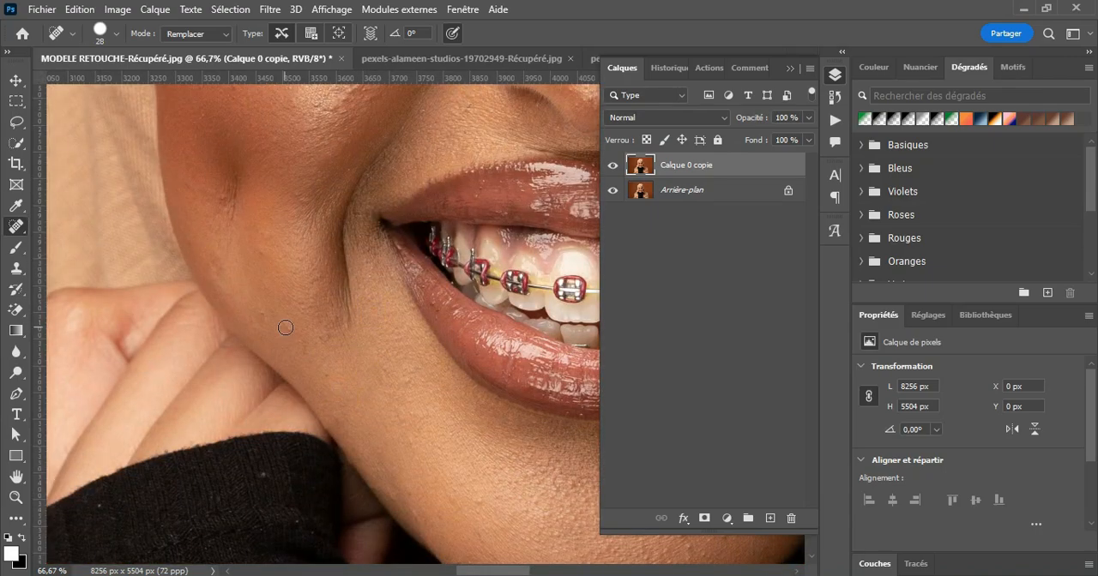
scroll(343, 360, right, 4)
scroll(343, 360, down, 3)
click(413, 393)
scroll(454, 369, up, 4)
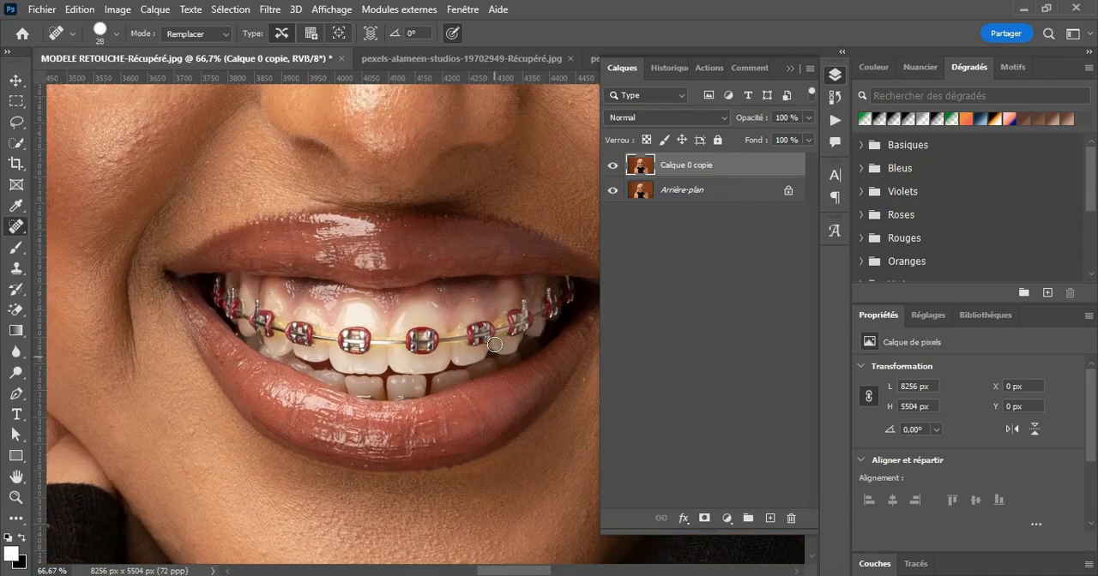
Step: Spot-heal the small marks beside the nose and across the brightly lit cheek
scroll(489, 330, up, 5)
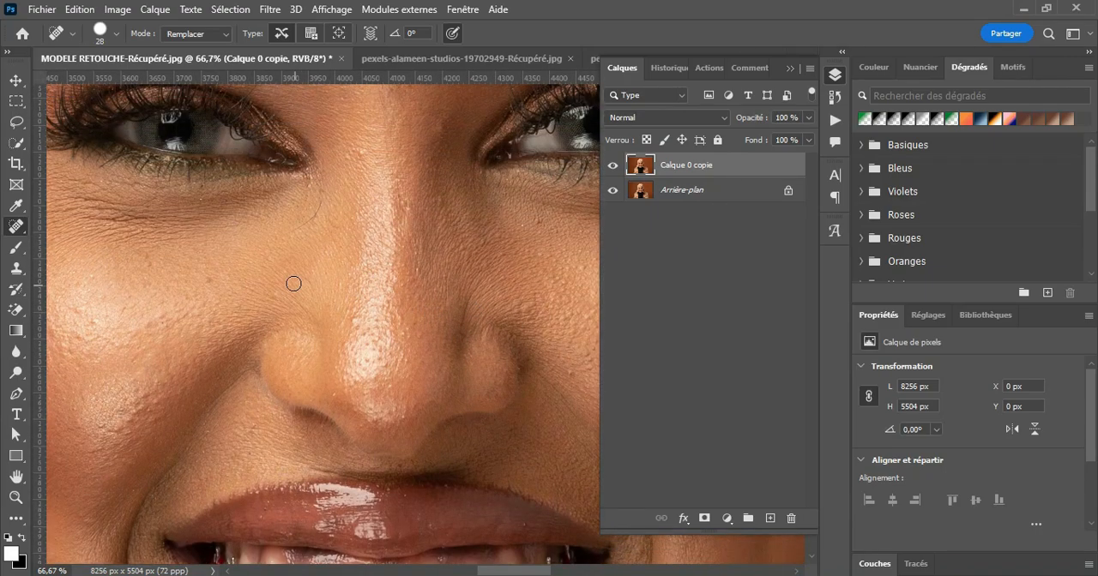
click(278, 295)
click(195, 311)
drag(159, 316, 149, 321)
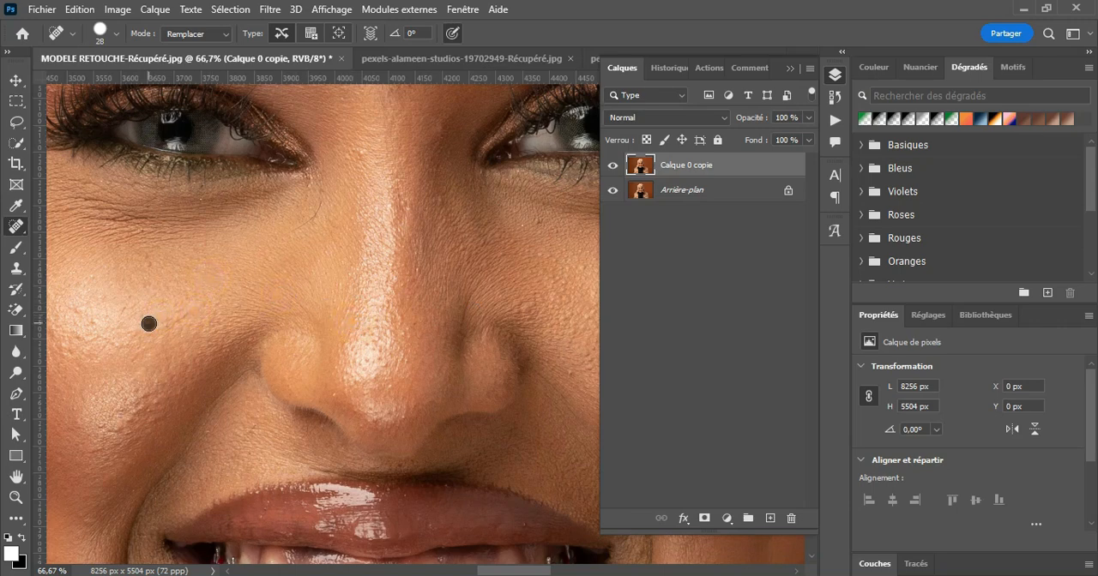
click(84, 315)
Step: Spot-heal the last bumps above the eyebrow and on the shaded side of the forehead
scroll(278, 348, up, 5)
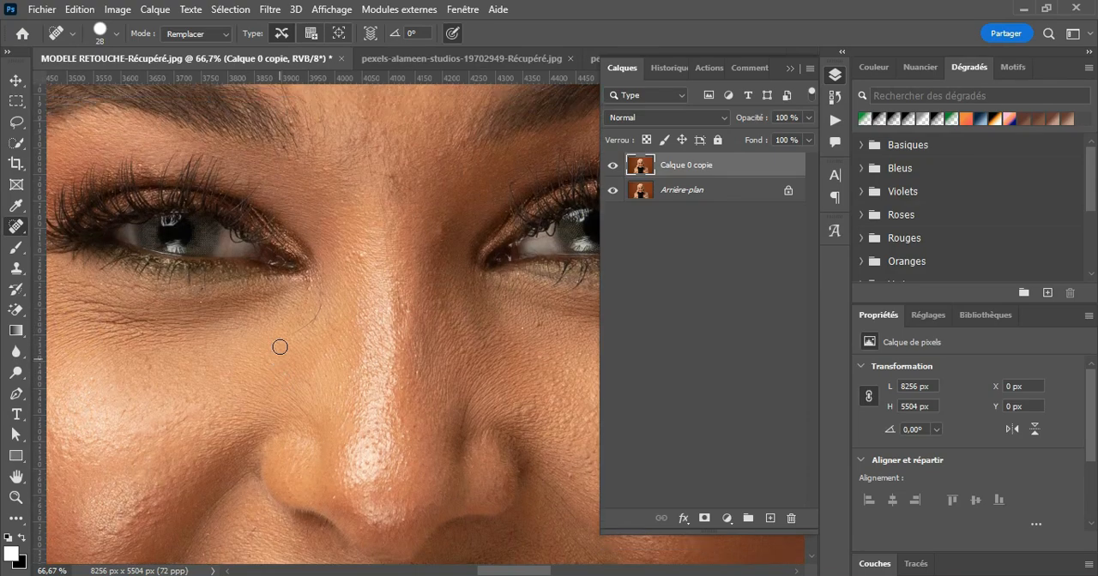
scroll(277, 340, up, 6)
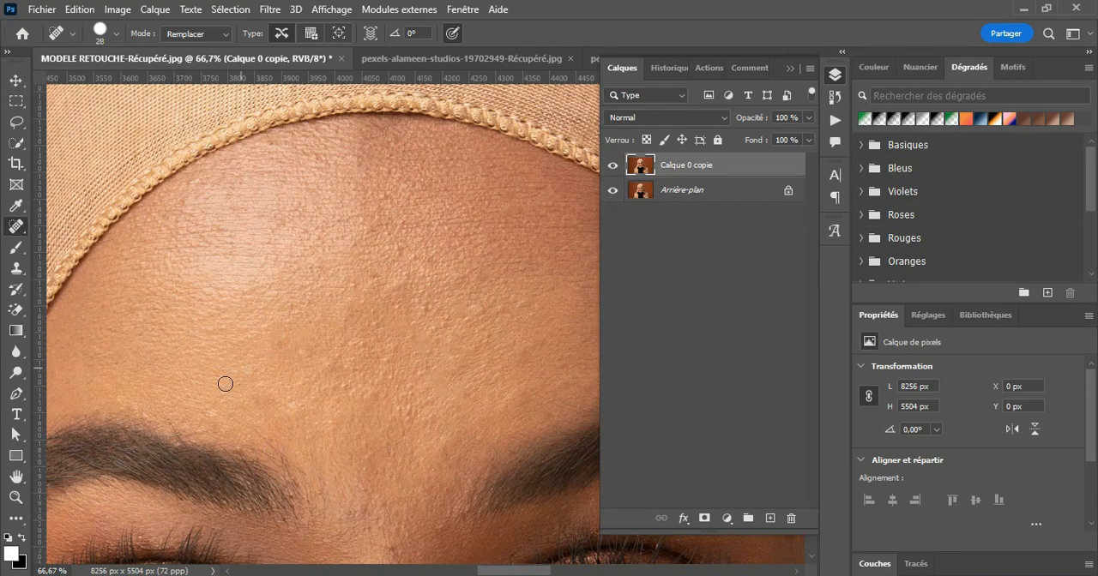
click(209, 415)
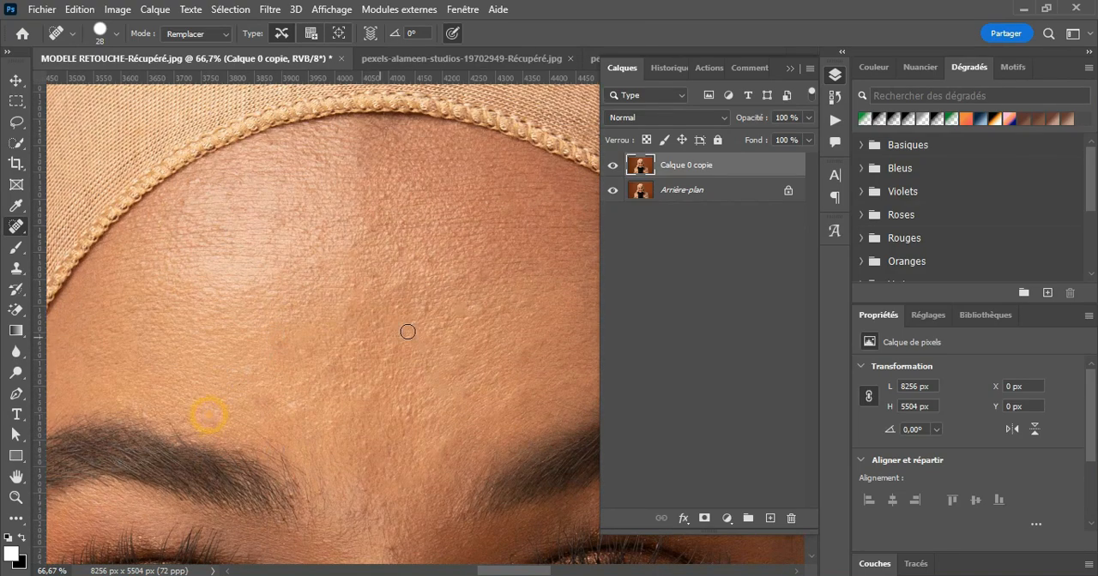
click(481, 310)
Step: Hide and show Calque 0 copie to compare the forehead before and after, and duplicate the layer
click(612, 168)
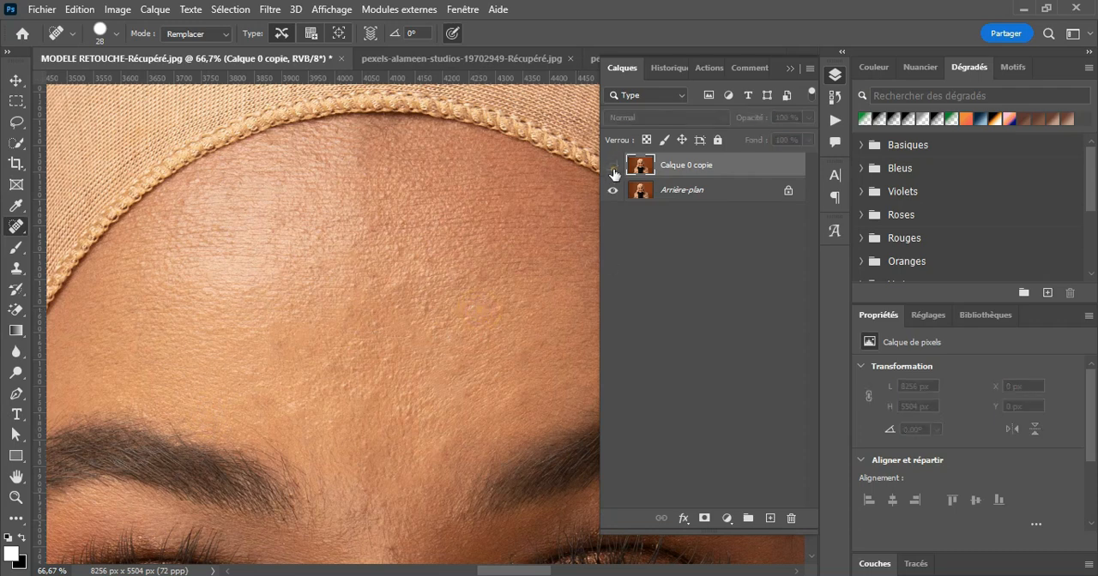
click(612, 167)
click(612, 167)
click(612, 167)
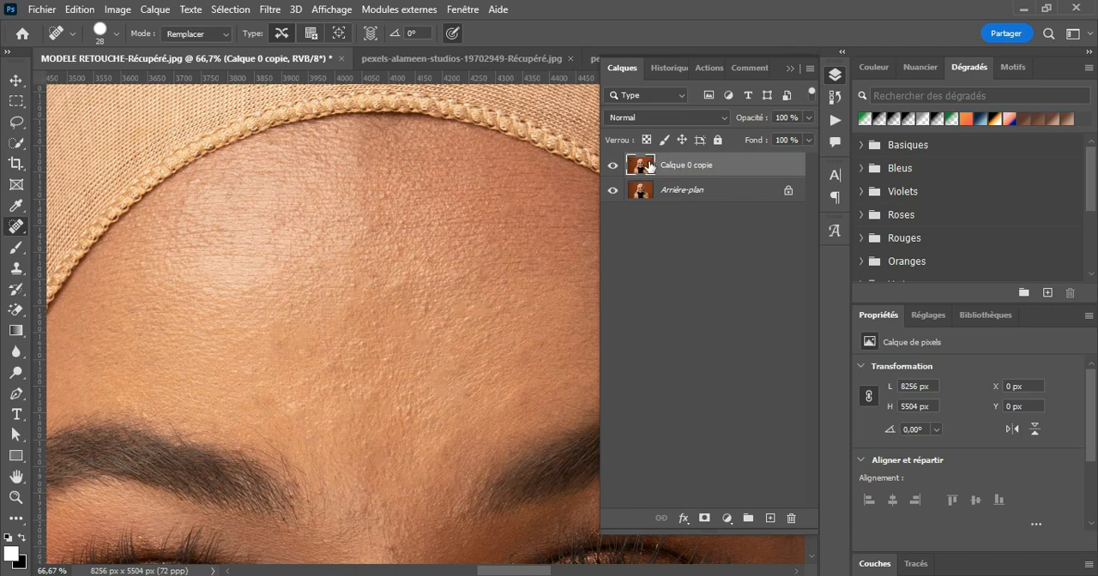
drag(751, 169, 770, 518)
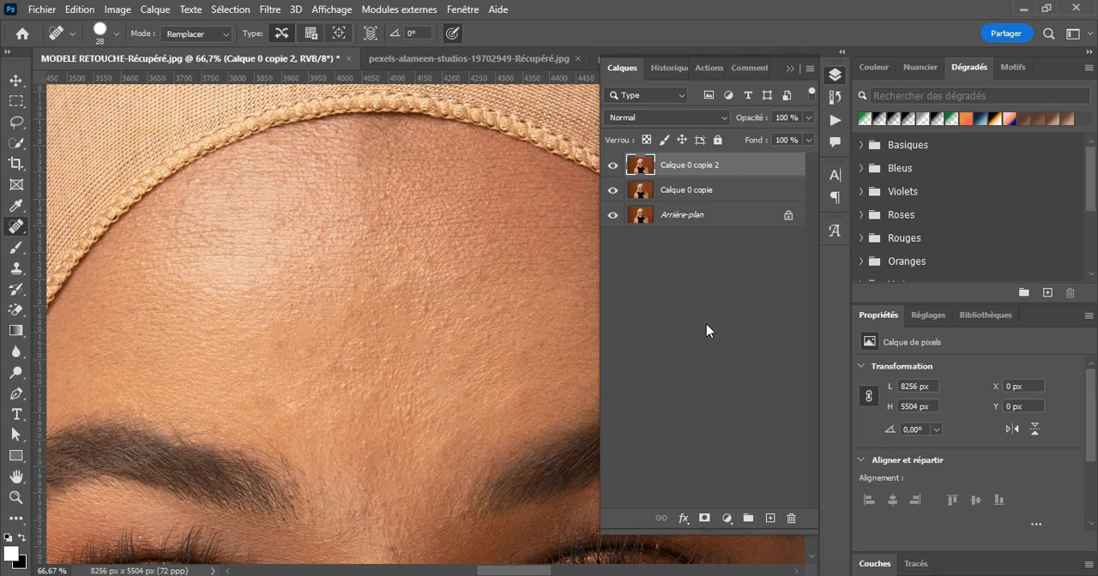
Step: Rename the middle layer, Calque 0 copie, as BF
click(686, 194)
click(681, 186)
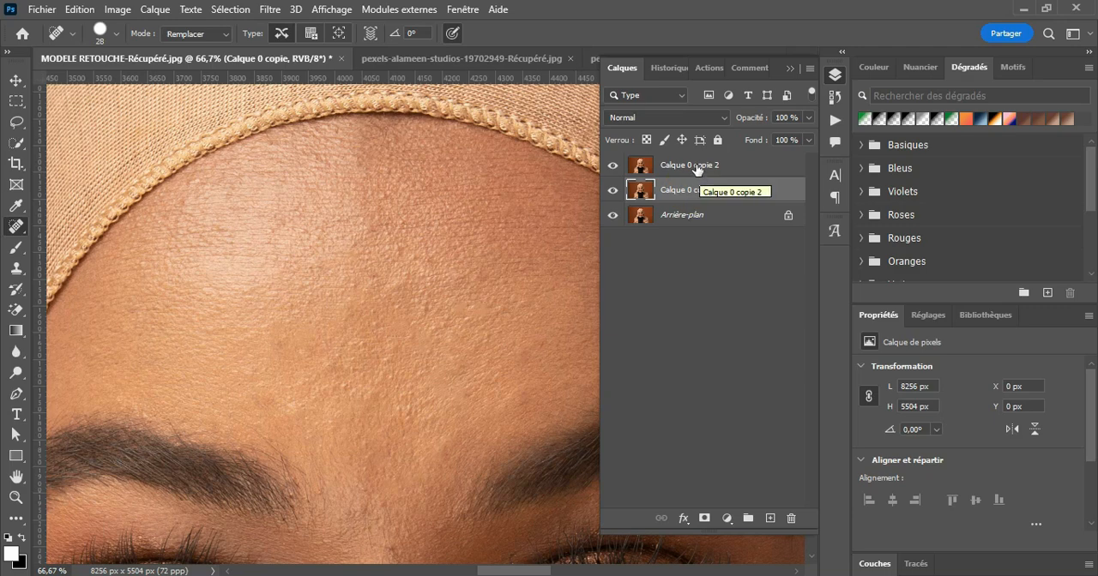
click(696, 169)
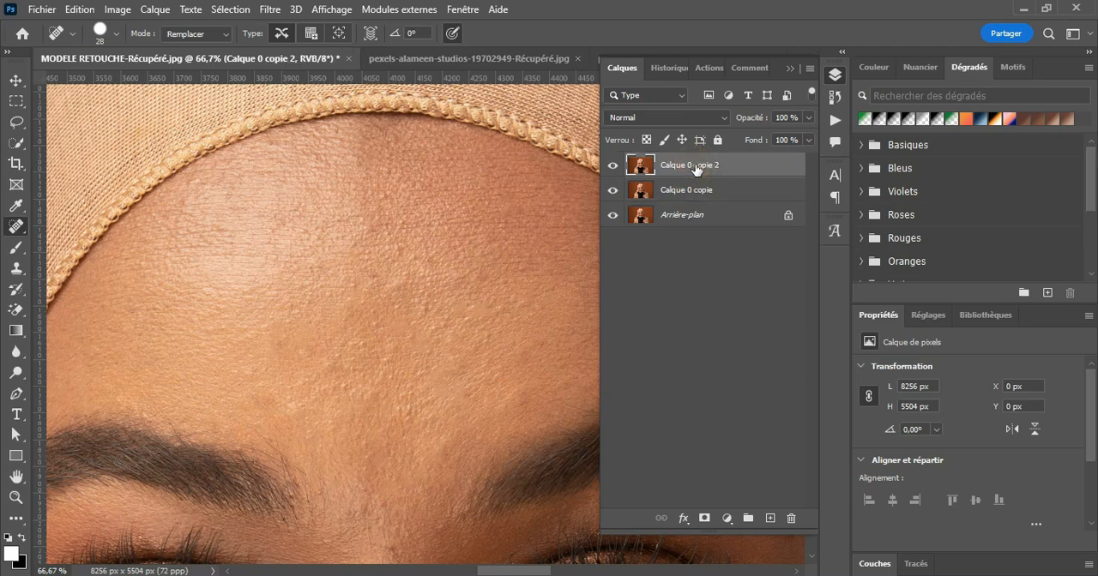
double_click(686, 191)
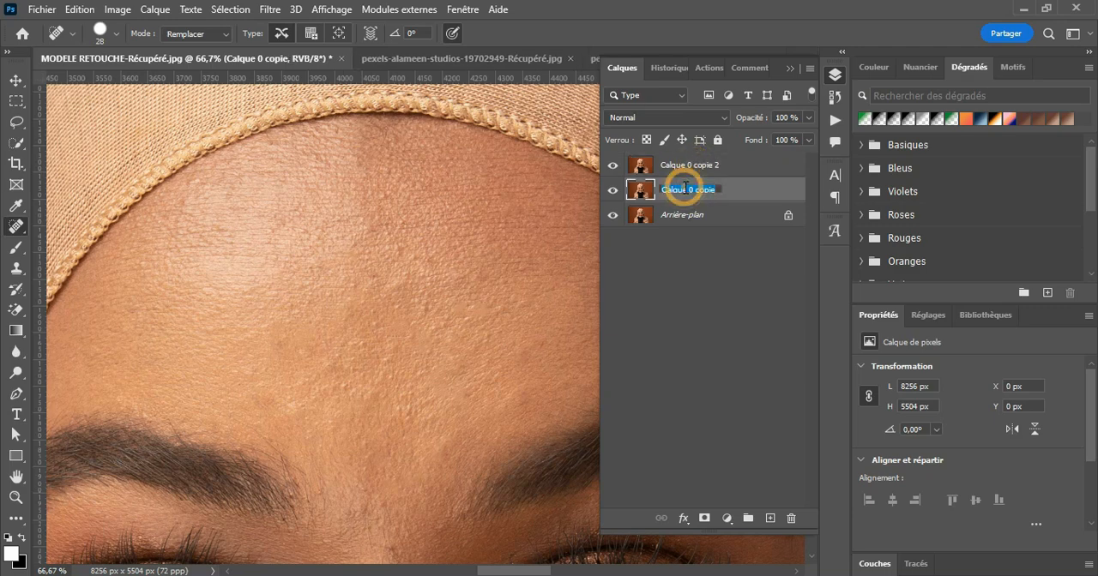
text(BF)
key(Return)
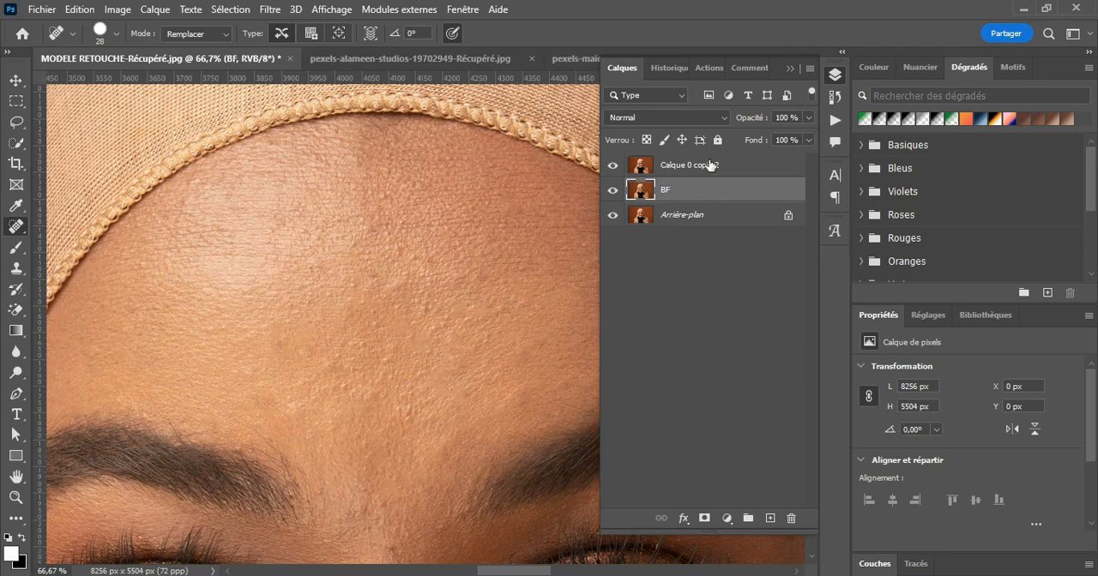
Step: Rename the uppermost layer, Calque 0 copie 2, as HF
click(708, 165)
double_click(708, 164)
text(H)
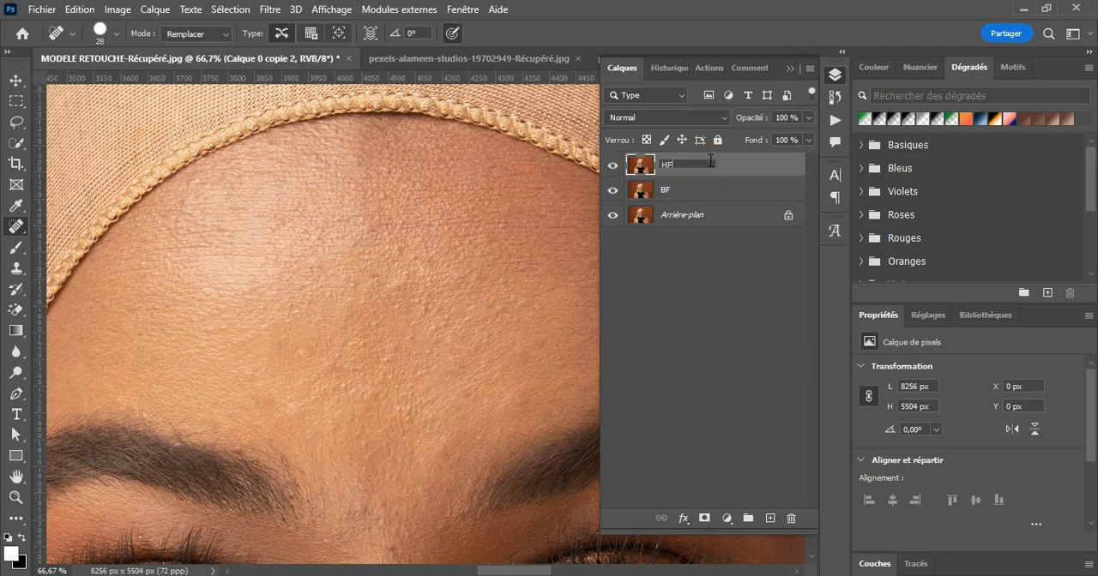
text(F)
key(Return)
click(673, 198)
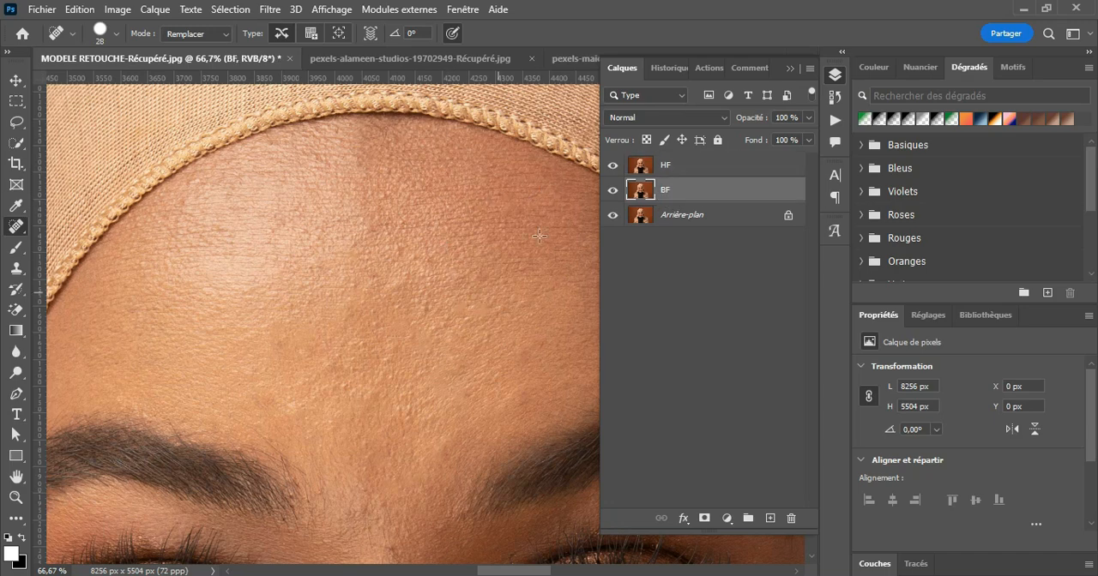
click(677, 173)
click(669, 170)
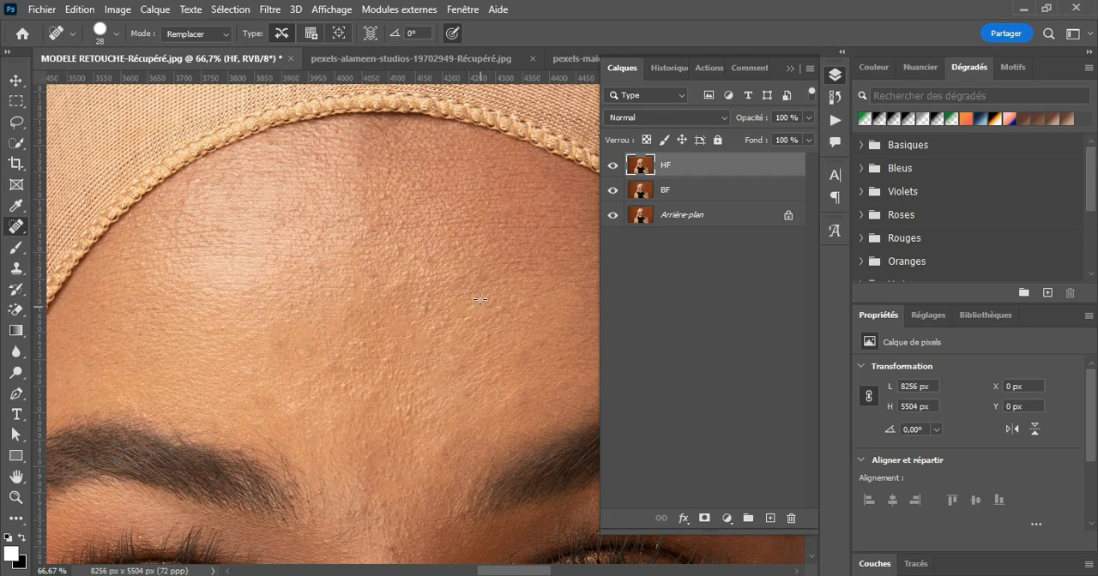
click(675, 199)
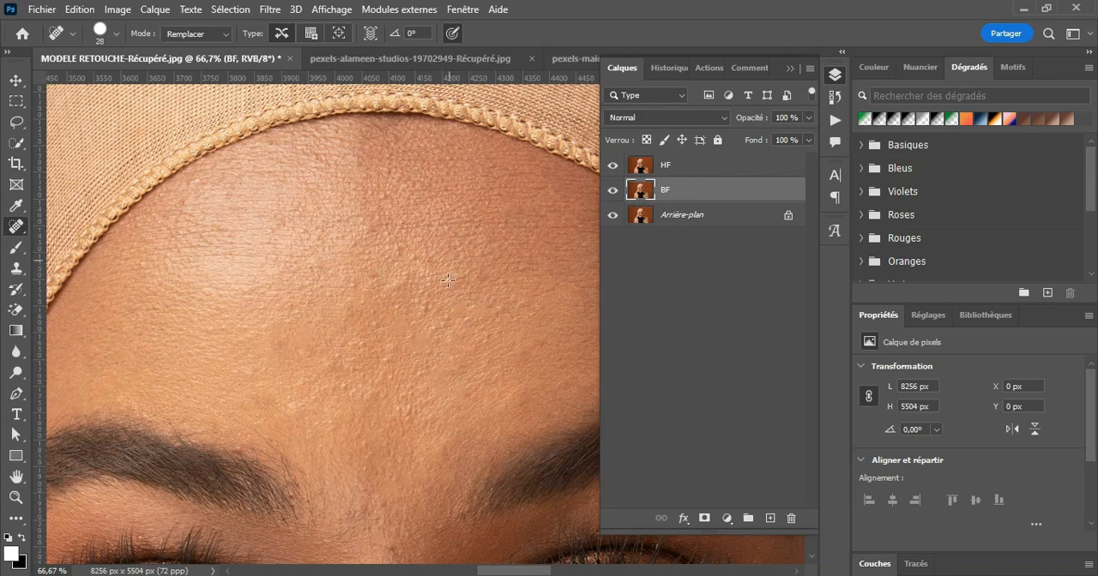
click(672, 174)
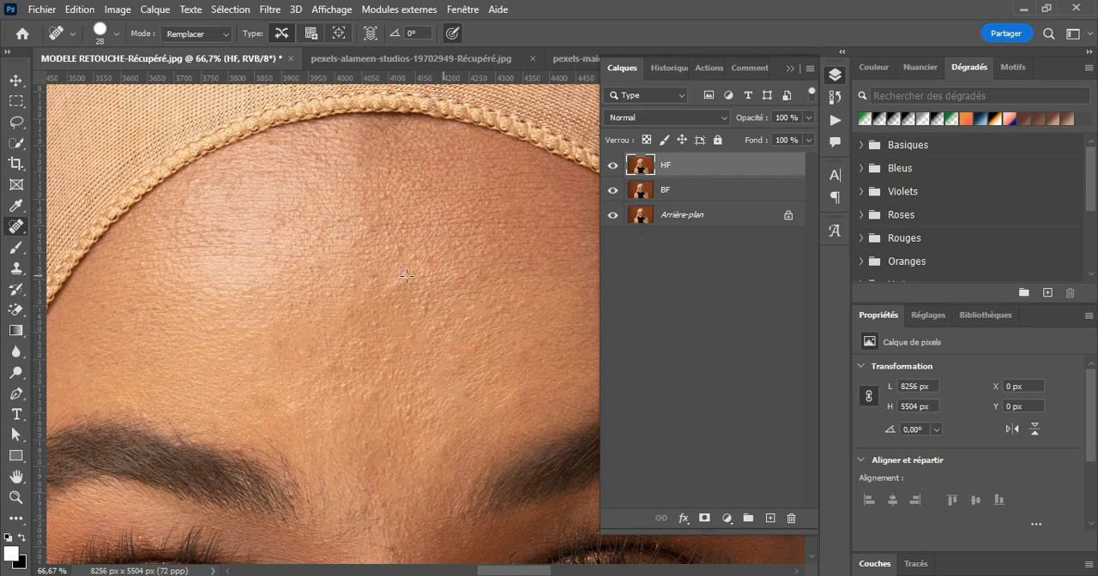
click(669, 174)
Step: Convert the BF layer into a smart object
click(682, 190)
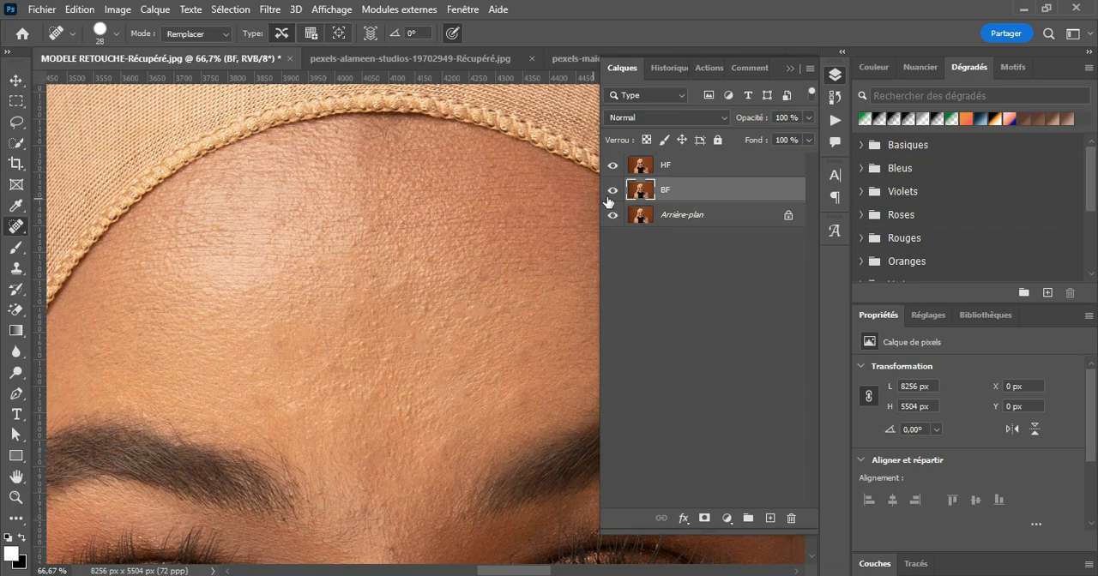
right_click(708, 197)
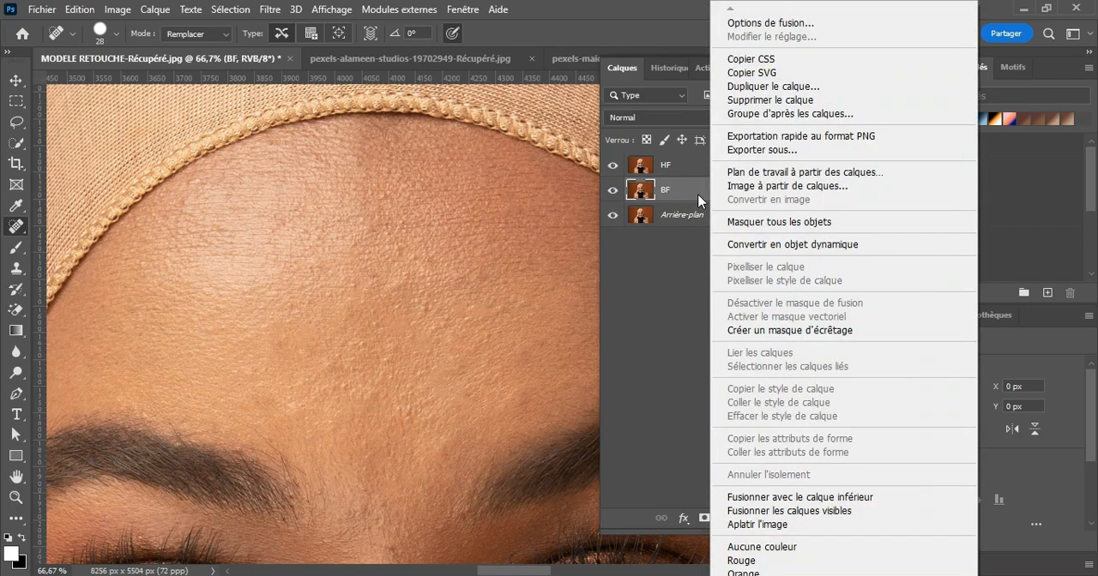
click(763, 246)
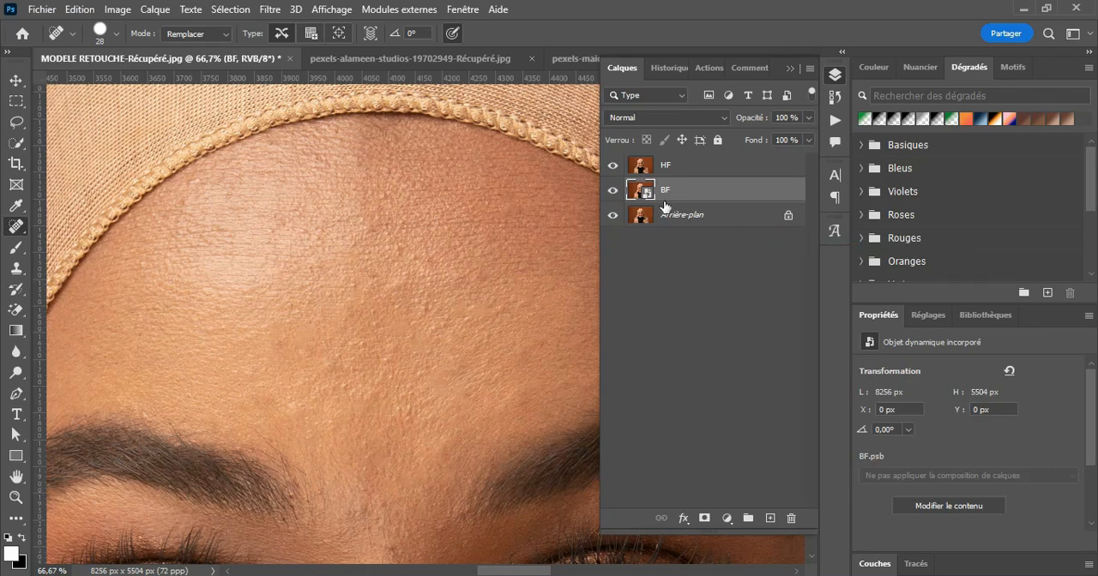
Step: Start a Gaussian Blur on the BF layer and reduce its preview to 25%, framed on the eyes and nose
click(271, 12)
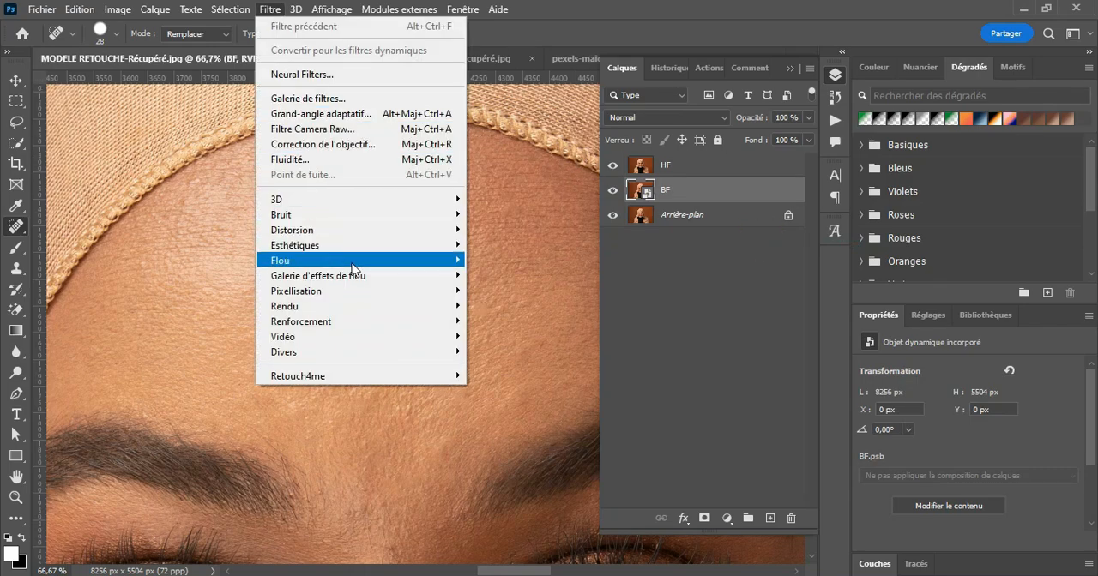
mouse_move(351, 261)
click(529, 337)
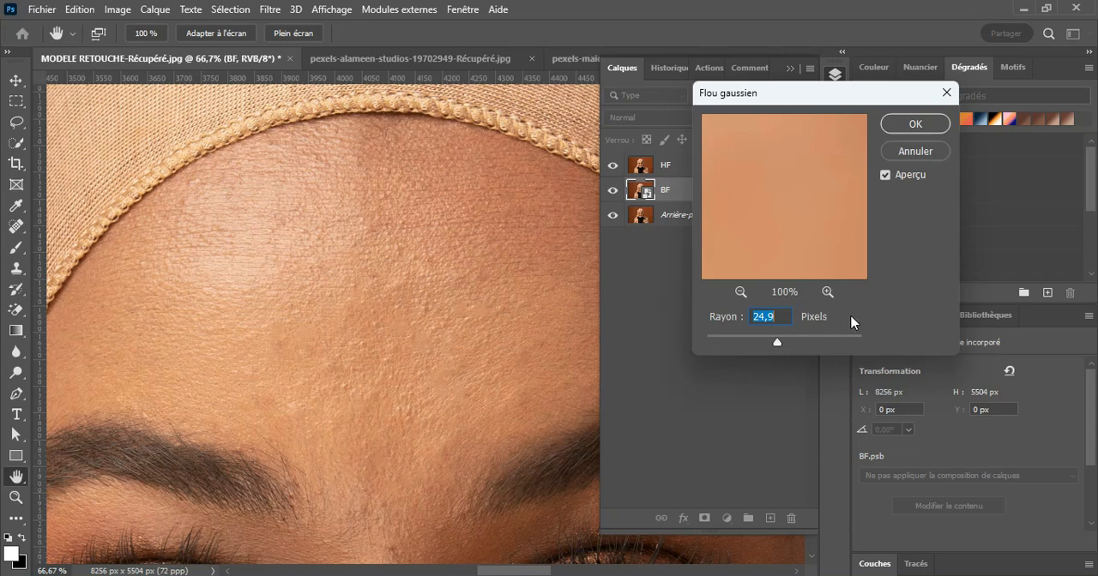
click(776, 174)
drag(777, 174, 833, 296)
drag(783, 229, 796, 75)
click(739, 292)
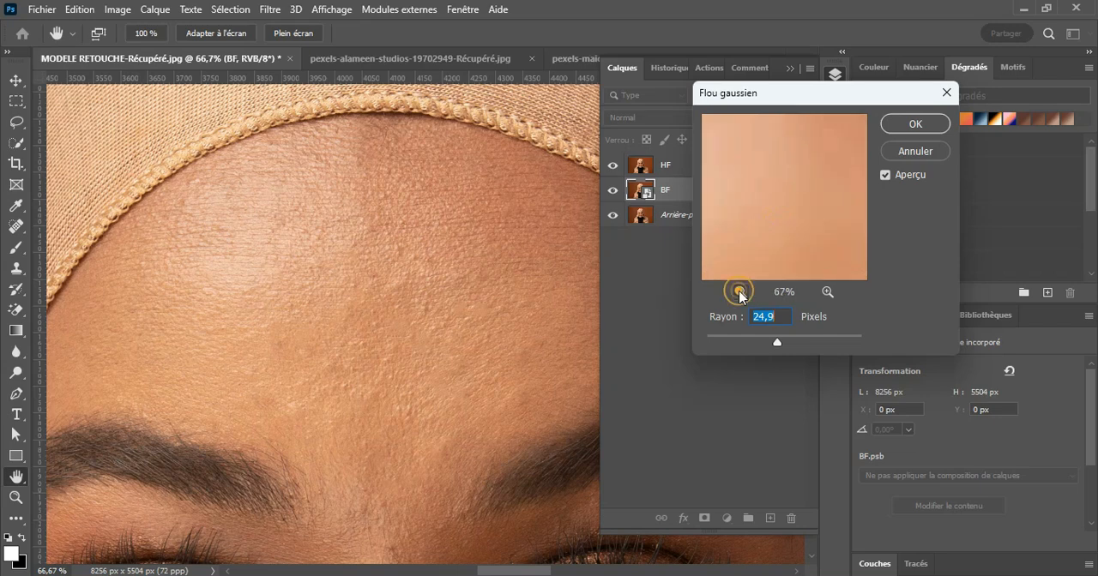
click(739, 292)
click(740, 292)
click(739, 293)
drag(775, 253, 789, 64)
drag(812, 197, 764, 237)
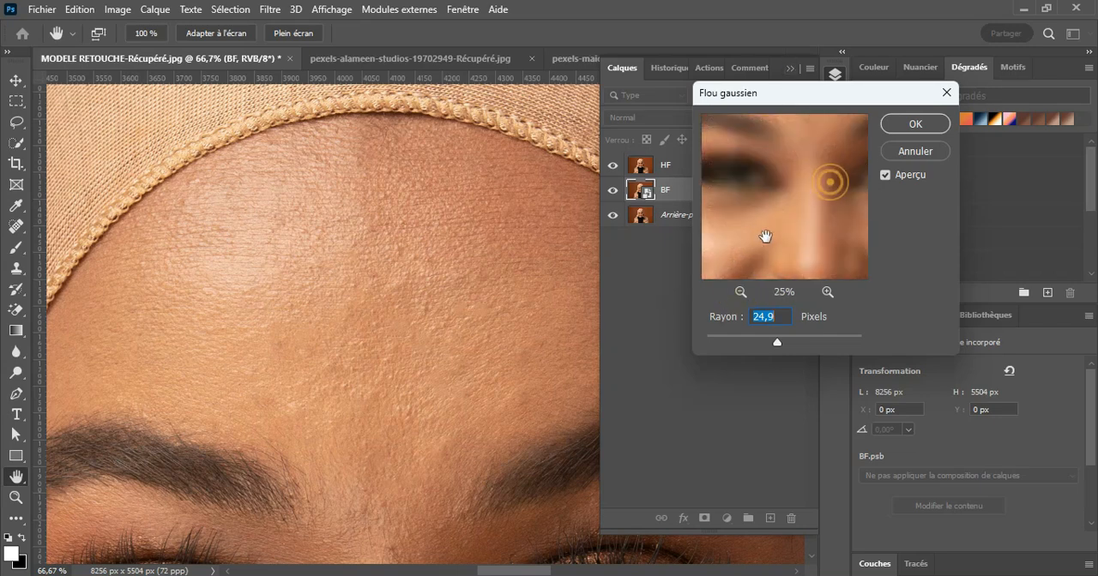
click(806, 212)
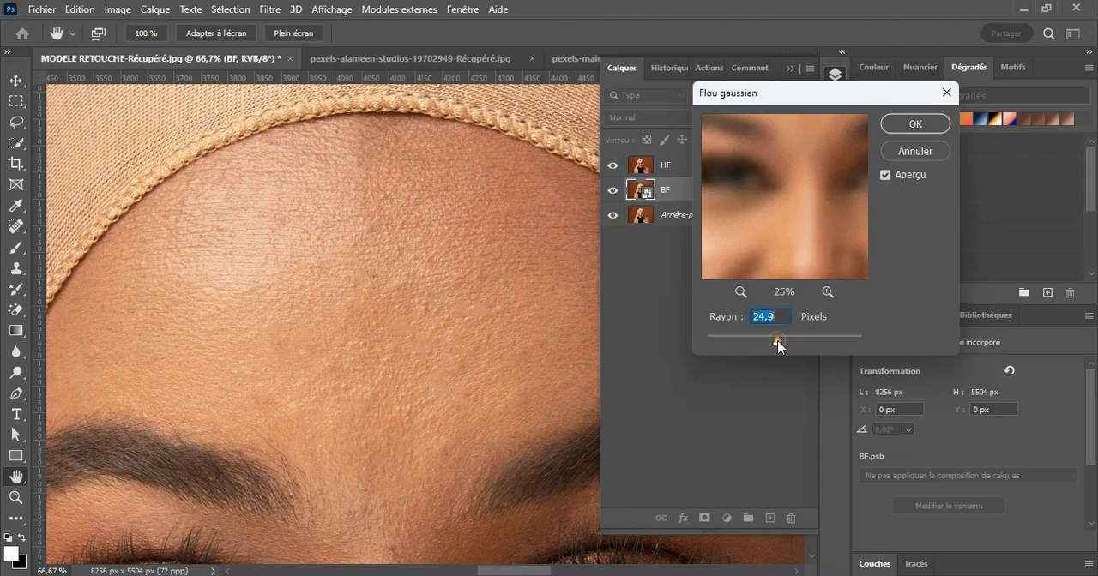
Step: Test the blur from a 0.1-pixel radius upward while previewing the forehead, and apply it with a radius of 3.1 pixels
drag(777, 340, 605, 373)
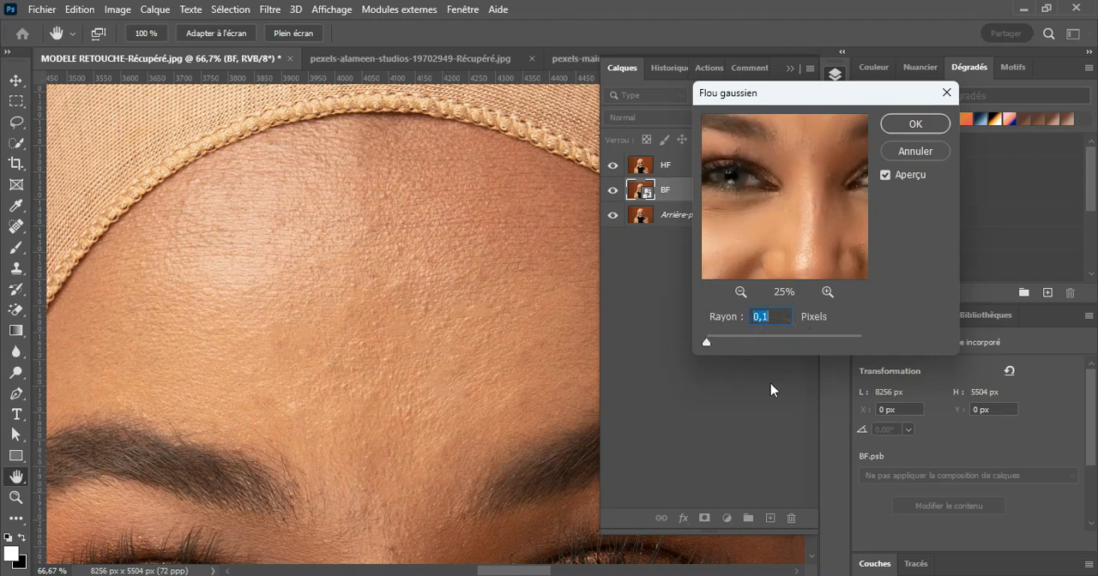
drag(816, 172, 823, 261)
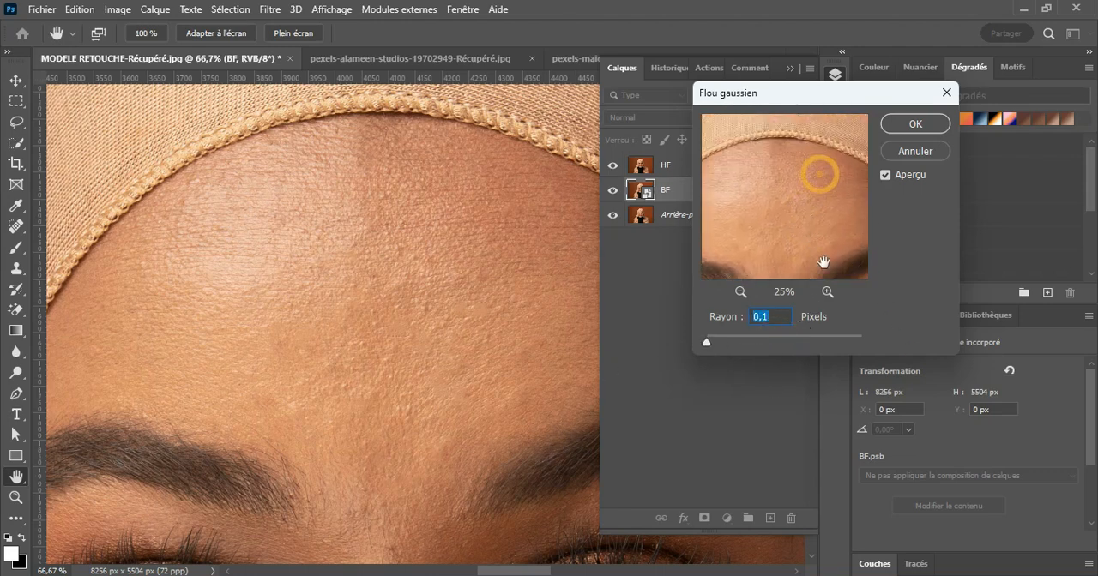
click(829, 292)
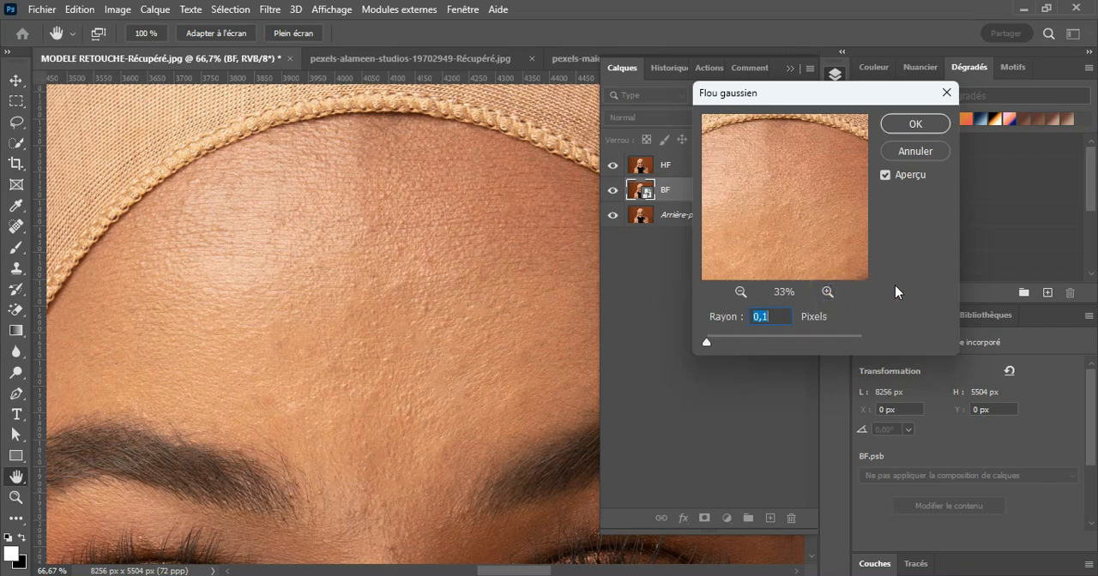
drag(706, 344, 732, 345)
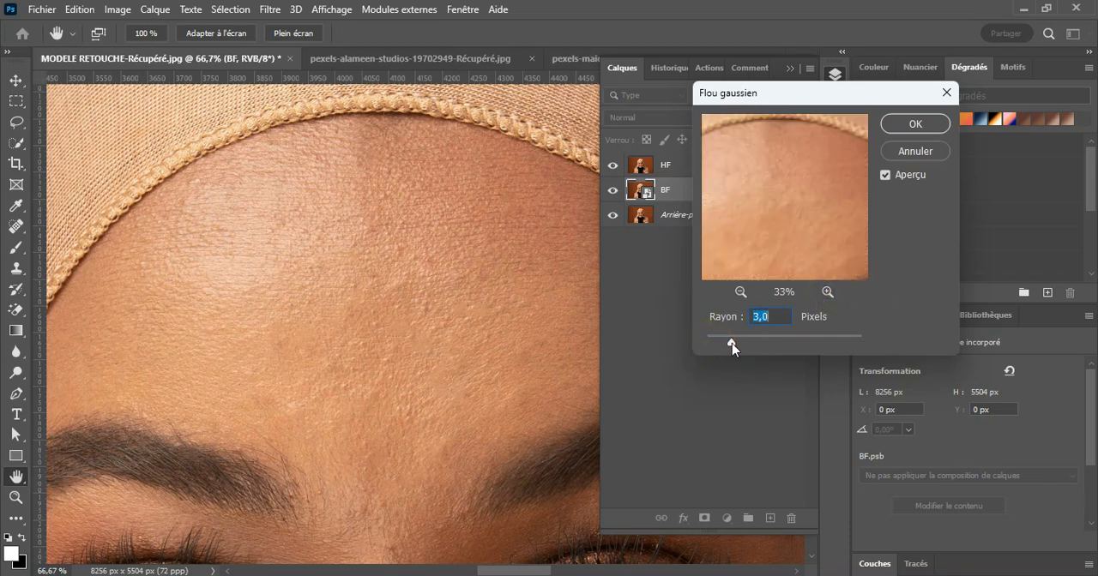
click(731, 344)
drag(731, 343, 754, 343)
drag(754, 346, 723, 343)
drag(721, 342, 739, 342)
click(893, 132)
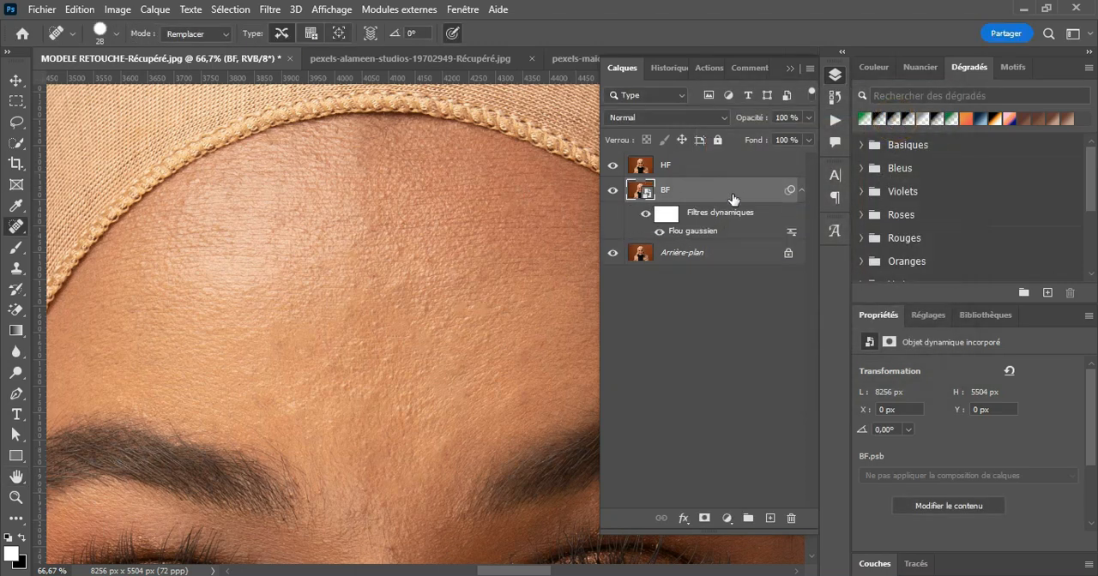
Step: Duplicate the blurred BF layer together with its smart filter
drag(743, 196, 765, 518)
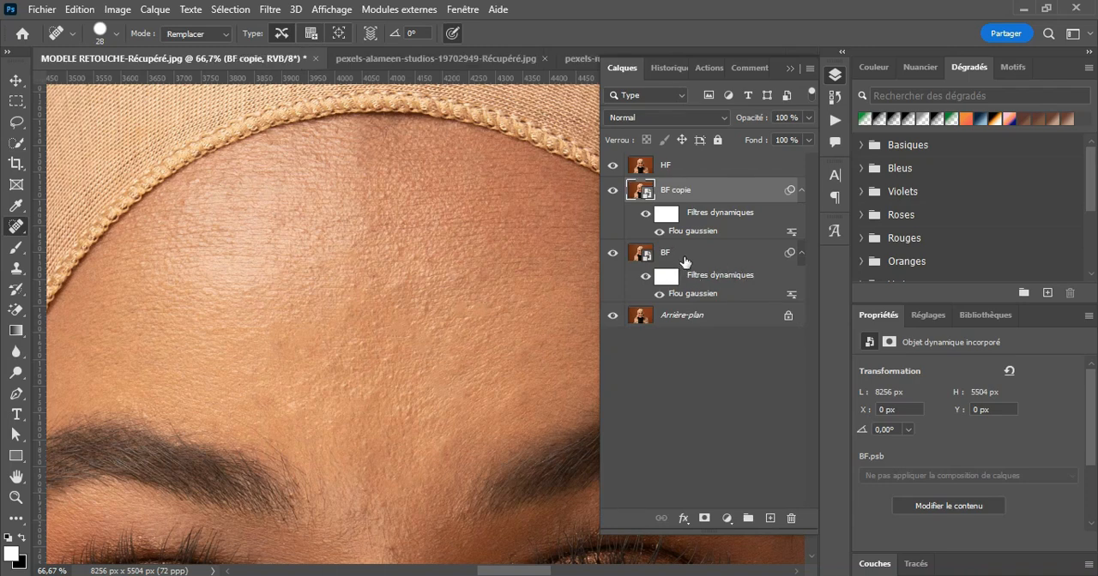
click(684, 258)
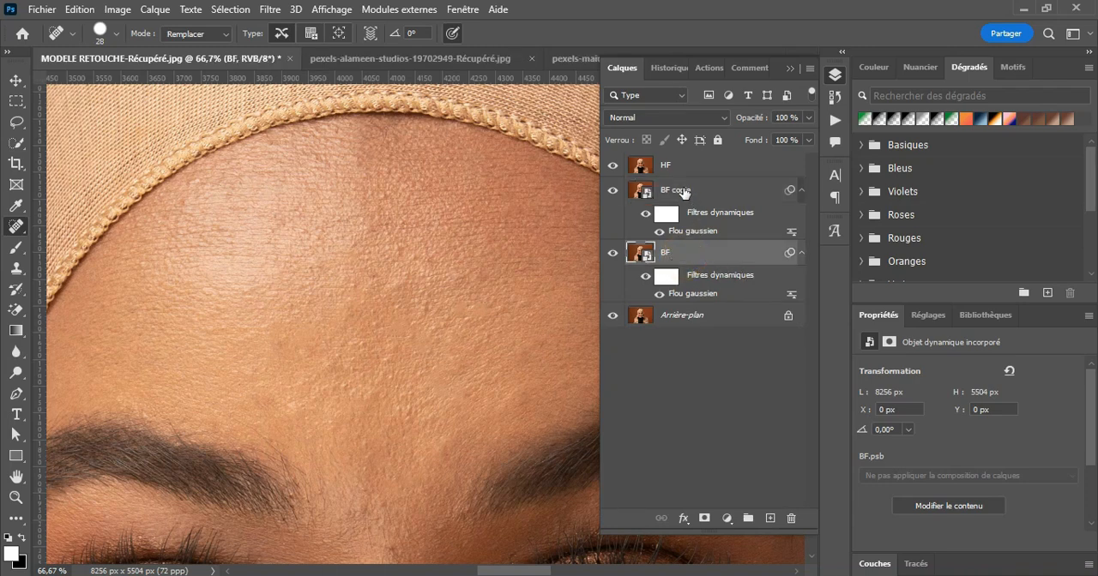
click(684, 191)
Step: Set the Gaussian Blur radius of the original BF layer to 7.0 pixels and hide that layer
click(673, 254)
double_click(691, 294)
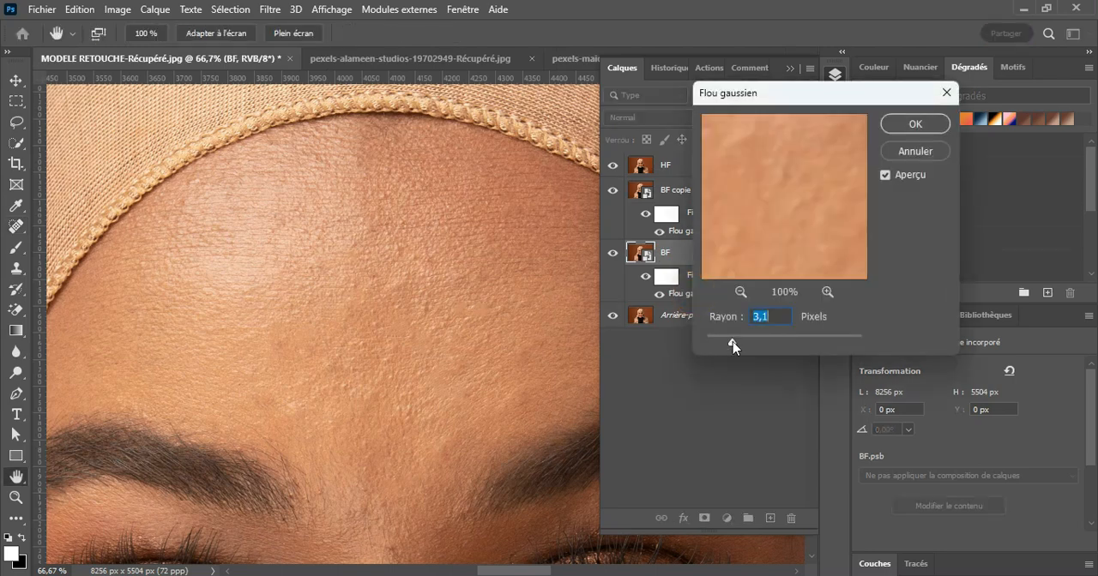
drag(733, 345, 756, 341)
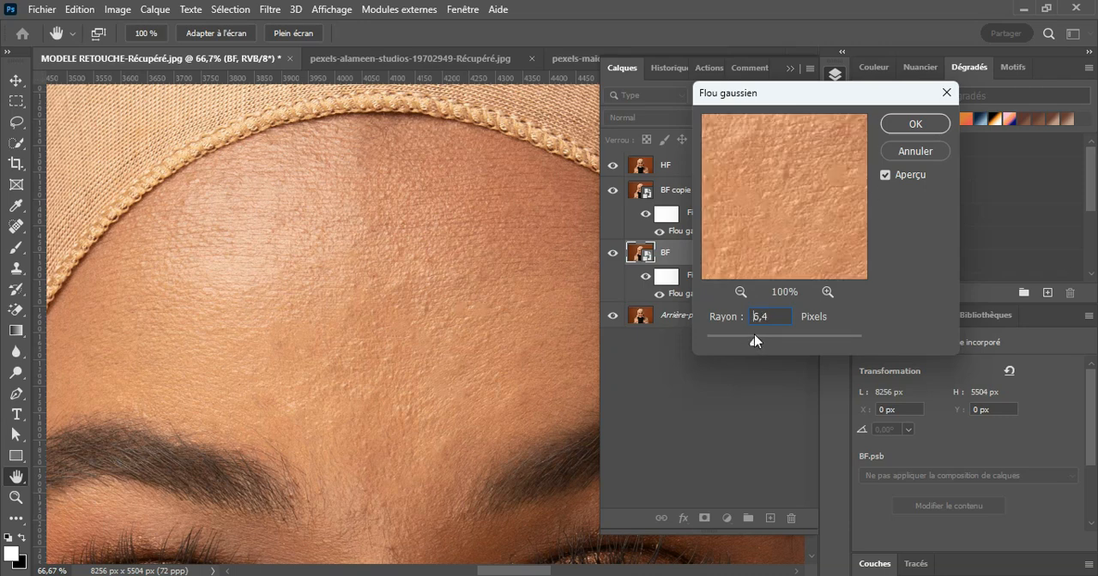
drag(753, 335, 756, 335)
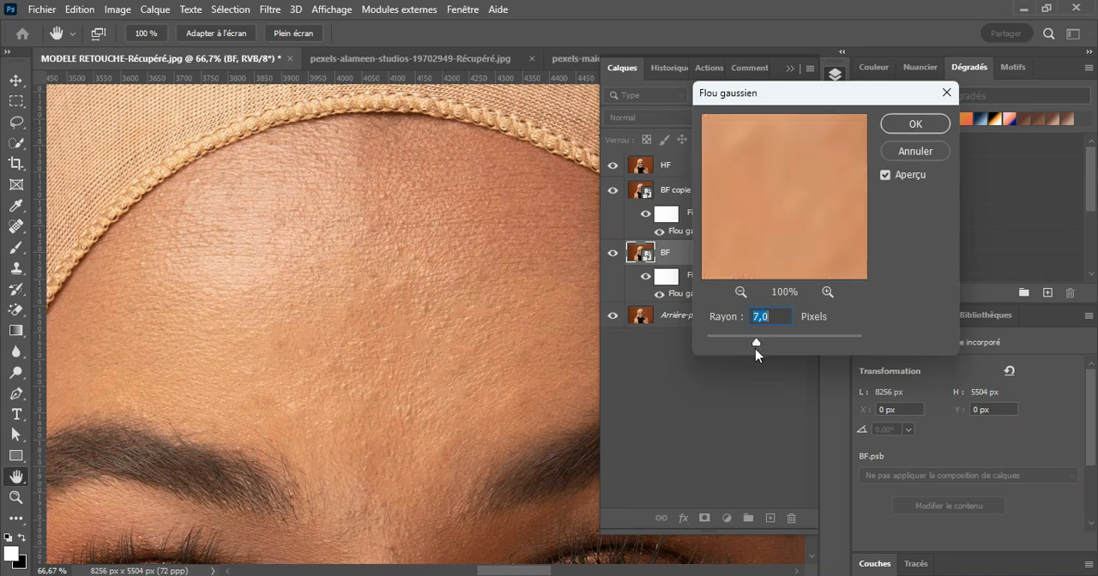
click(915, 129)
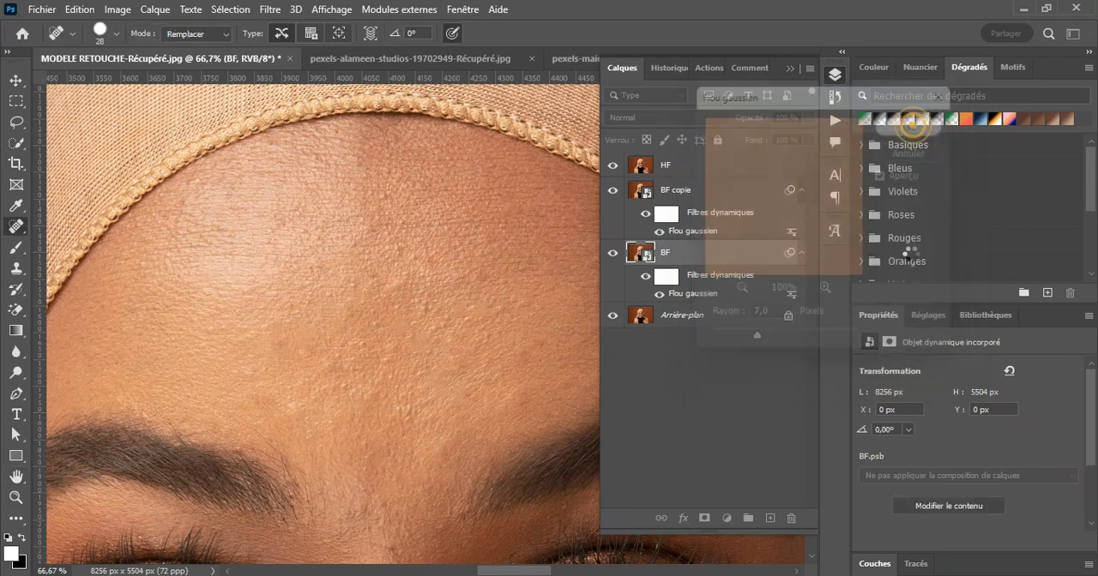
click(612, 252)
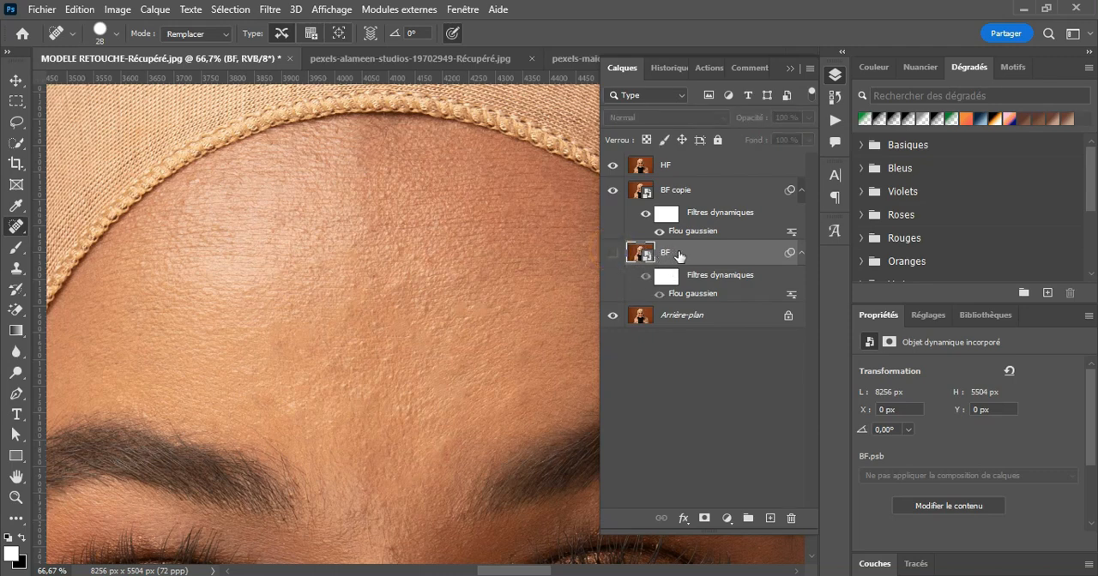
Step: Rasterize the BF copie layer so its blur is baked into plain pixels
click(681, 169)
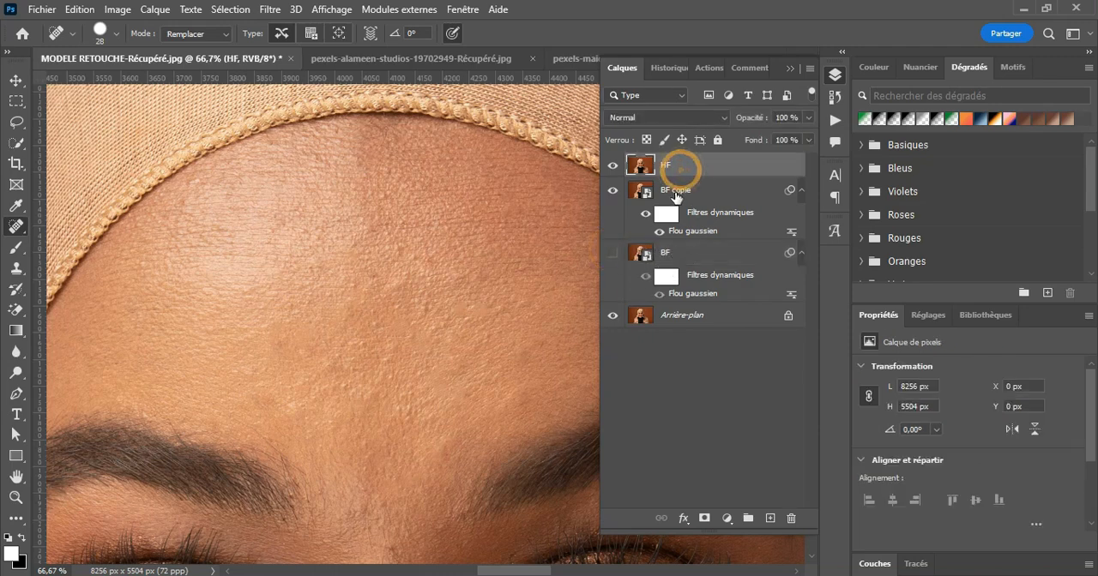
click(676, 186)
click(677, 169)
click(689, 214)
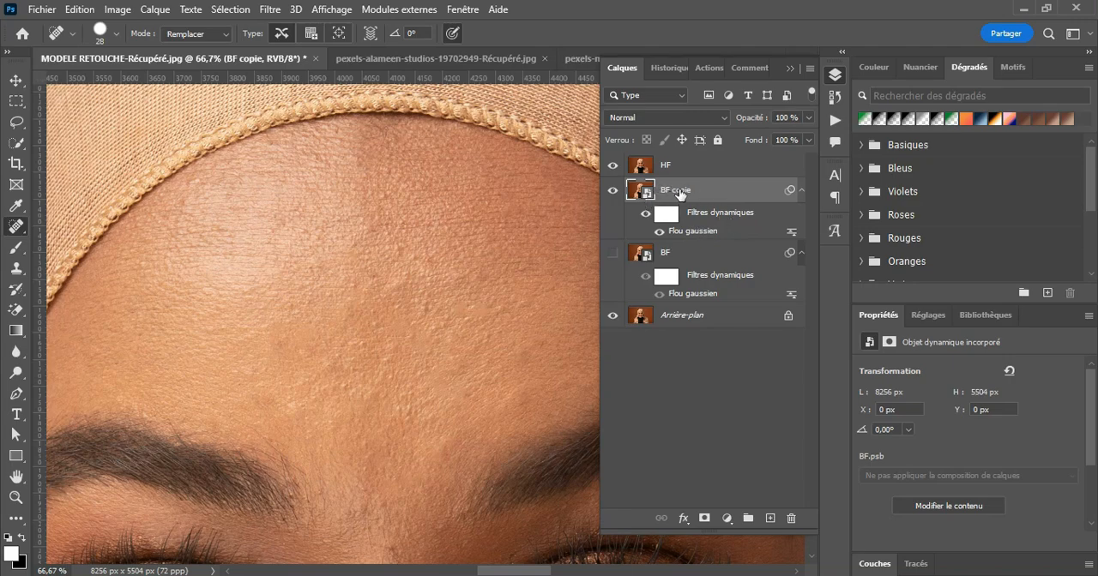
right_click(711, 198)
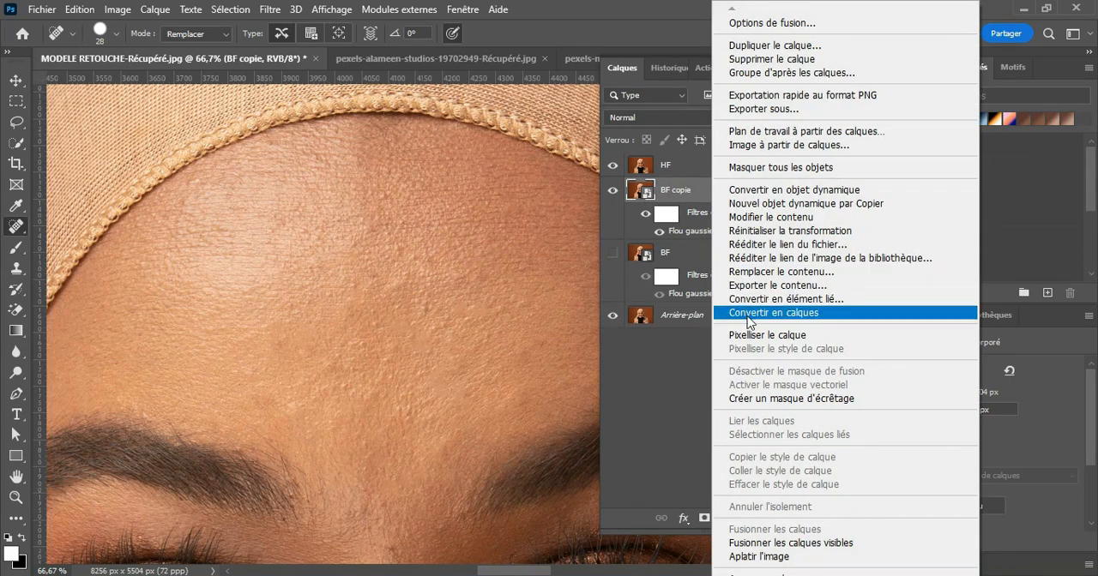
click(752, 335)
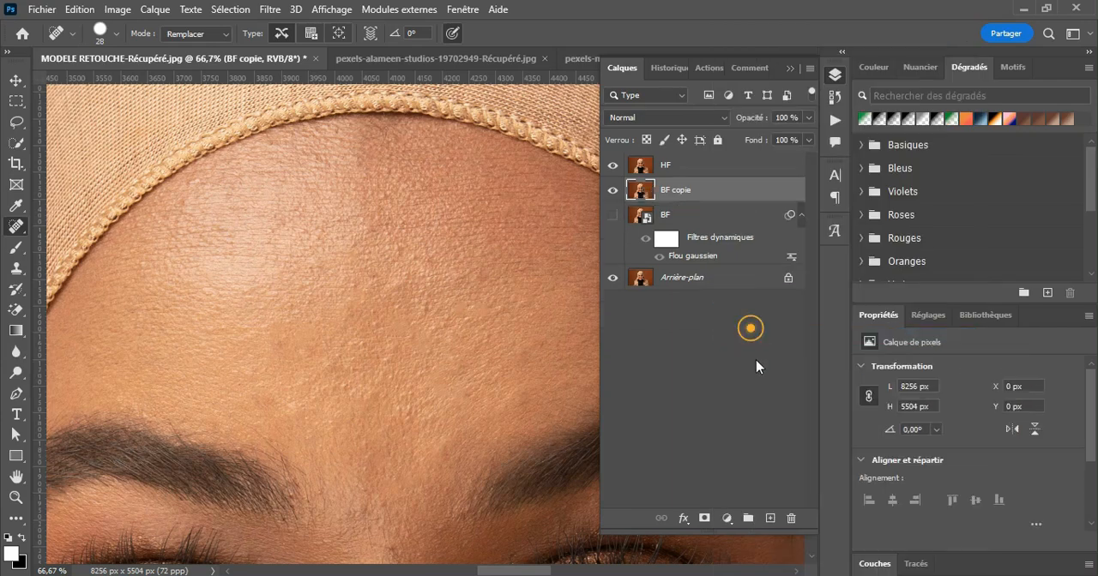
Step: Set up Apply Image on the HF layer with BF copie as the source layer and Soustraction as the operation
click(672, 171)
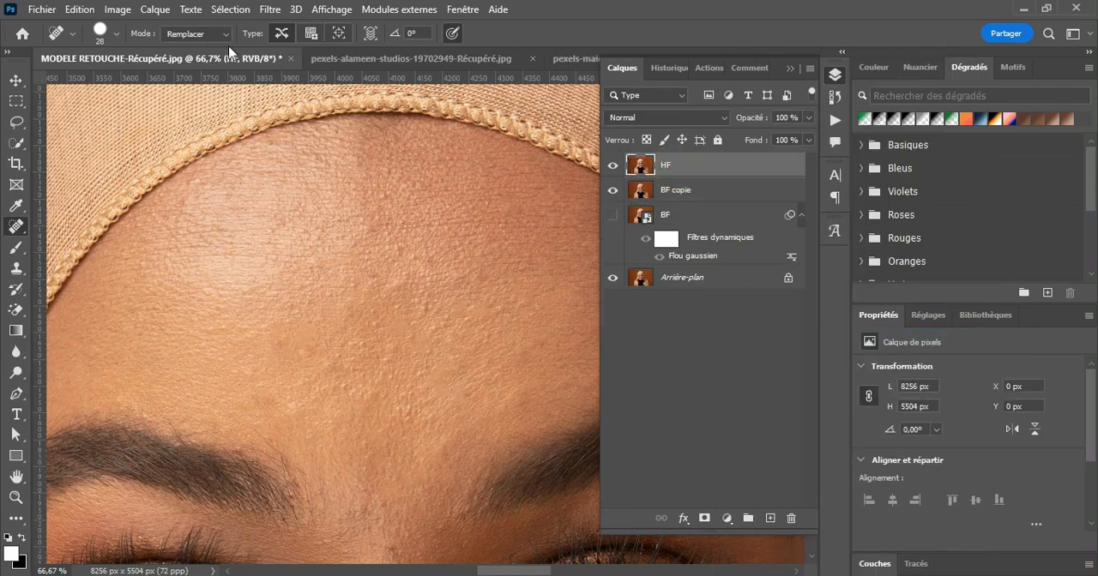
click(120, 10)
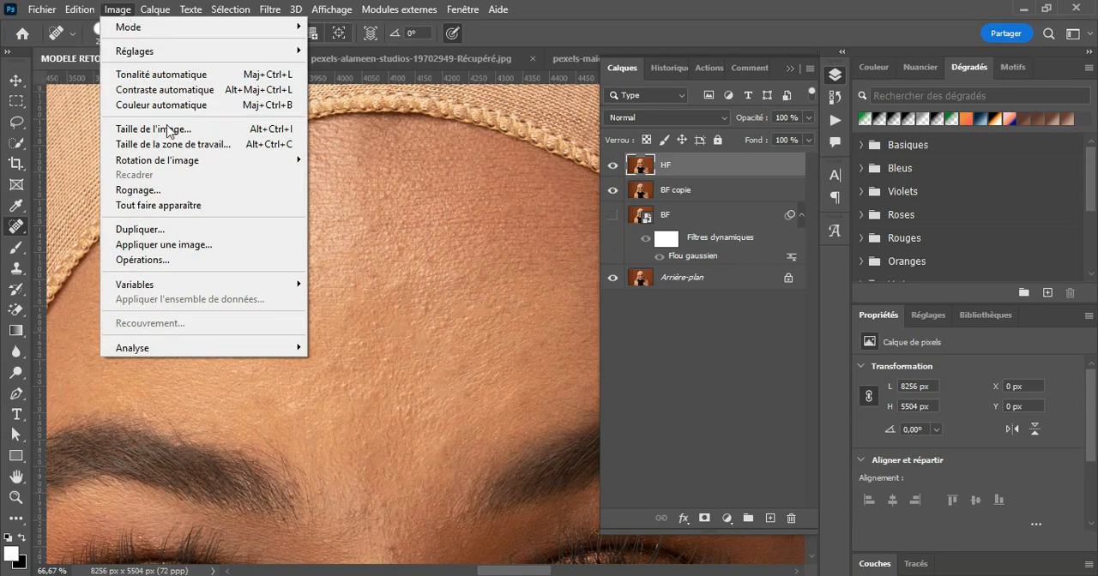
click(186, 245)
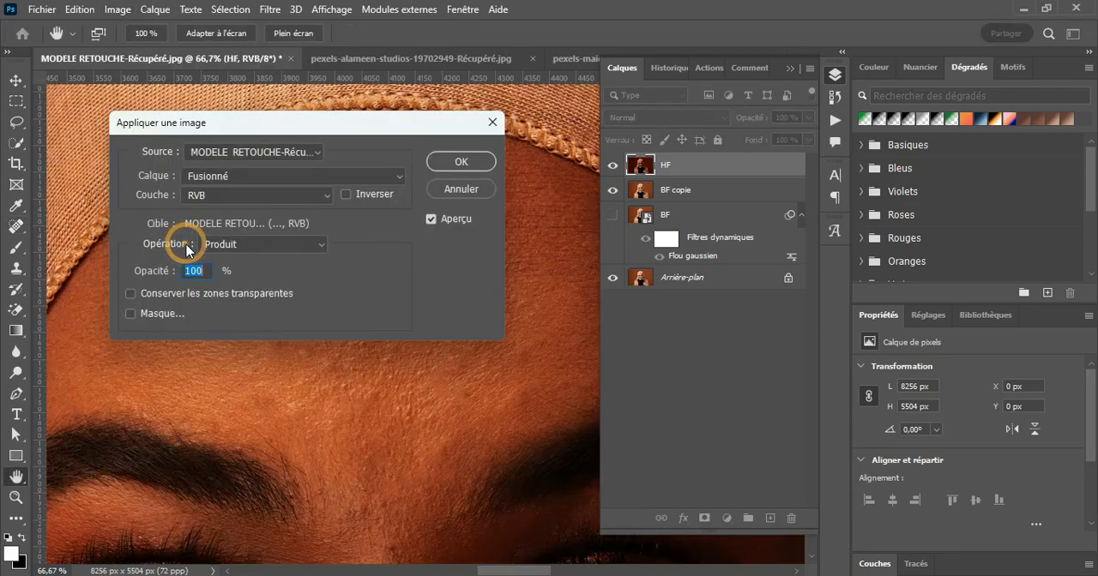
drag(197, 122, 630, 79)
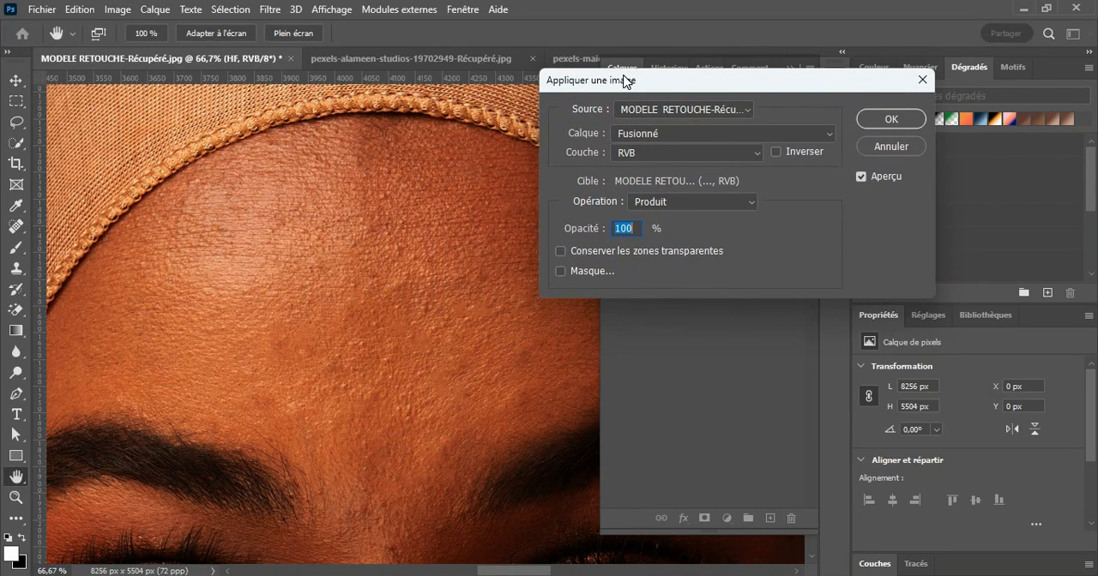
click(756, 138)
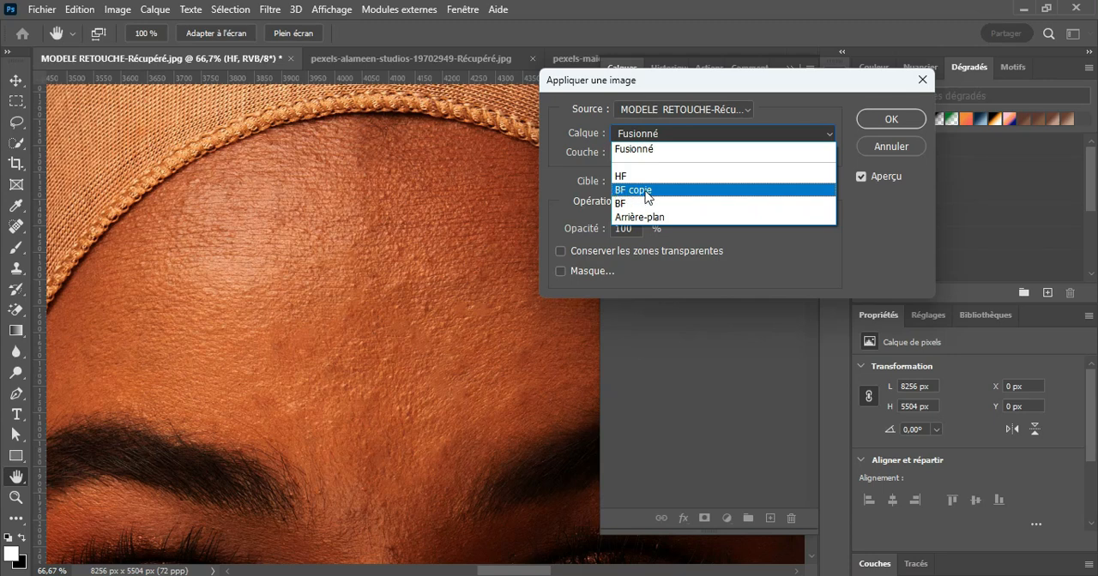
click(638, 190)
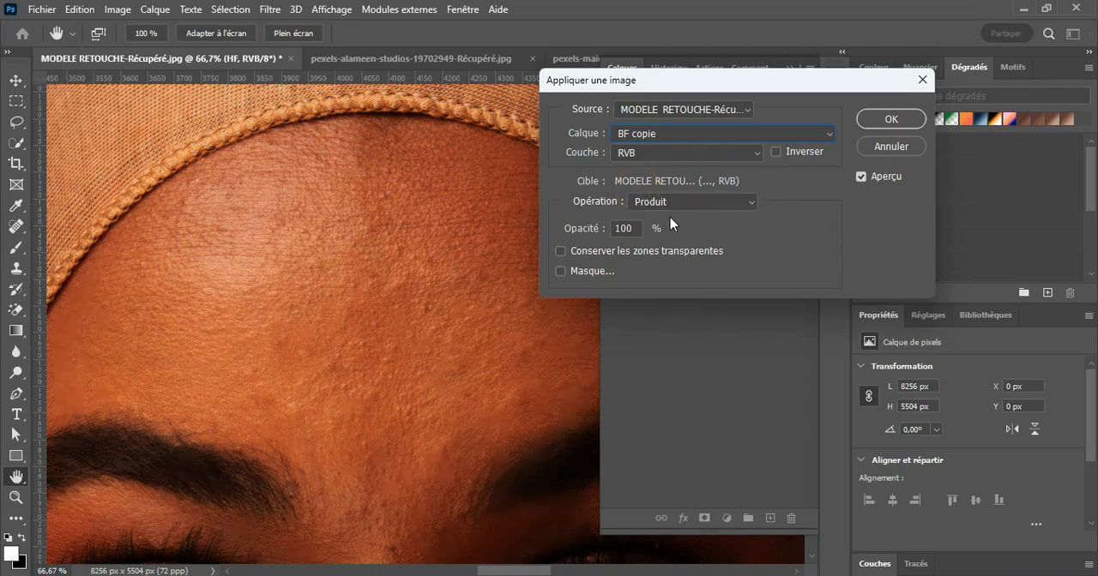
click(712, 208)
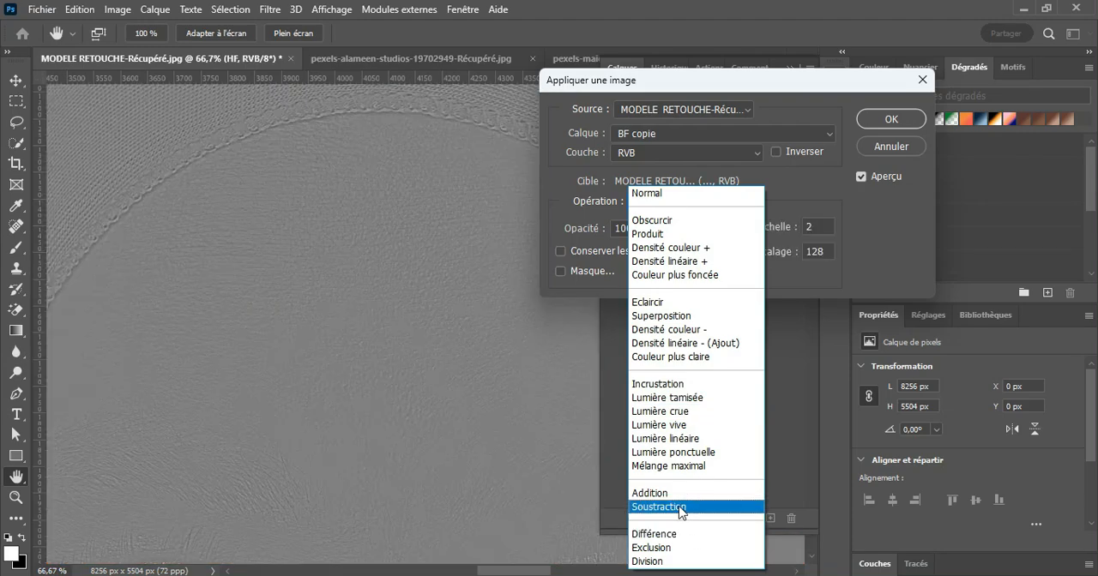
click(680, 507)
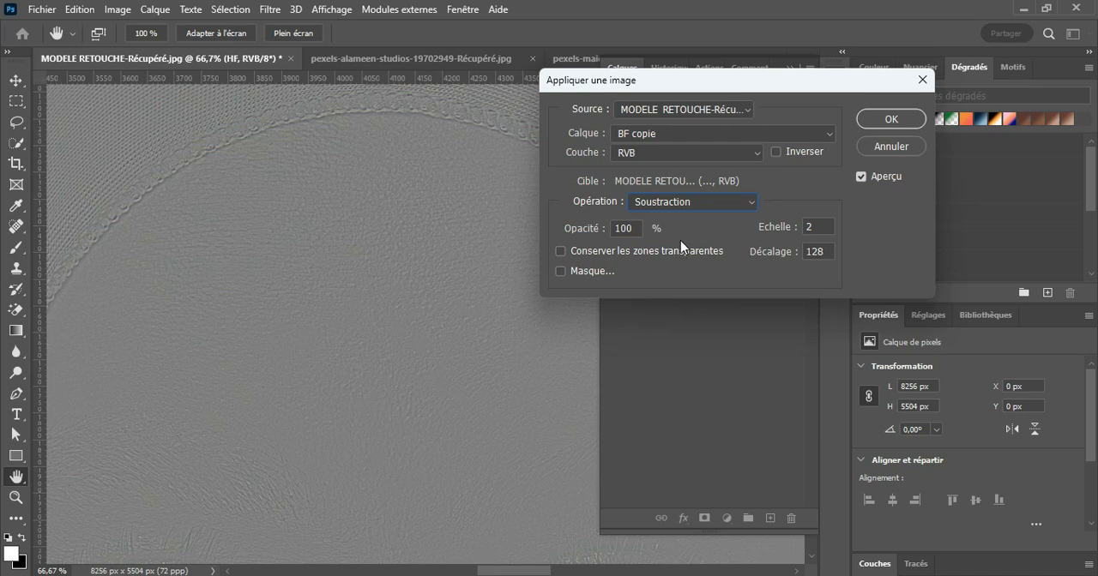
Step: Compare the Apply Image preview over the forehead and eyes, alternating the source layer between BF and BF copie
click(671, 136)
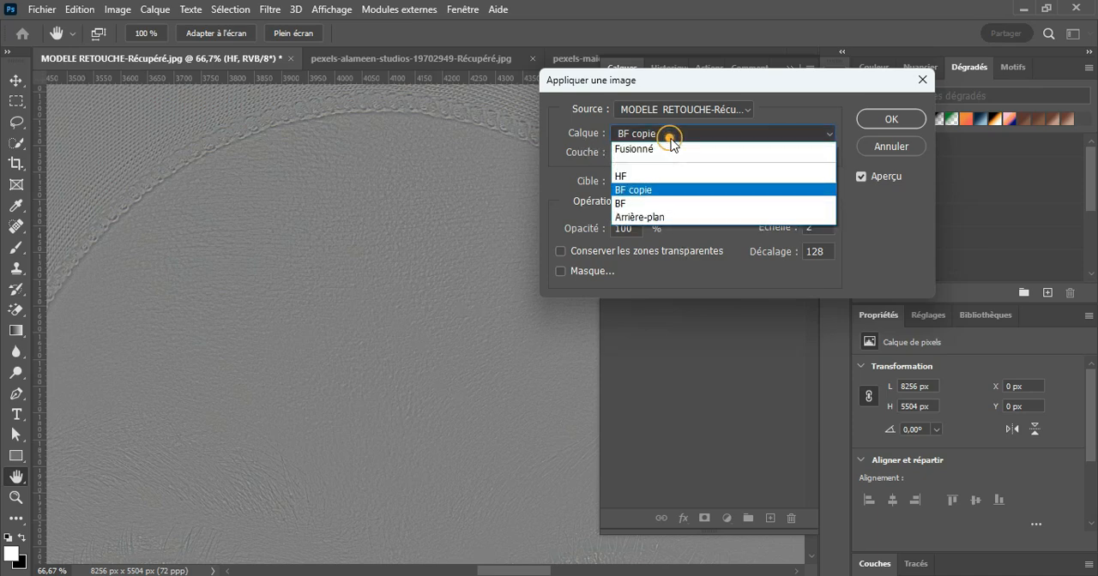
click(656, 206)
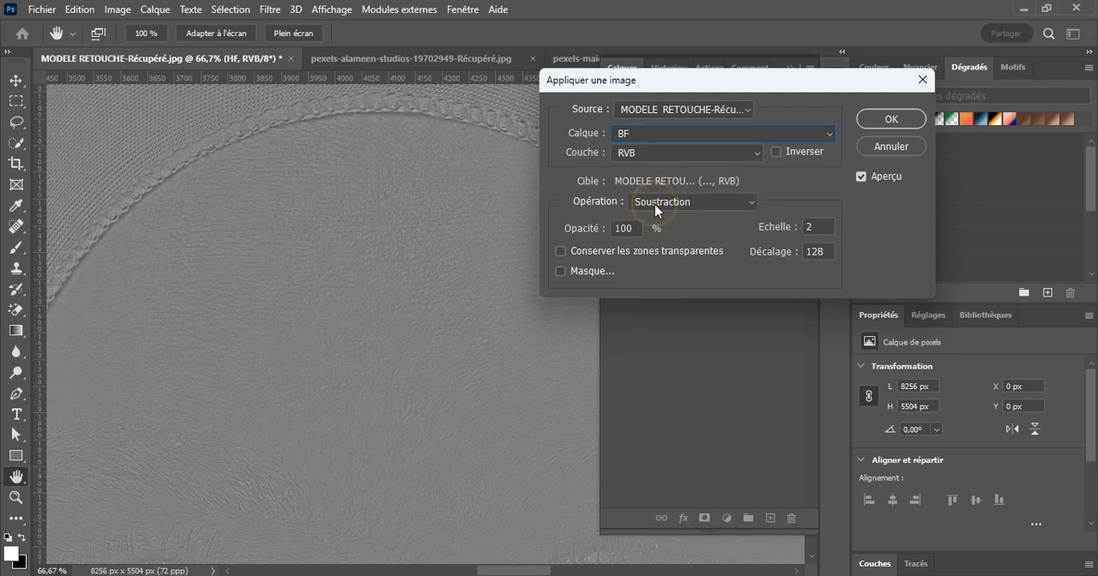
scroll(388, 336, down, 5)
drag(404, 466, 444, 233)
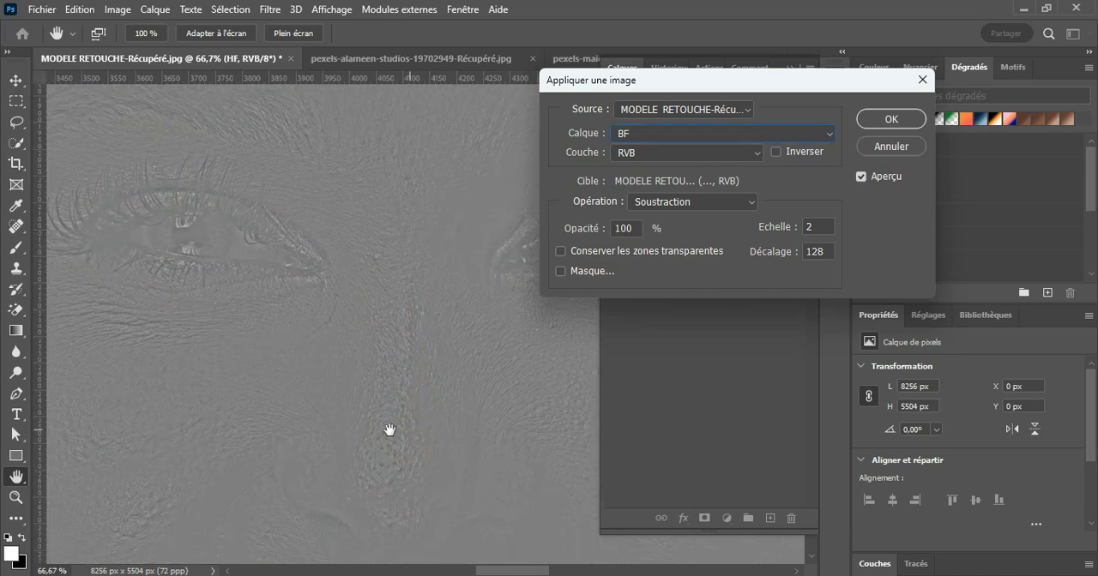
drag(418, 197, 408, 384)
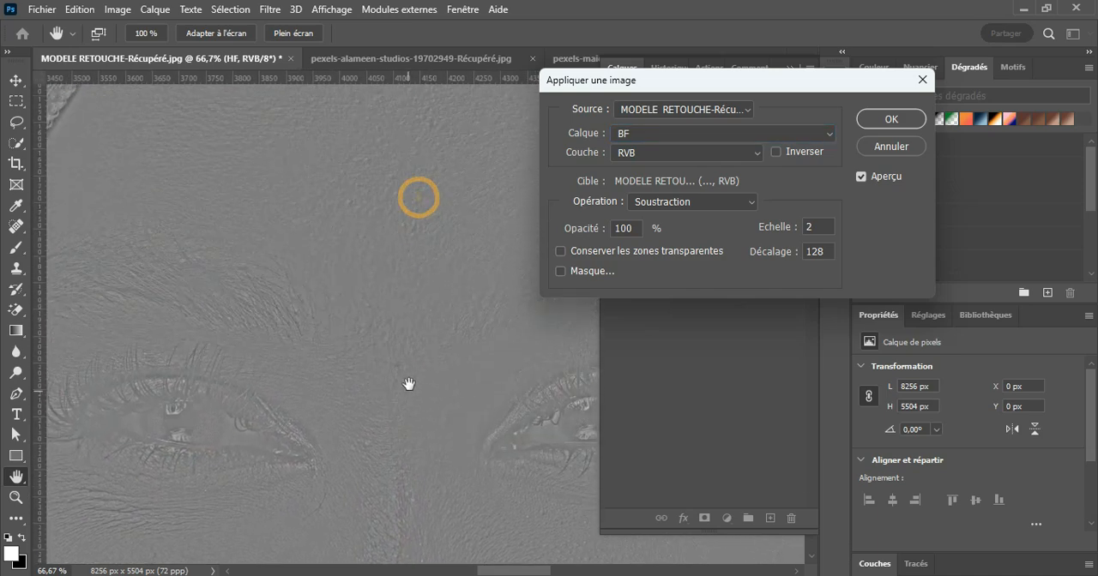
click(694, 140)
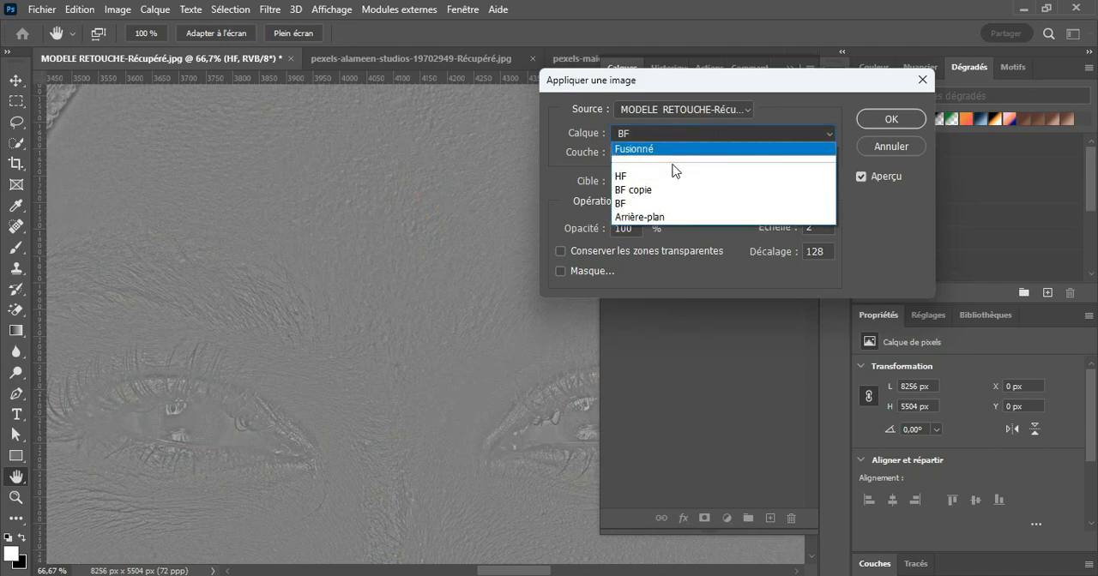
click(652, 190)
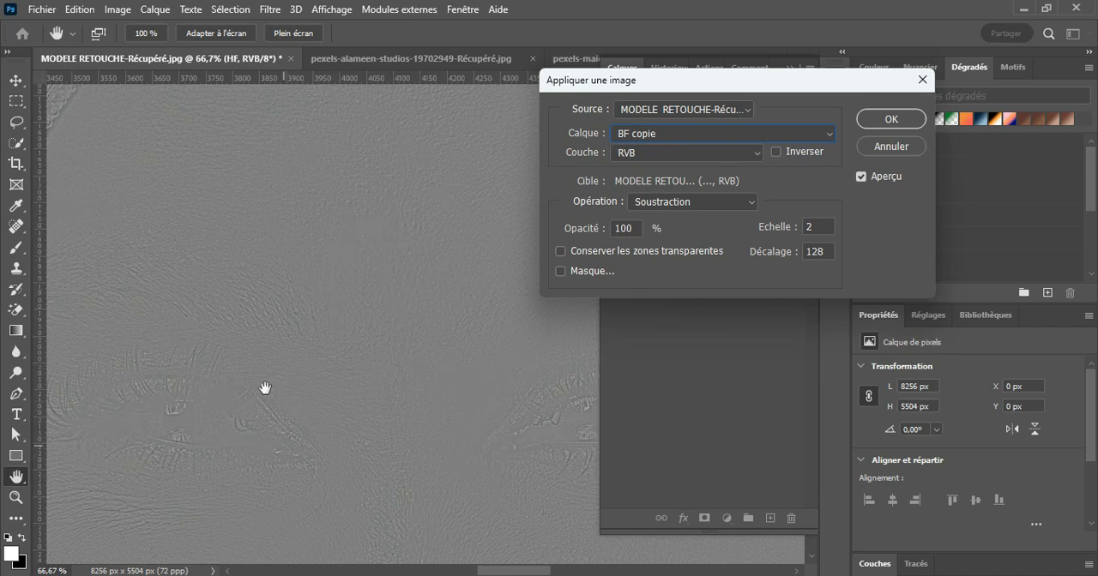
drag(413, 210, 409, 315)
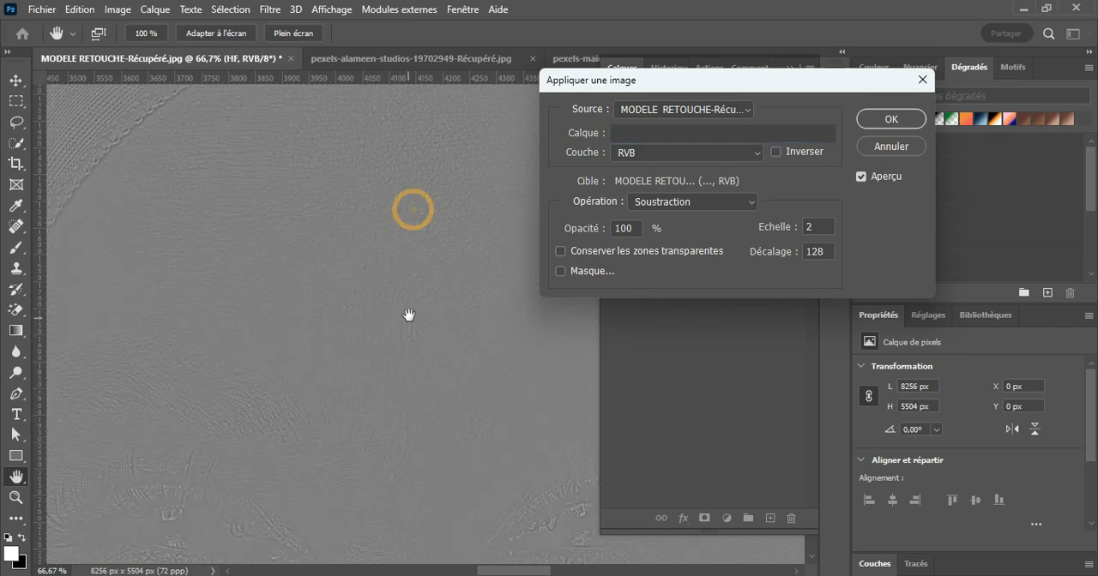
drag(427, 378, 439, 229)
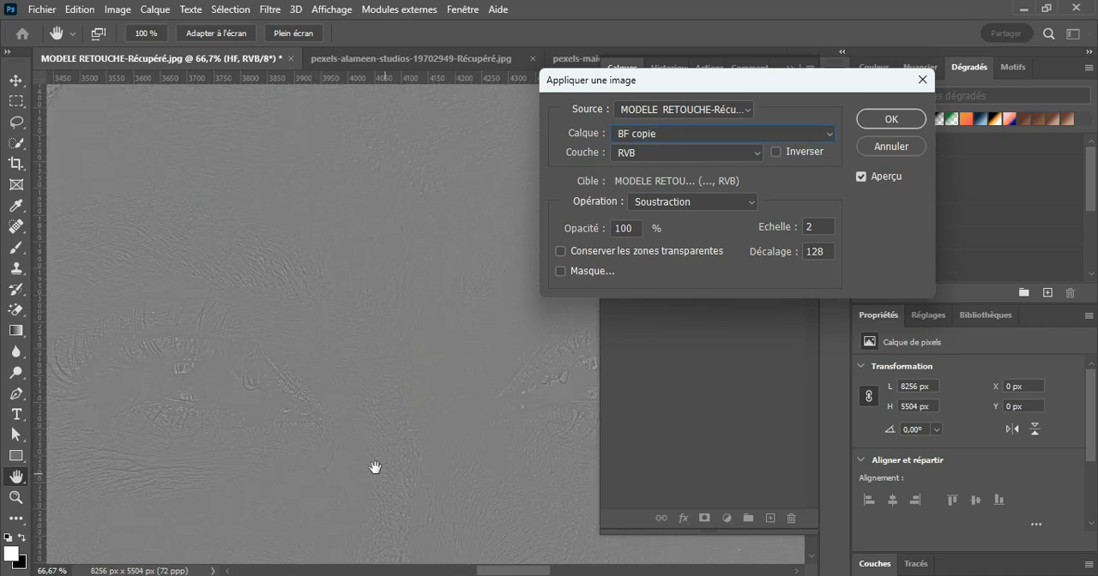
click(690, 134)
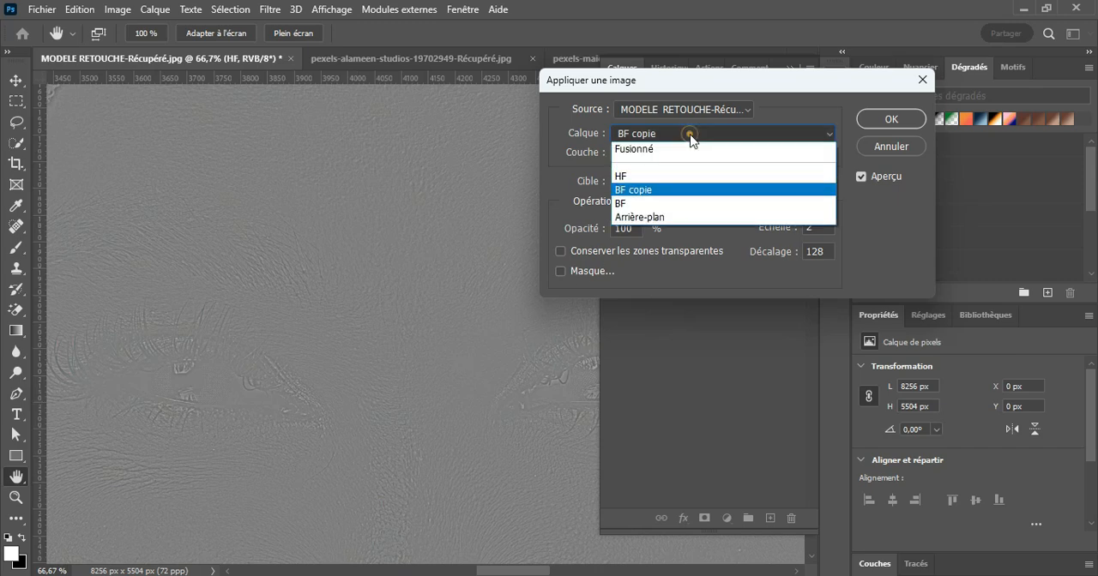
click(635, 205)
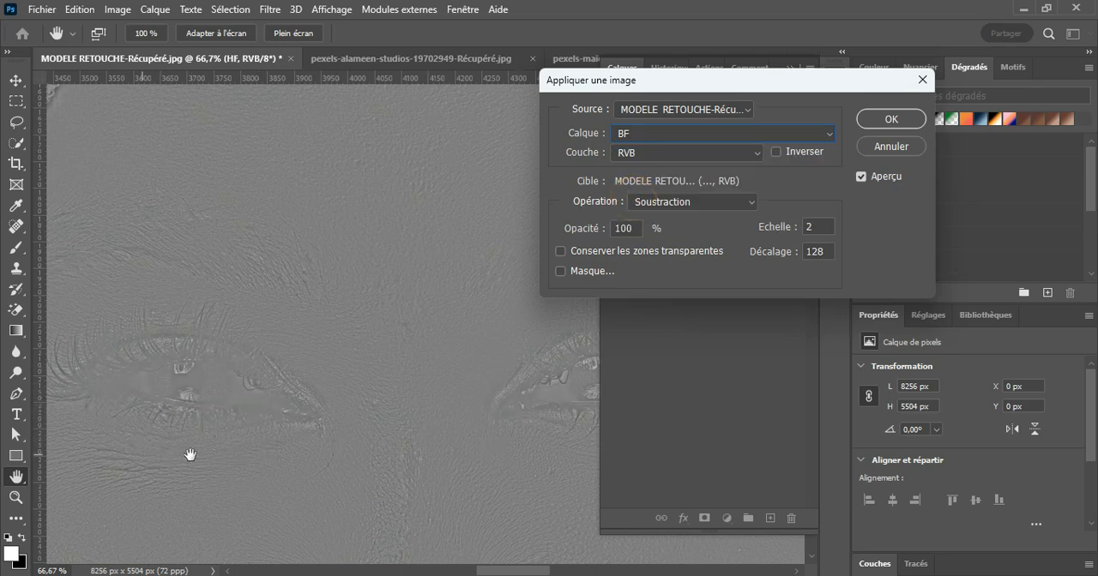
drag(382, 191, 343, 374)
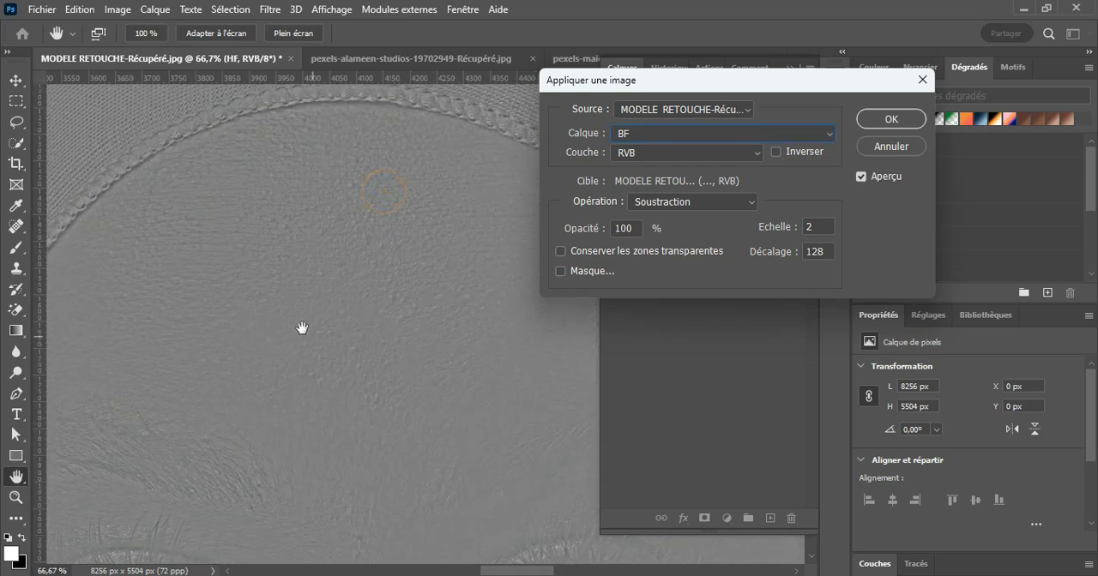
drag(368, 317, 382, 275)
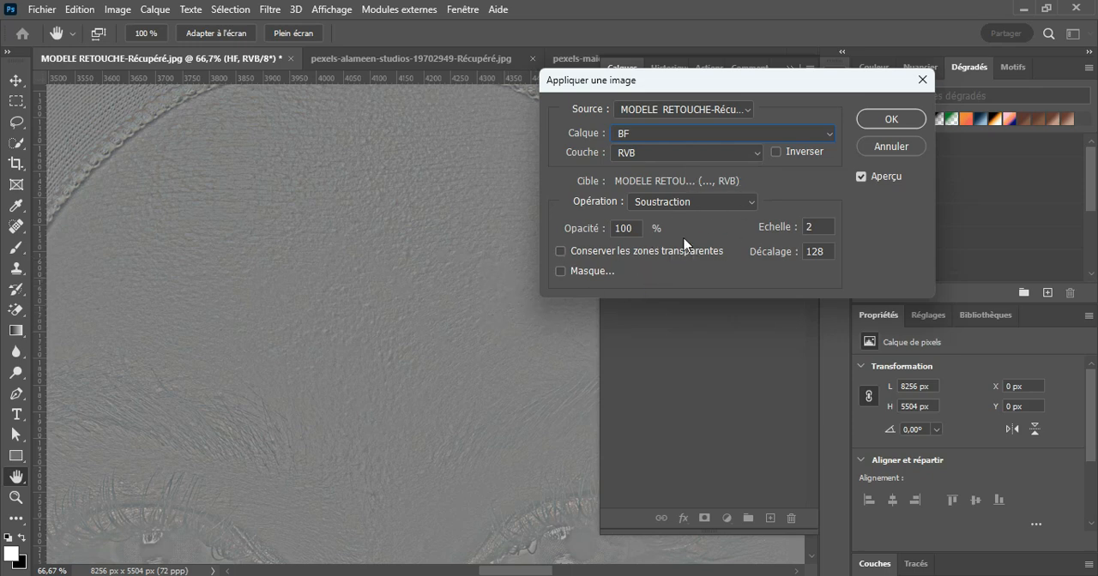
Step: Apply the image with BF copie as the source layer and set the HF layer's blend mode to Lumière linéaire
click(693, 133)
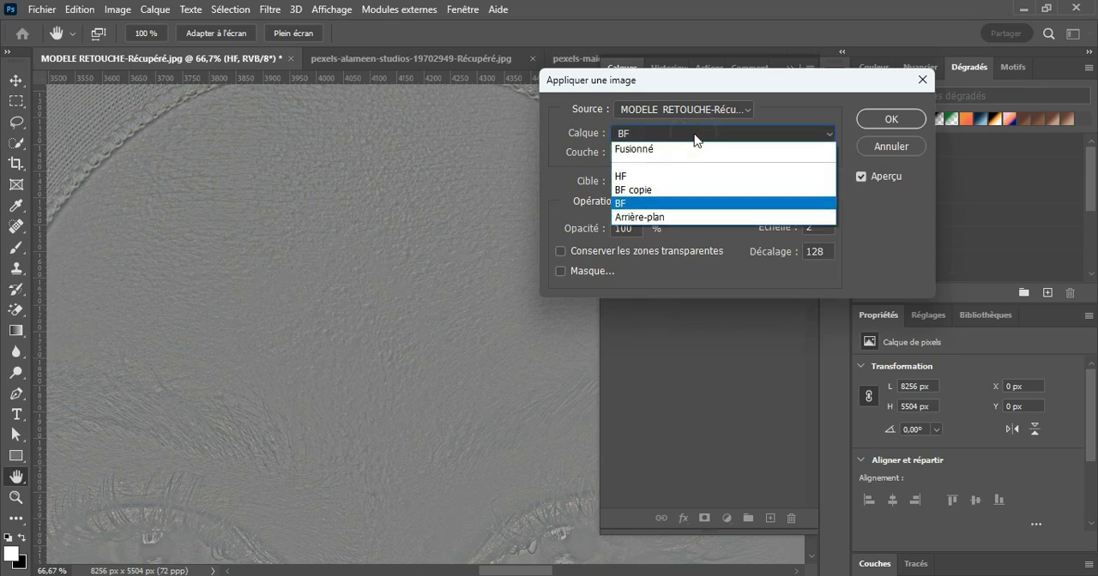
click(637, 190)
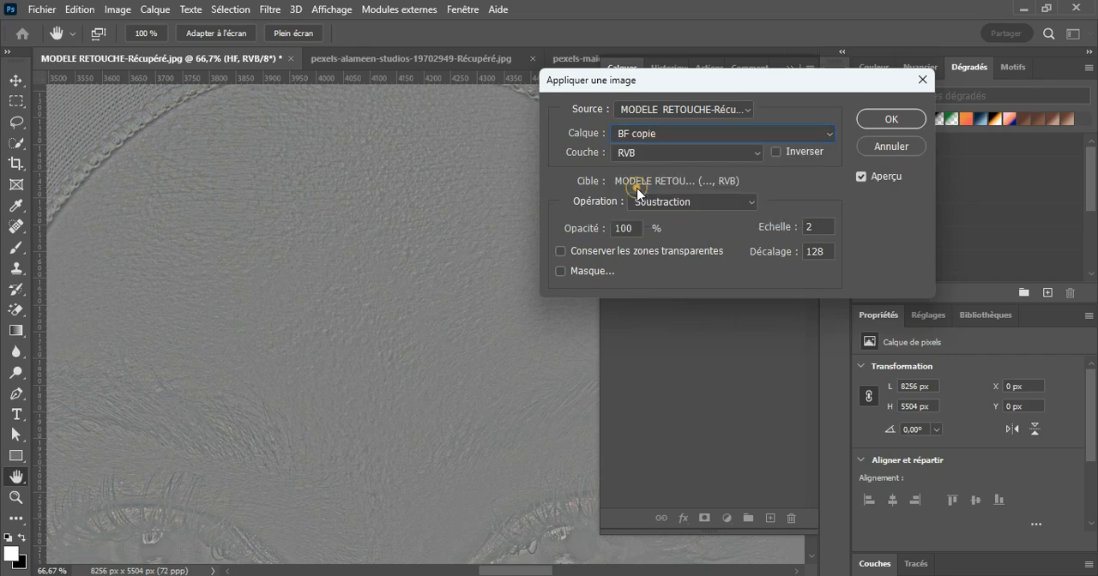
click(892, 120)
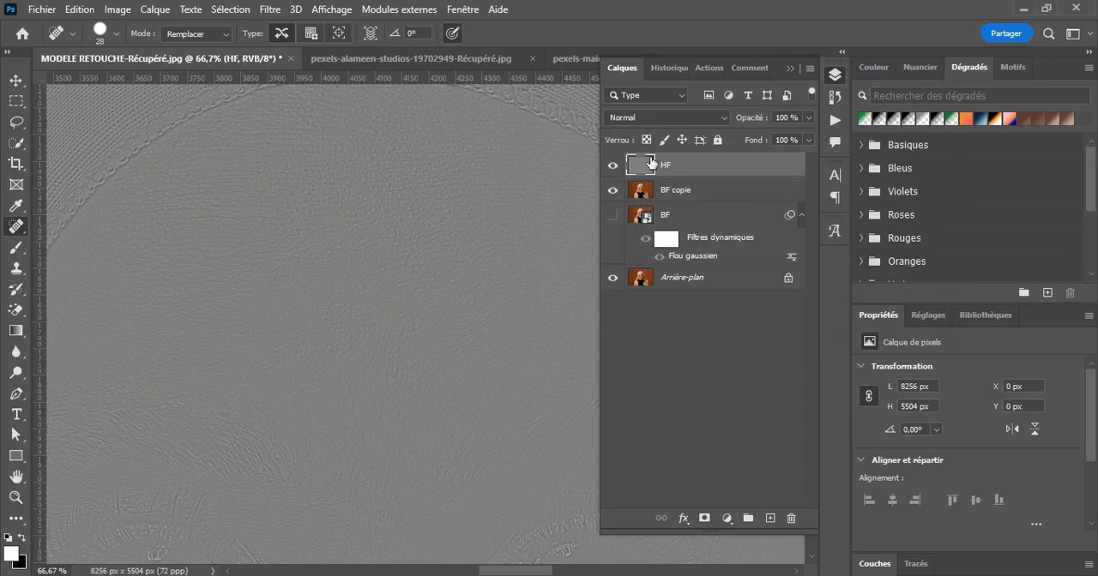
click(667, 117)
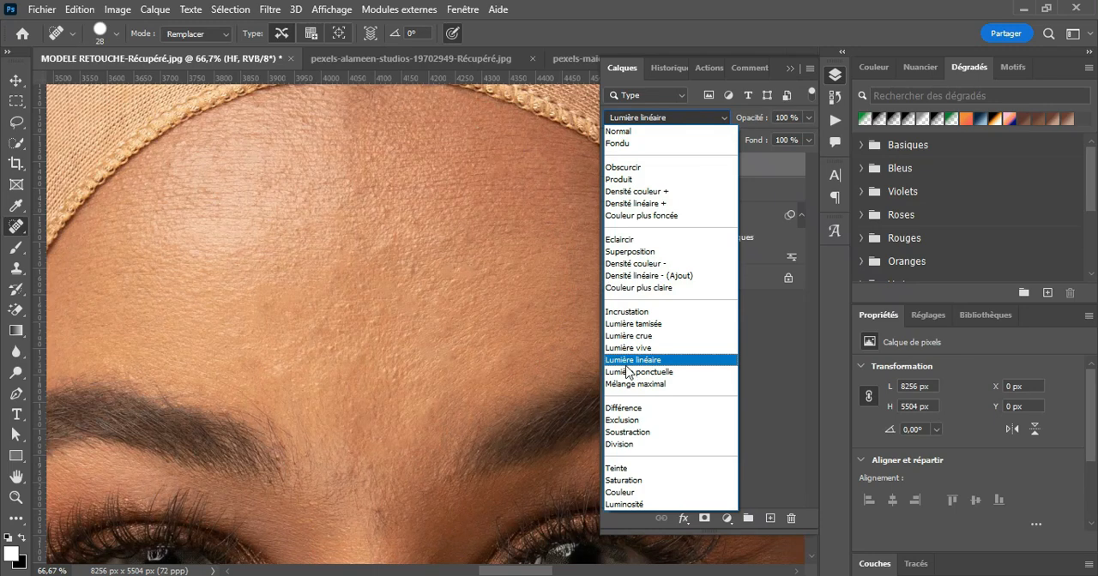
click(644, 360)
Step: Select the BF copie layer, activate the Mixer Brush tool and clean the brush
click(700, 192)
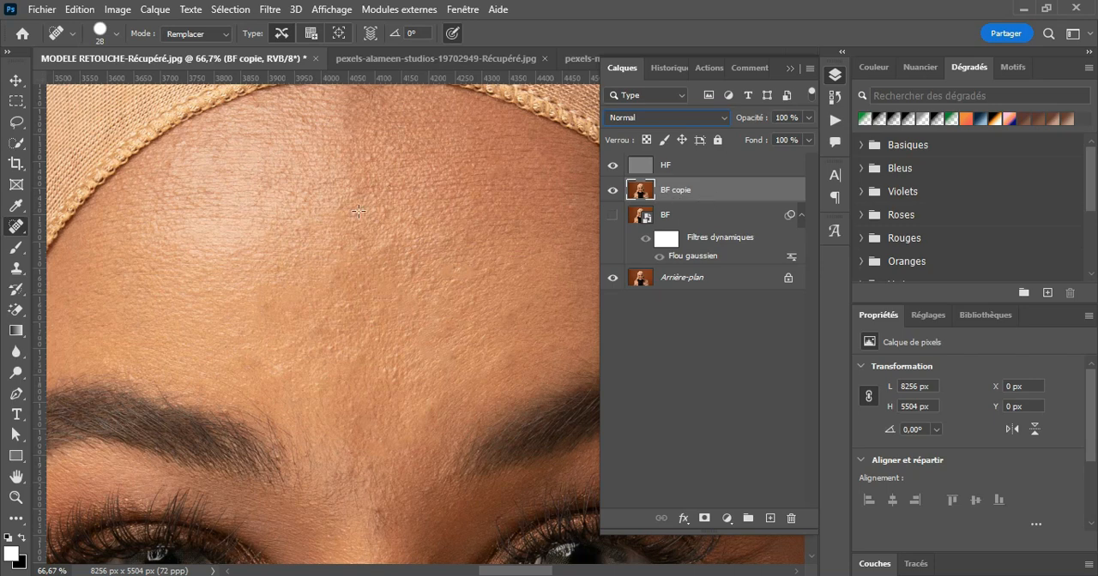
click(17, 249)
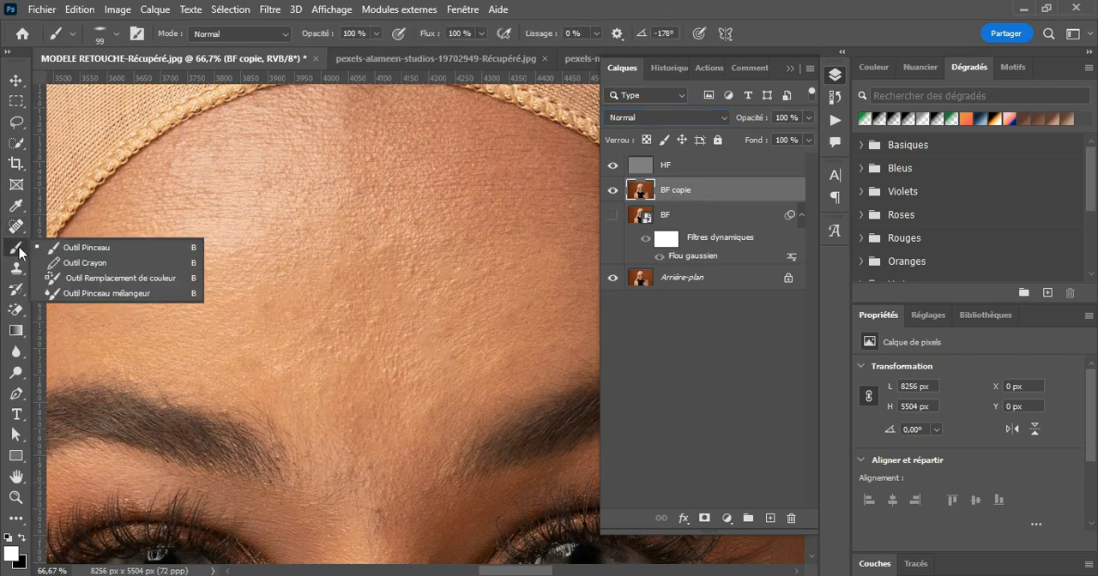
click(101, 292)
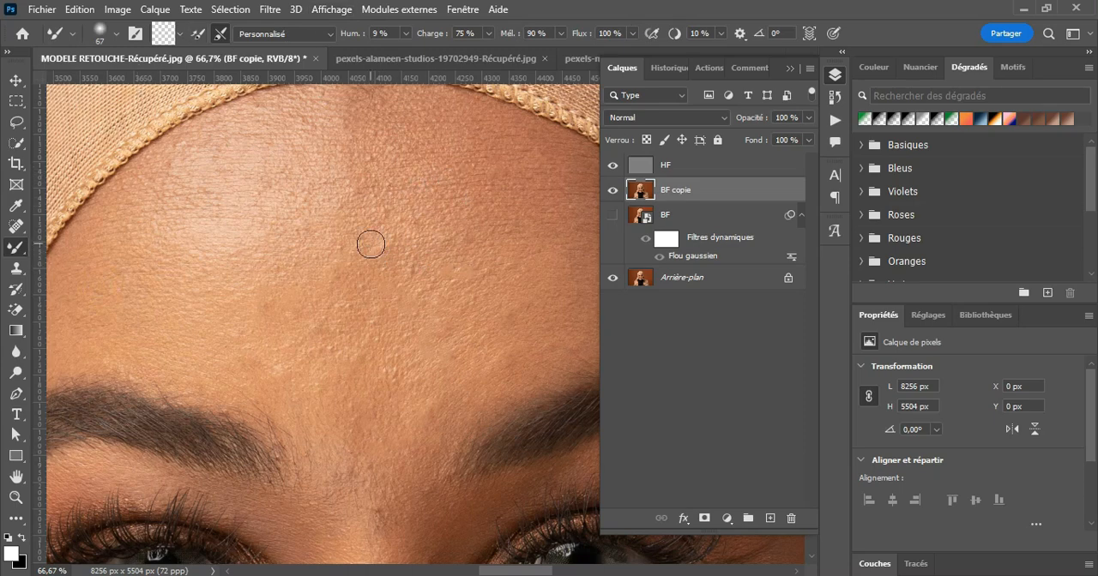
click(180, 33)
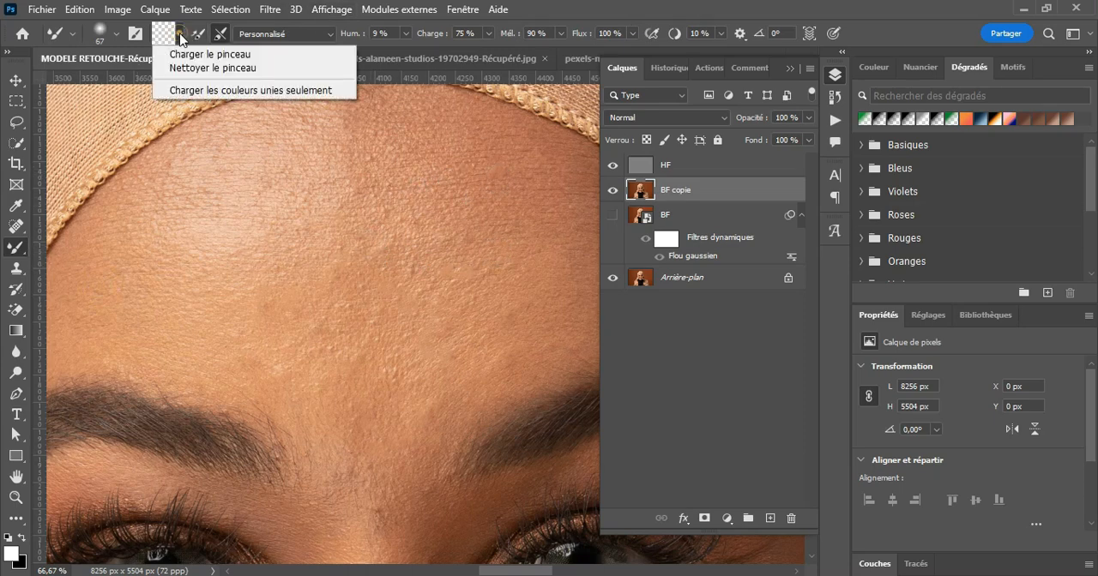
click(238, 69)
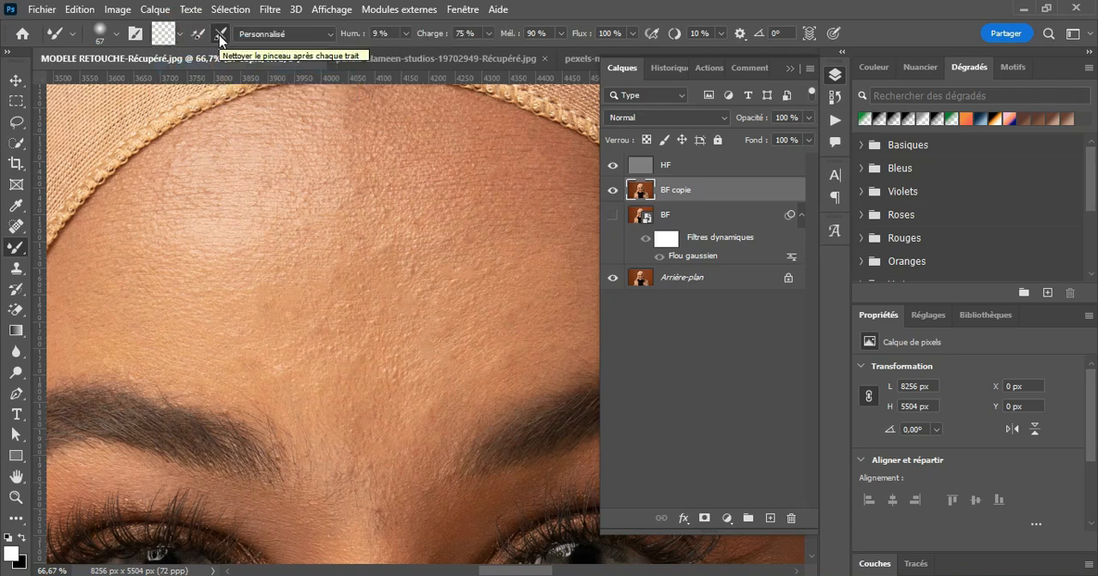
Step: Review the Mixer Brush's clean-after-each-stroke option and its wetness, load, mix, smoothing and angle settings, and collapse the layer list
click(221, 36)
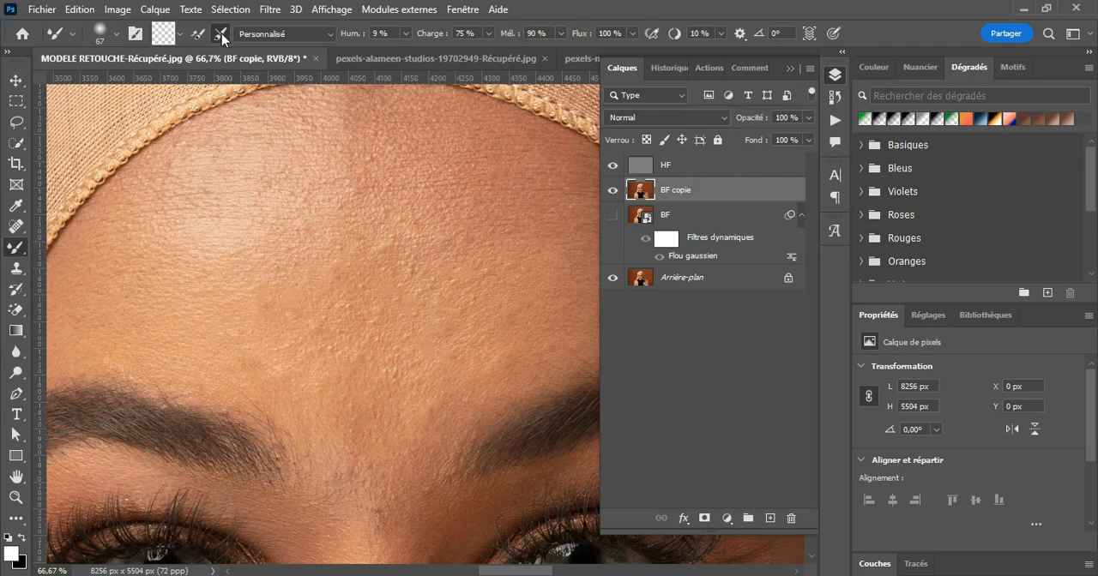
click(221, 34)
click(221, 34)
click(392, 32)
click(477, 32)
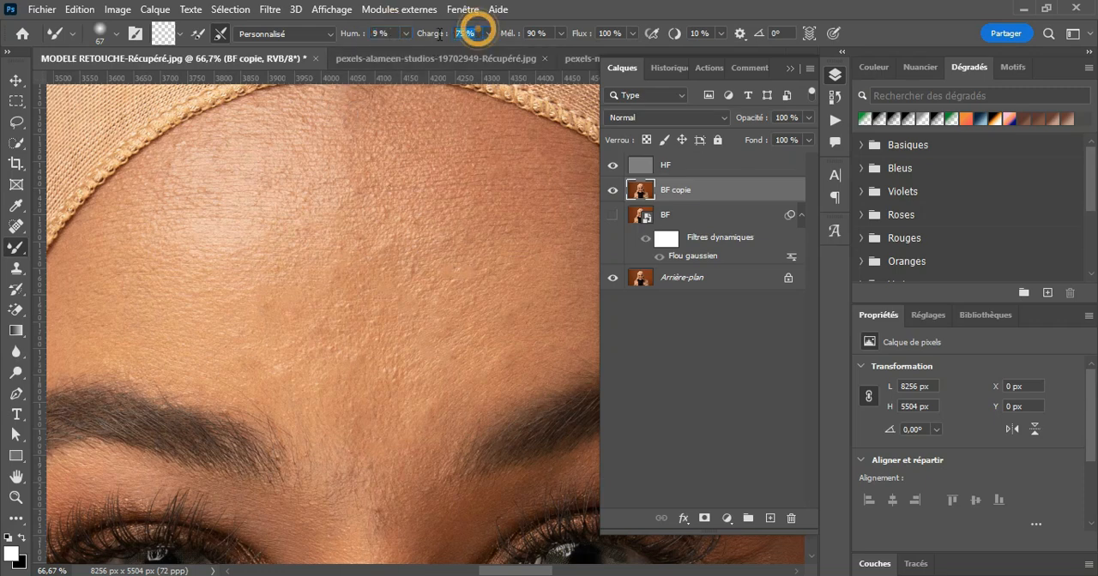
click(549, 33)
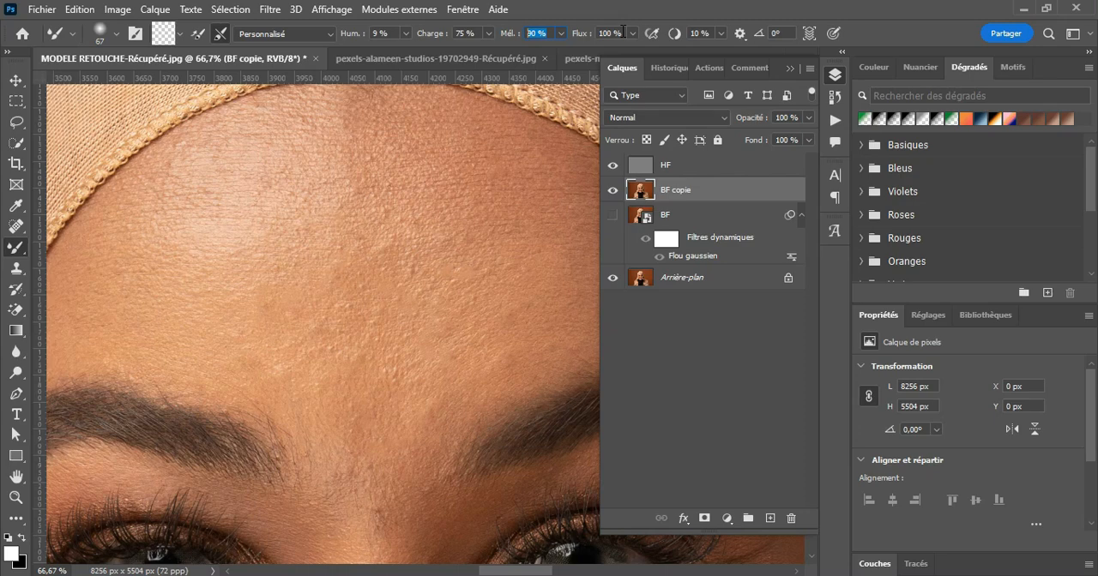
click(712, 32)
click(786, 32)
click(789, 68)
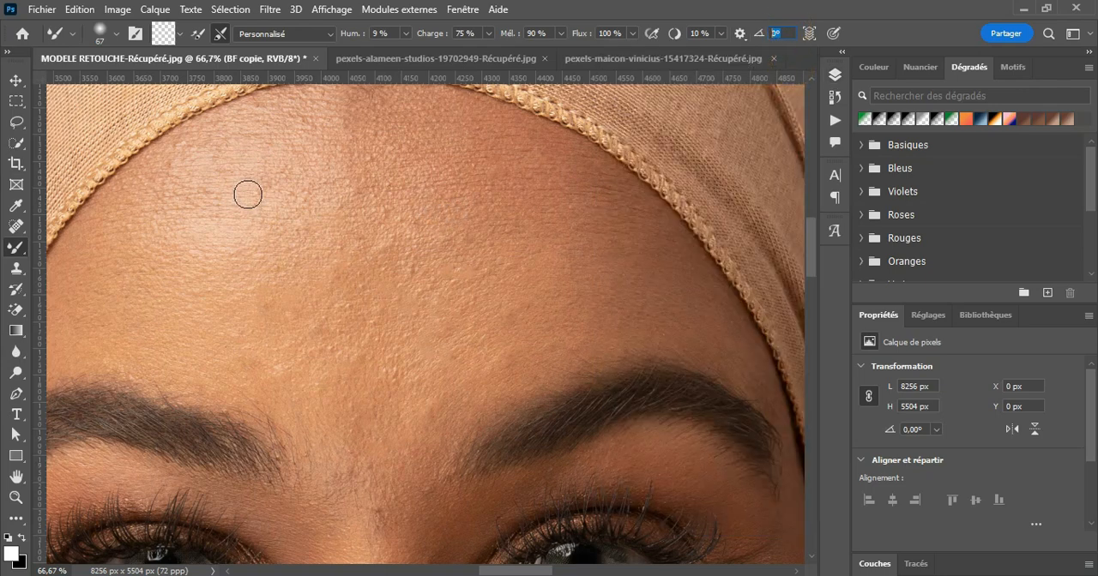
Step: Choose the Arrondi flou tip for the Mixer Brush, with 0% hardness and a size of 193 px
click(108, 34)
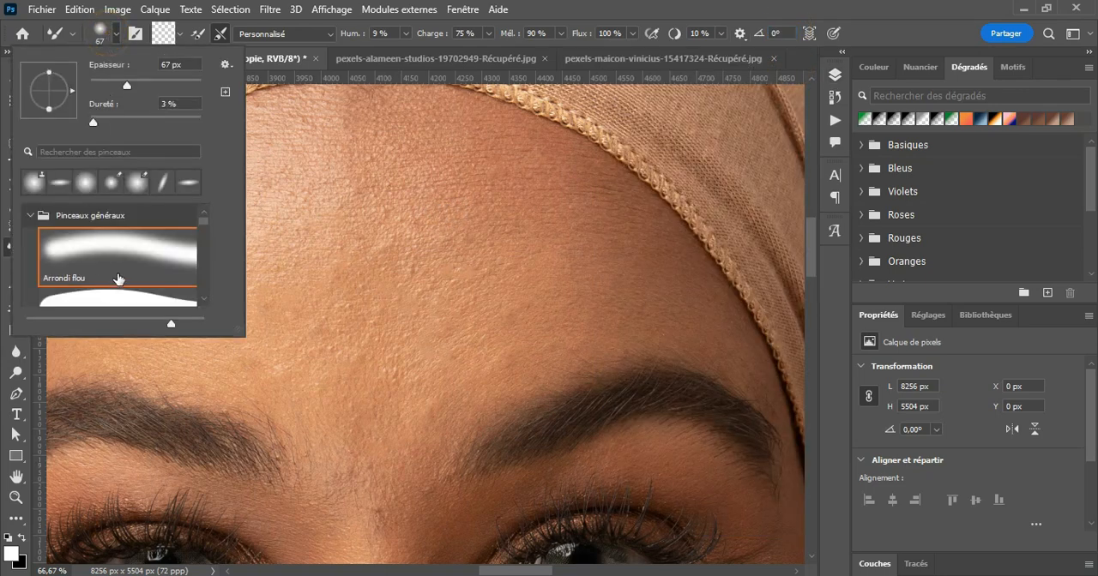
click(112, 252)
click(91, 123)
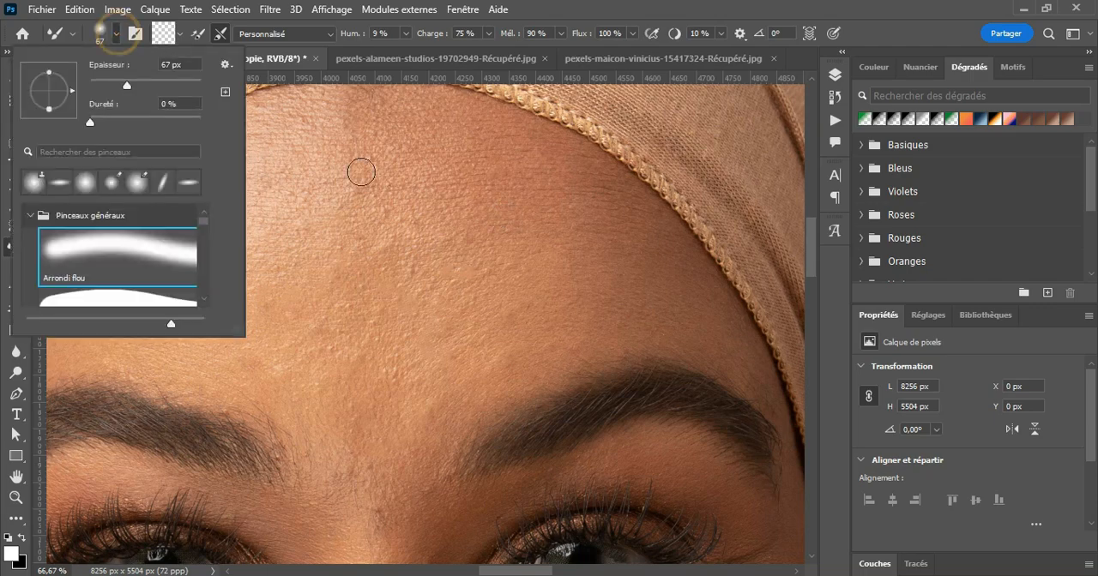
click(168, 86)
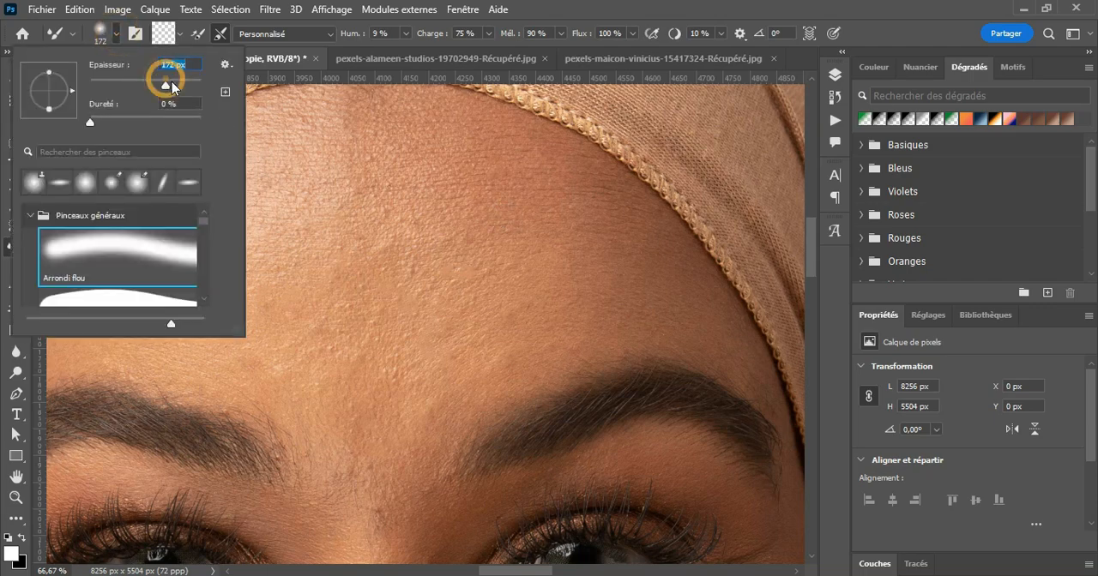
click(129, 30)
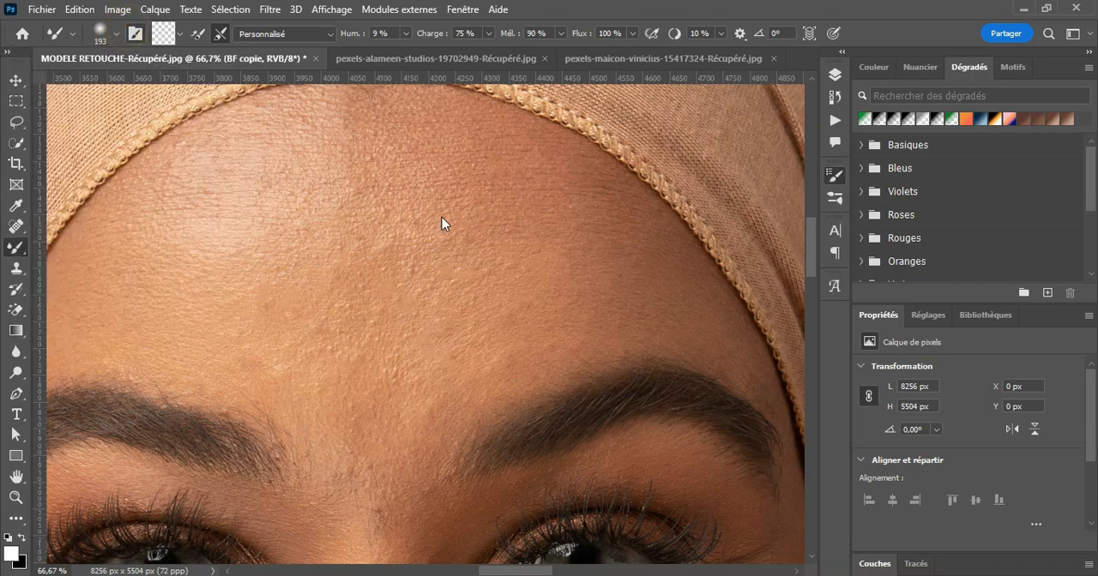
Step: Blend the bright highlight on the forehead with short Mixer Brush strokes on the BF copie layer
click(790, 151)
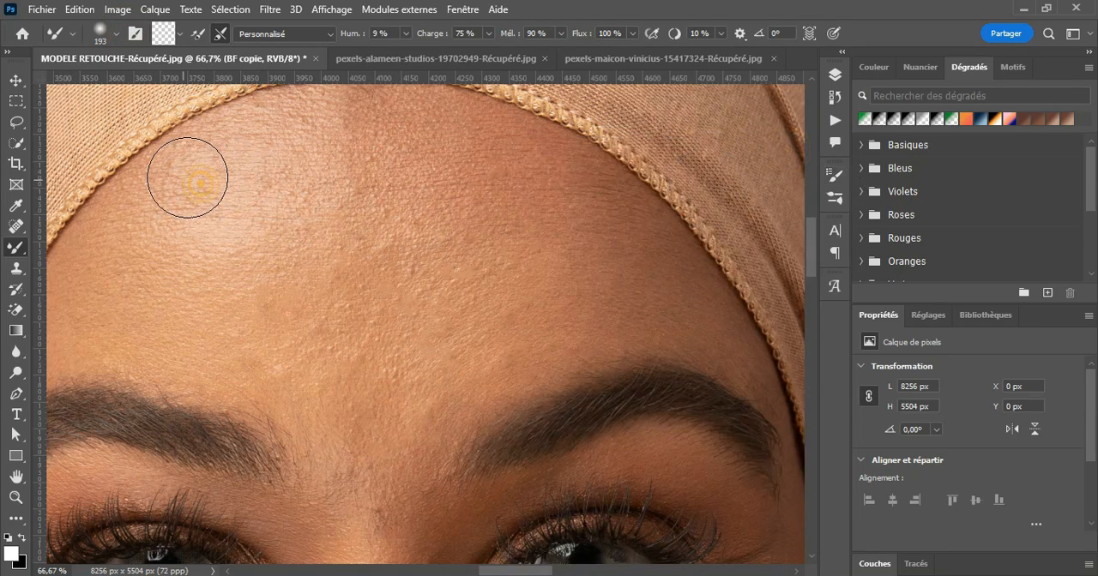
mouse_move(182, 176)
mouse_down()
mouse_move(183, 208)
mouse_move(219, 203)
mouse_move(166, 215)
mouse_move(168, 193)
mouse_move(198, 171)
mouse_move(174, 178)
mouse_move(250, 143)
mouse_up()
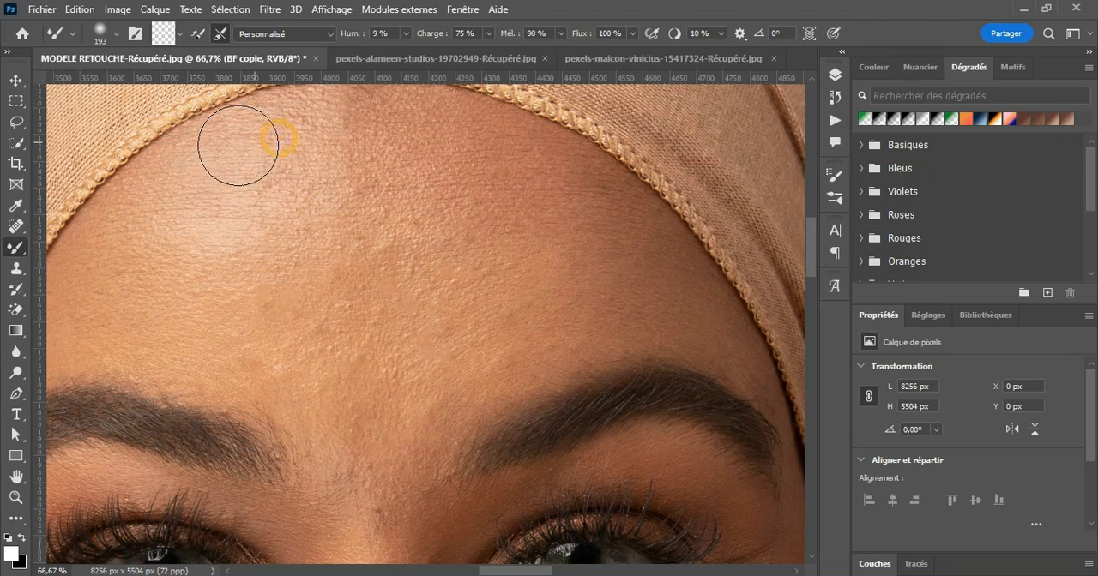
mouse_move(210, 230)
mouse_down()
mouse_move(297, 172)
mouse_move(306, 177)
mouse_move(270, 192)
mouse_up()
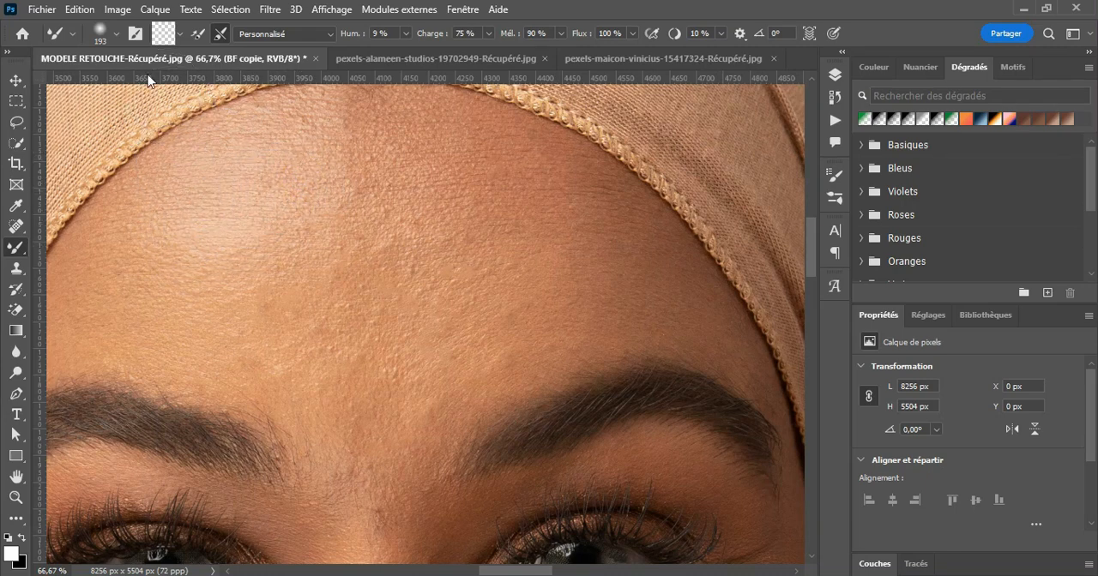
Step: Enlarge the Mixer Brush to 396 px and smooth the tonal transitions across the whole forehead
click(116, 35)
click(181, 83)
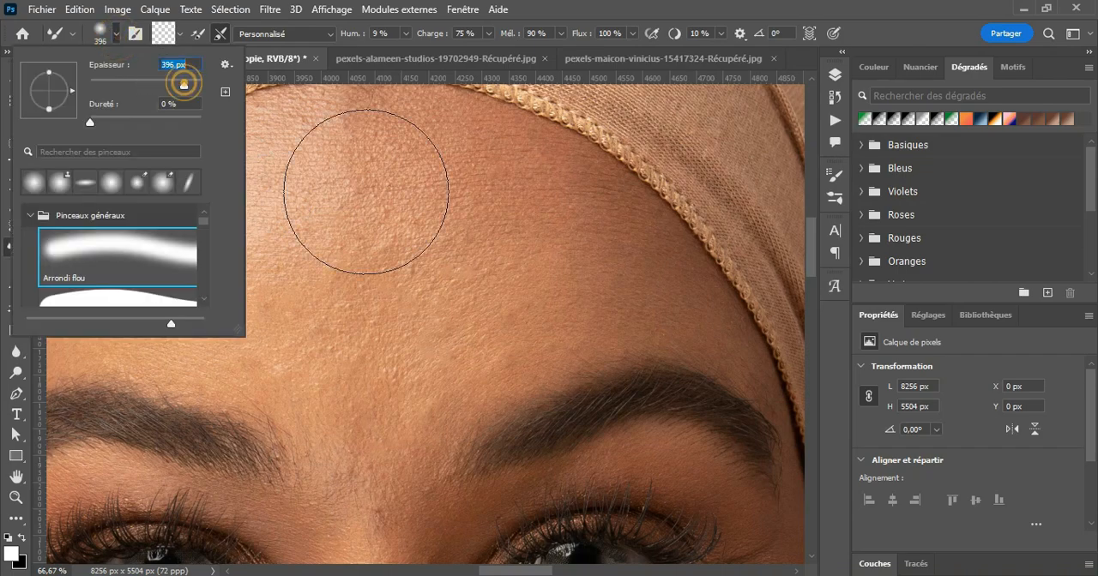
click(362, 203)
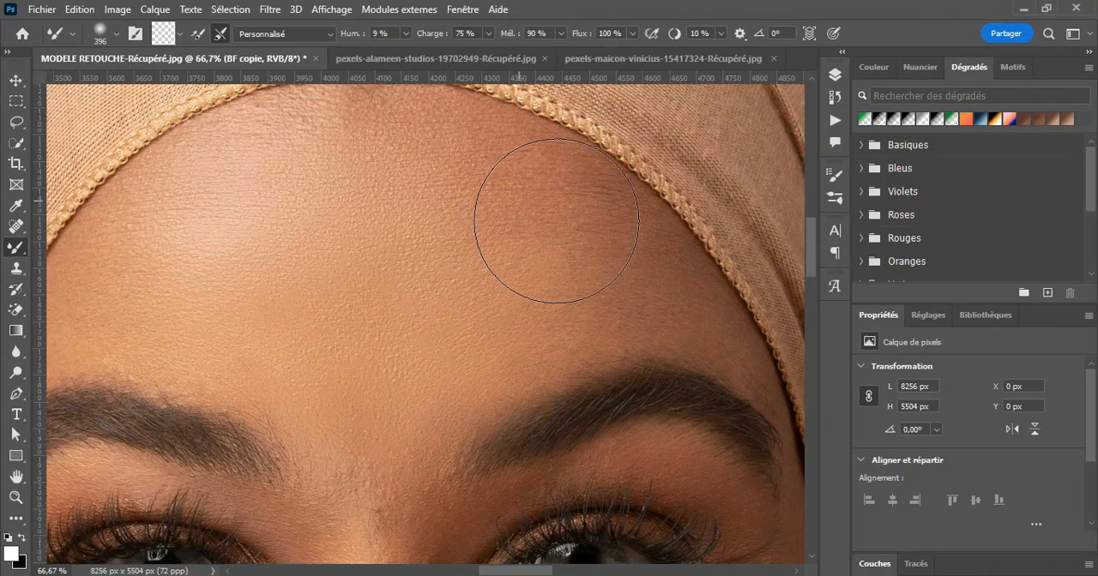
scroll(463, 195, up, 1)
mouse_move(404, 186)
mouse_down()
mouse_move(364, 181)
mouse_move(403, 189)
mouse_move(266, 209)
mouse_move(285, 206)
mouse_move(221, 267)
mouse_move(189, 282)
mouse_move(159, 266)
mouse_move(152, 278)
mouse_move(169, 275)
mouse_move(166, 284)
mouse_move(128, 317)
mouse_move(161, 277)
mouse_move(240, 218)
mouse_move(288, 207)
mouse_move(297, 193)
mouse_move(263, 207)
mouse_move(311, 198)
mouse_up()
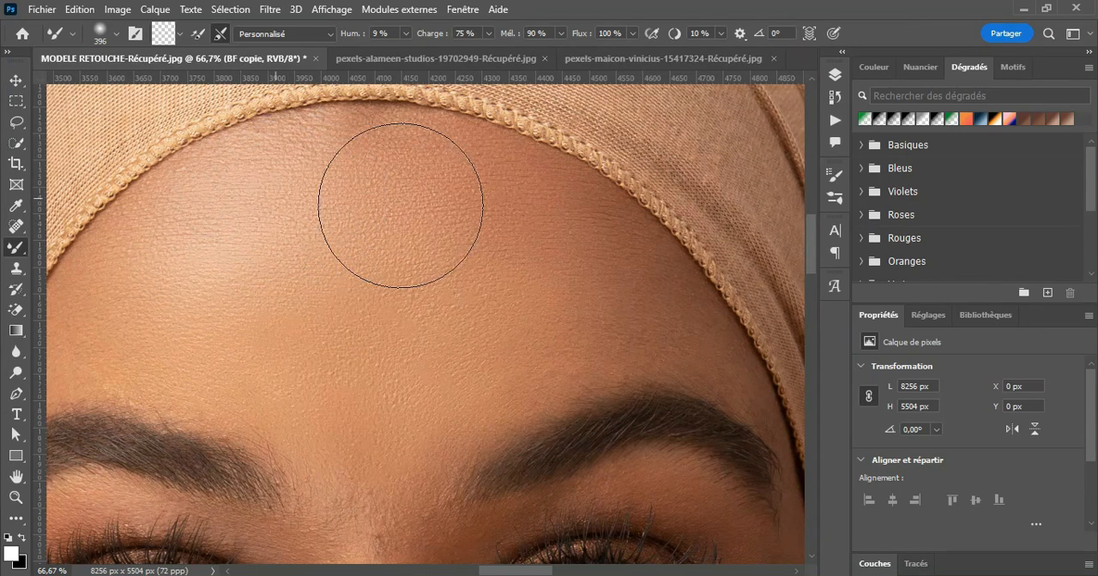
mouse_move(582, 280)
mouse_down()
mouse_move(522, 310)
mouse_move(562, 310)
mouse_move(529, 332)
mouse_move(599, 293)
mouse_move(573, 267)
mouse_move(625, 297)
mouse_move(584, 302)
mouse_up()
Step: Reduce the Mixer Brush size to 167 px for the area between the eyebrows
scroll(515, 340, down, 3)
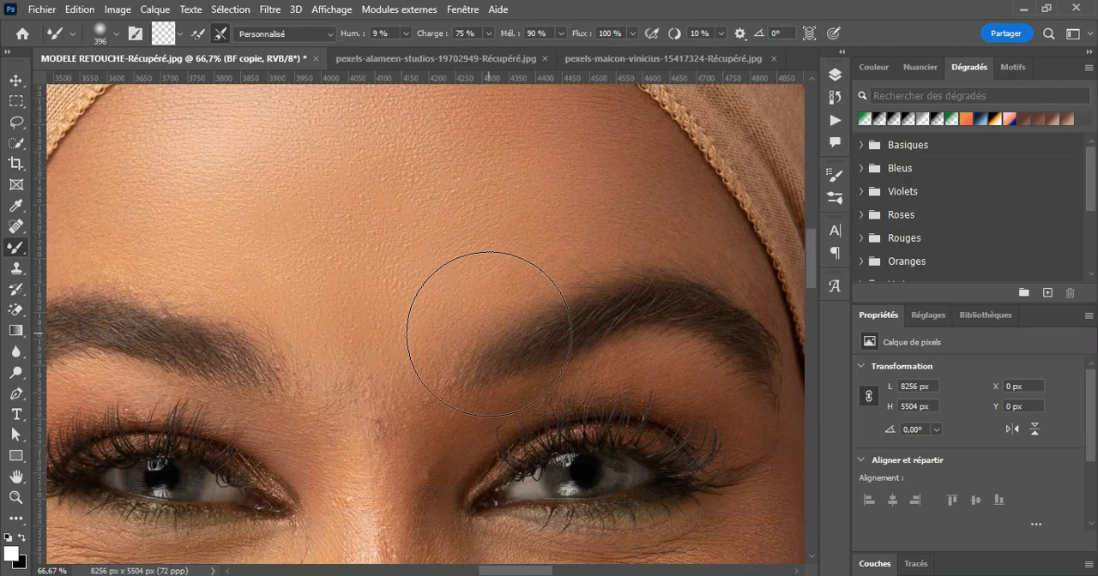
scroll(417, 275, down, 4)
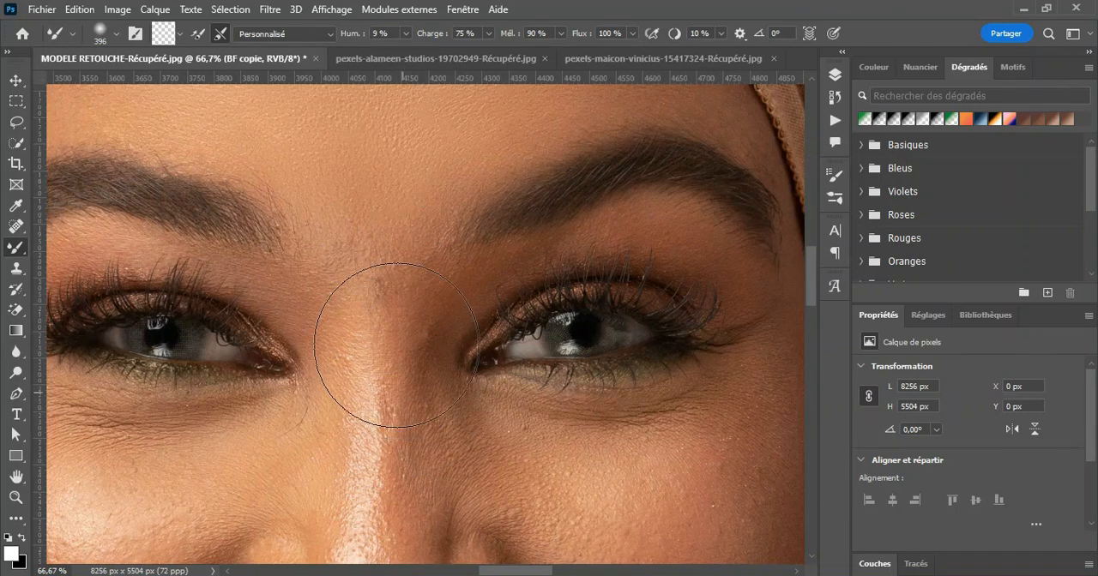
click(73, 36)
click(73, 34)
click(114, 32)
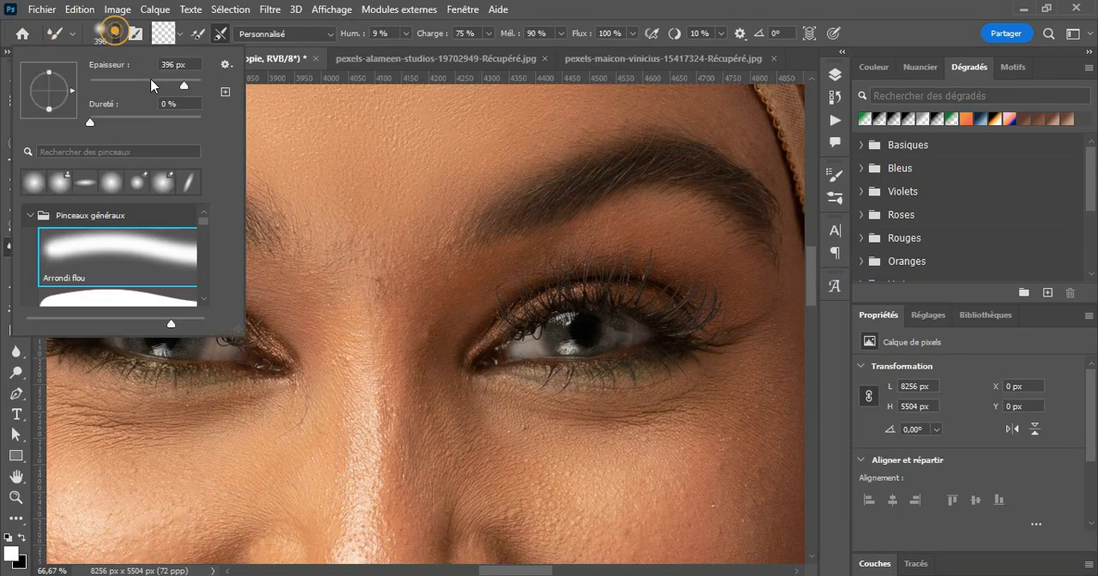
drag(184, 85, 164, 85)
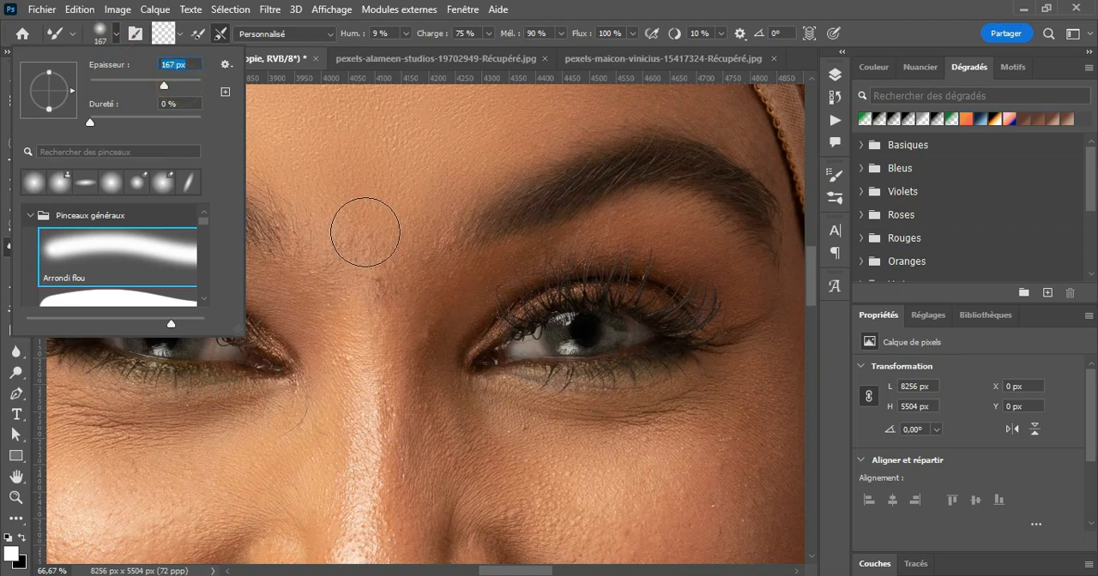
click(364, 230)
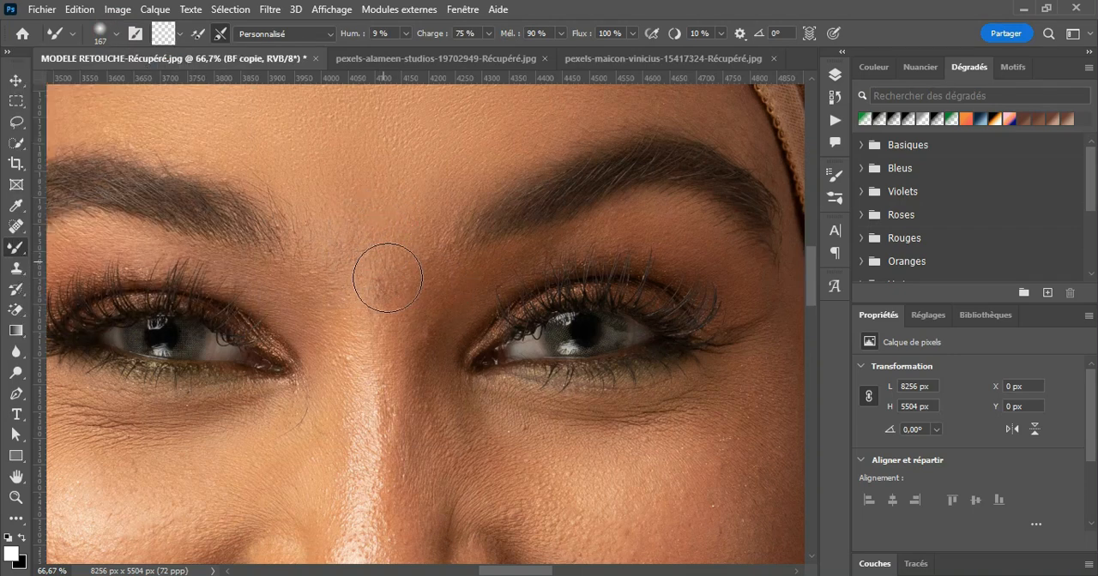
Step: Smooth the skin between the eyebrows and along both sides of the upper nose bridge
alt+click(351, 241)
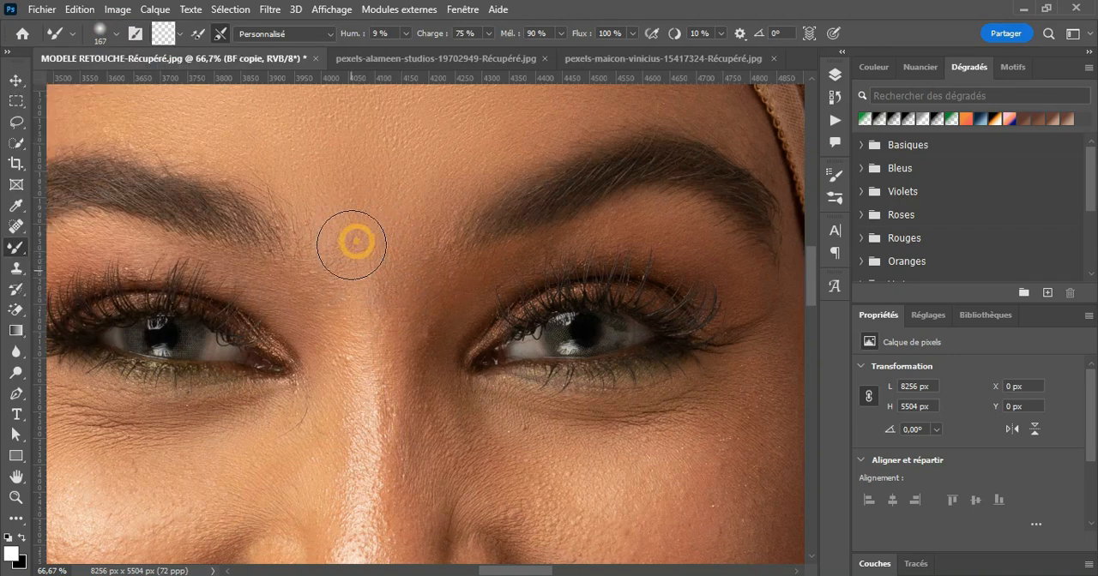
drag(382, 321, 380, 438)
alt+click(353, 350)
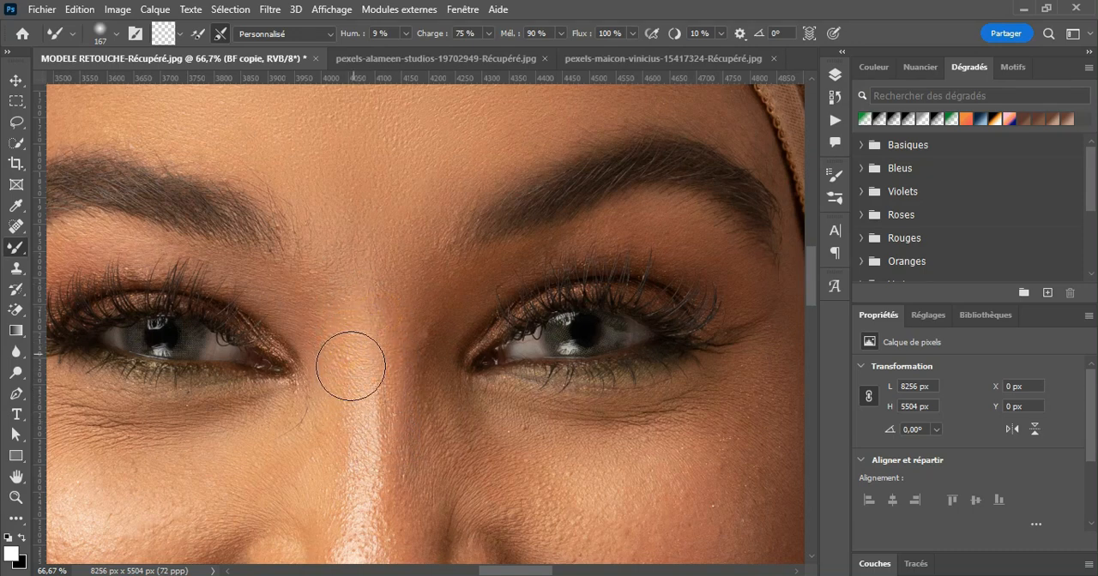
alt+click(353, 308)
drag(420, 336, 434, 314)
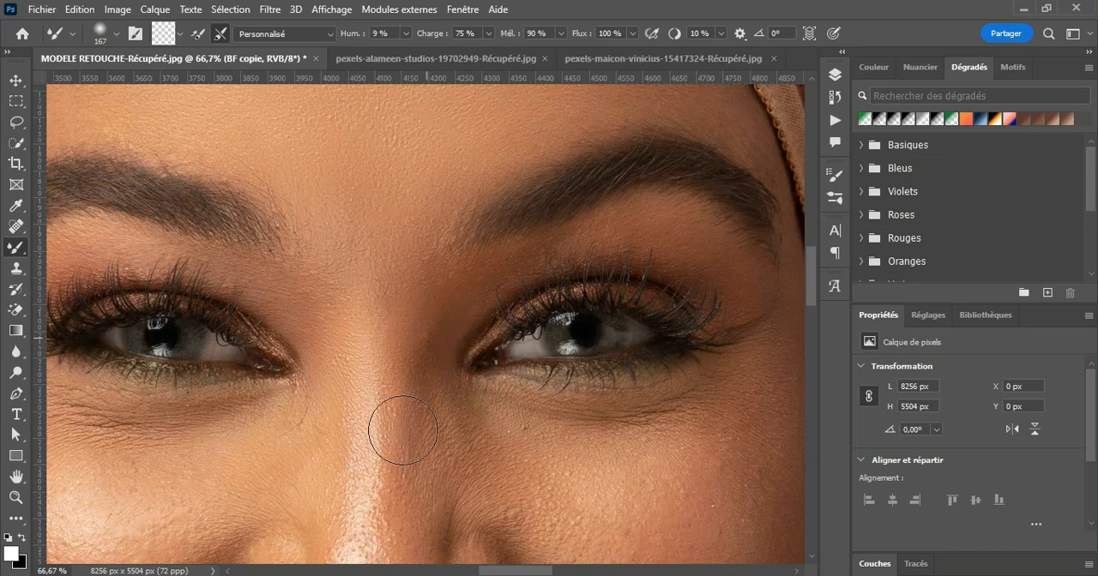
Step: Blend the shine and shadows along the nose bridge down to the tip of the nose
scroll(403, 431, down, 2)
alt+click(416, 334)
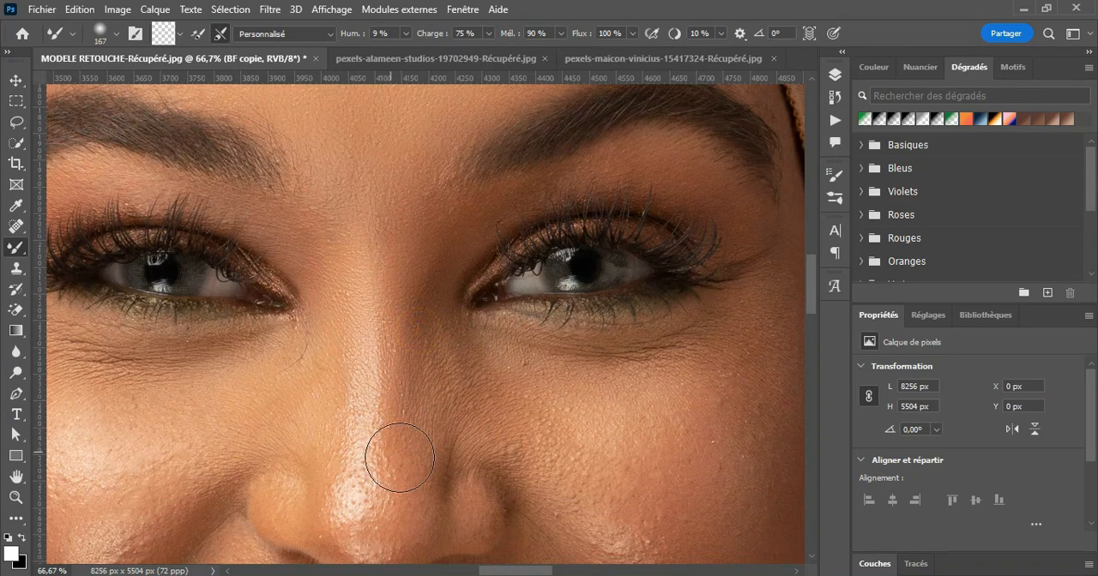
alt+click(355, 404)
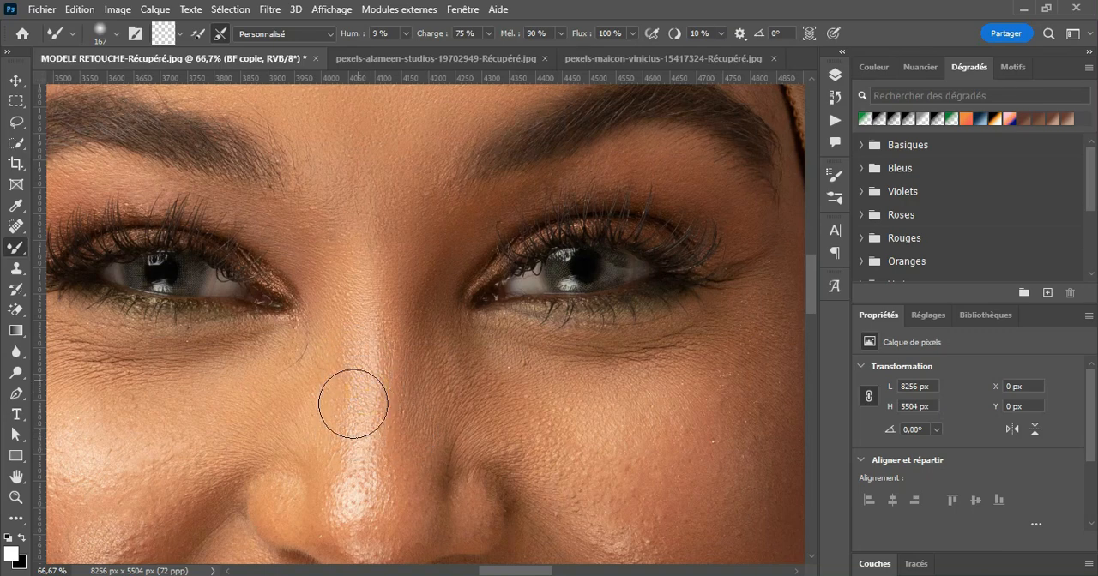
mouse_move(366, 497)
mouse_down()
mouse_move(368, 508)
mouse_move(354, 500)
mouse_move(380, 510)
mouse_up()
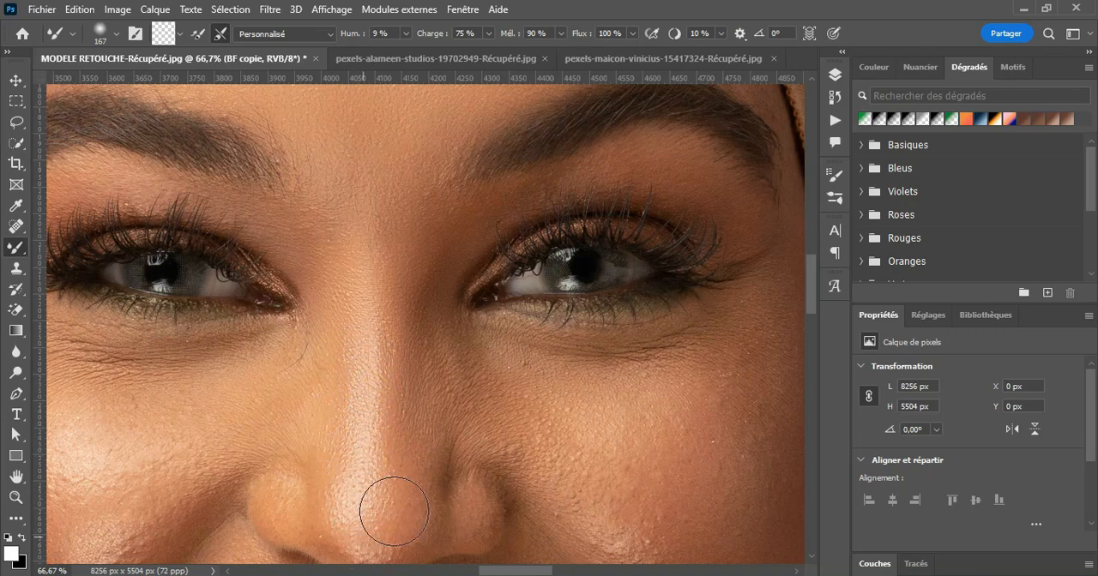
Step: Soften the highlights on the cheek beside the headscarf with the Mixer Brush
scroll(414, 487, down, 2)
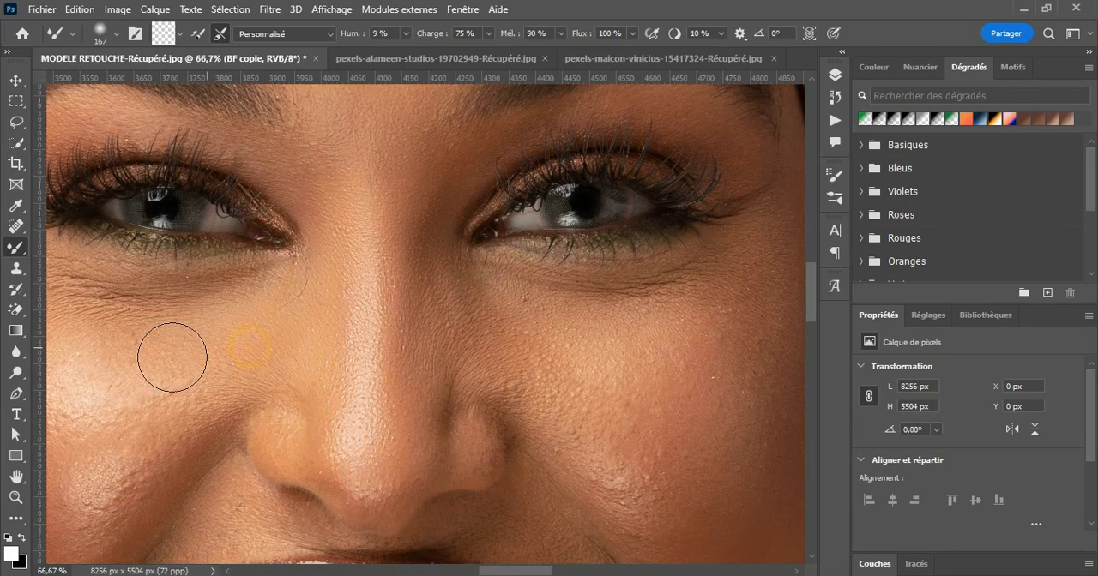
scroll(299, 316, left, 5)
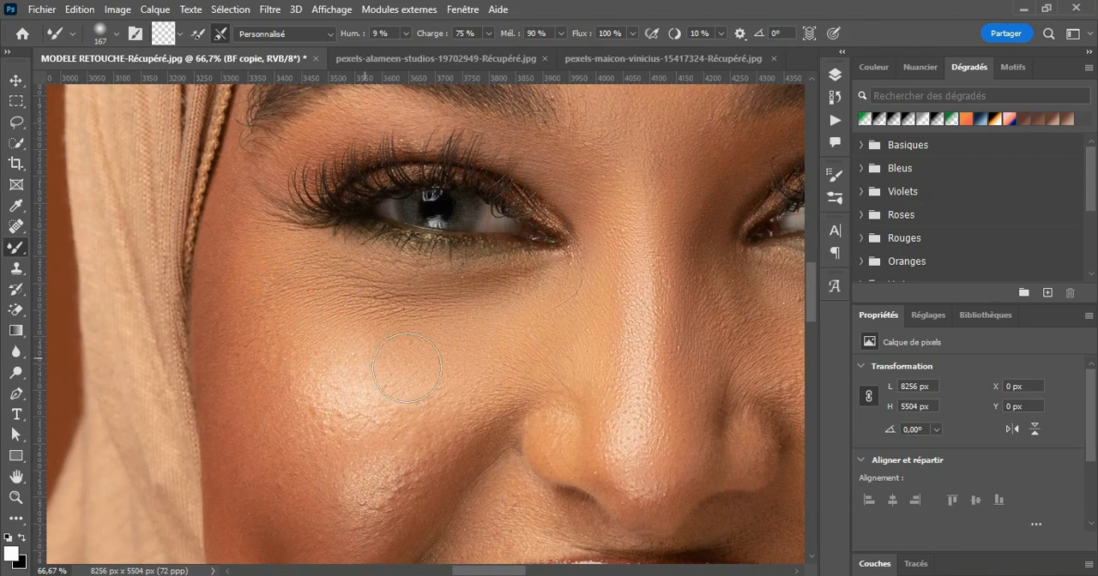
drag(386, 497, 325, 466)
Step: Show the layer list and hide the BF copie and HF layers to compare with the original skin
click(835, 75)
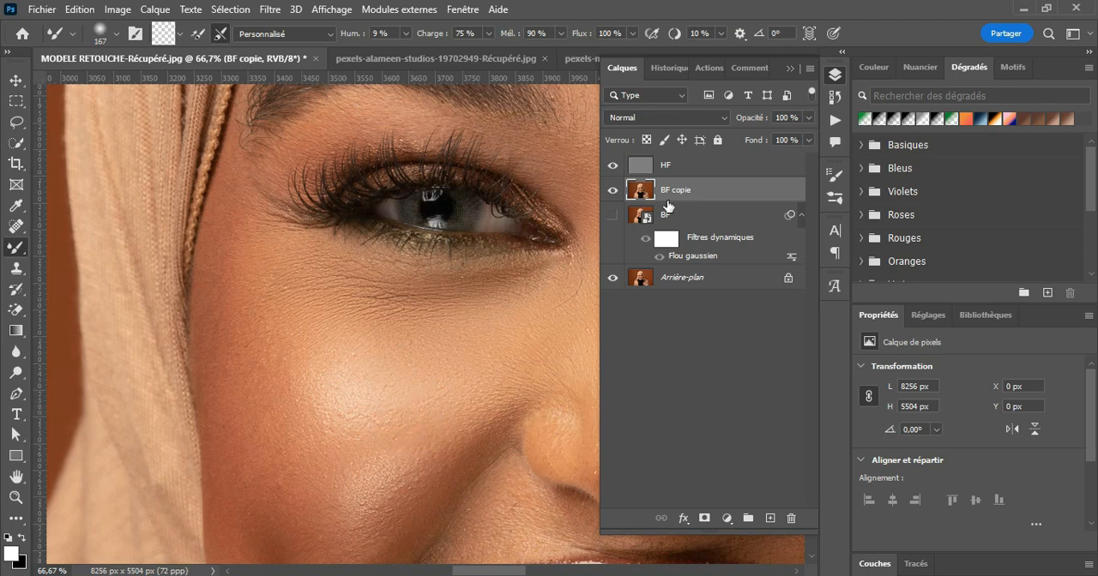
click(613, 191)
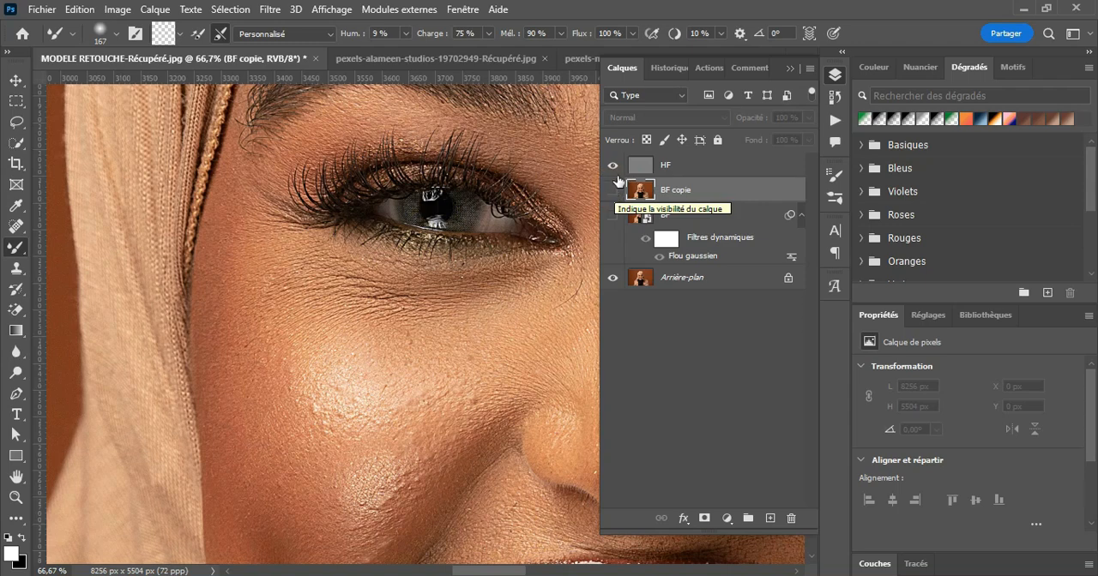
click(613, 166)
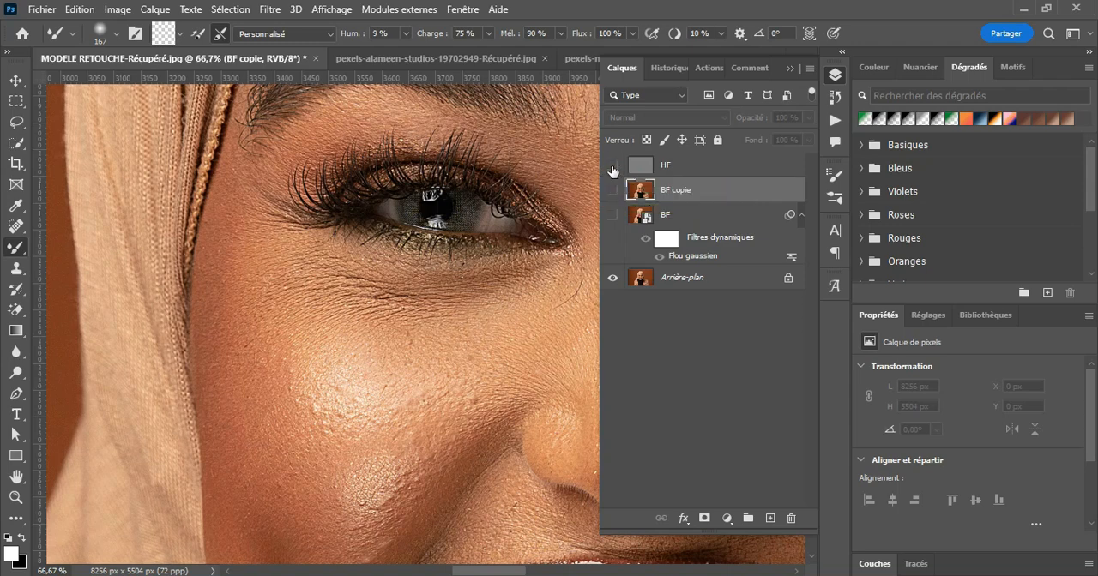
Step: Duplicate the BF smart object layer and make both the copy and the BF layer visible
click(667, 222)
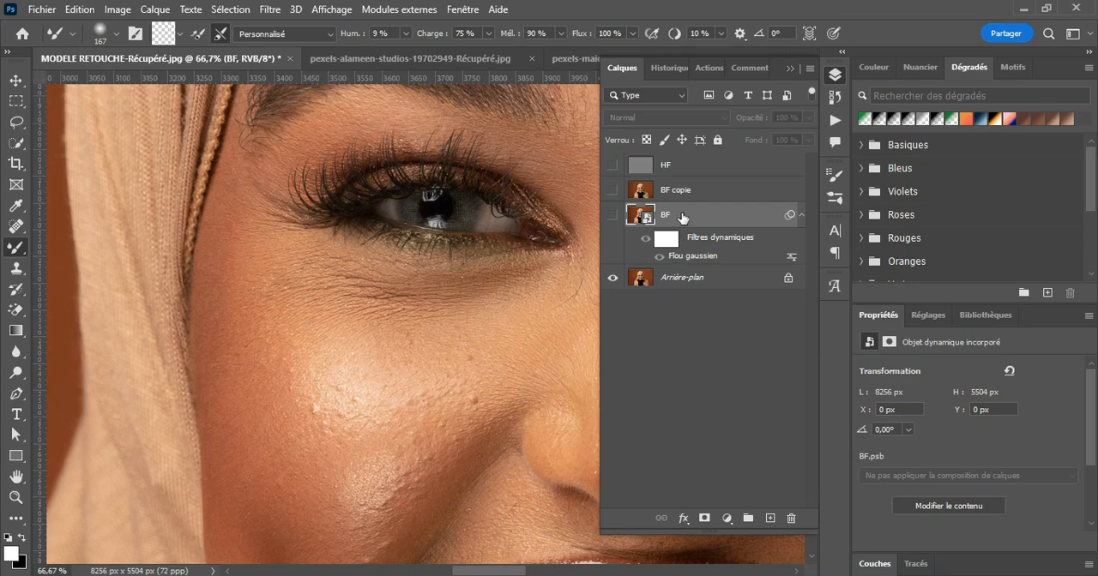
drag(744, 220, 770, 518)
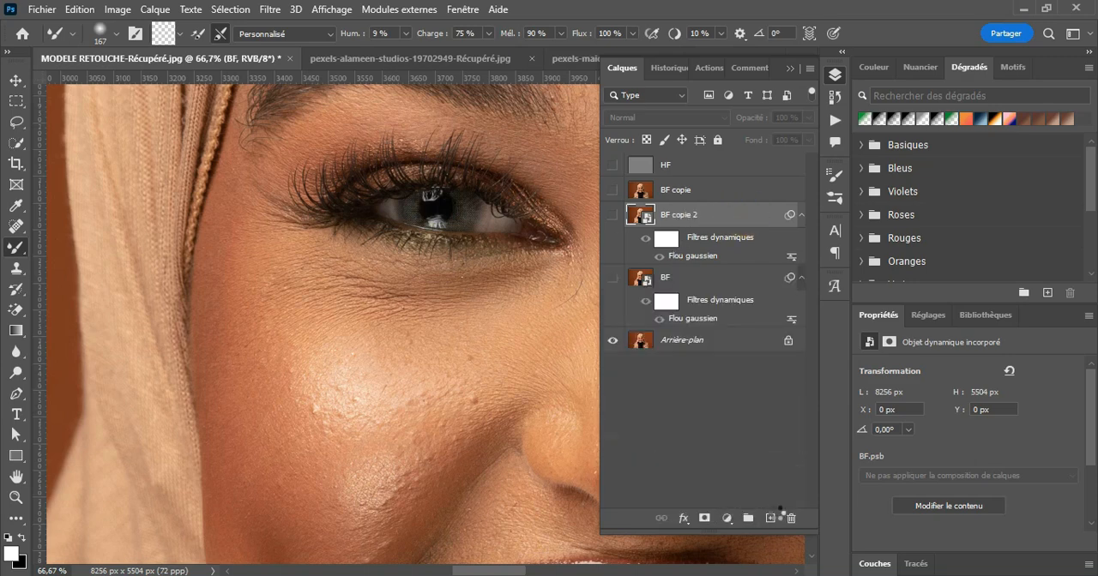
click(613, 215)
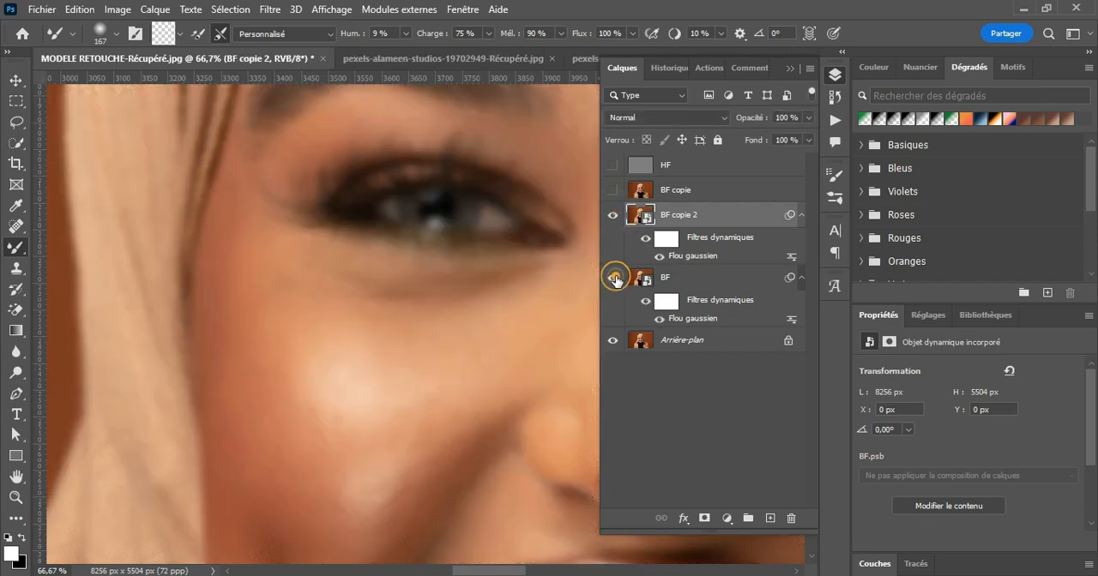
Step: Turn off the Flou gaussien filter on the BF duplicate and rename that layer HF
click(706, 217)
click(657, 257)
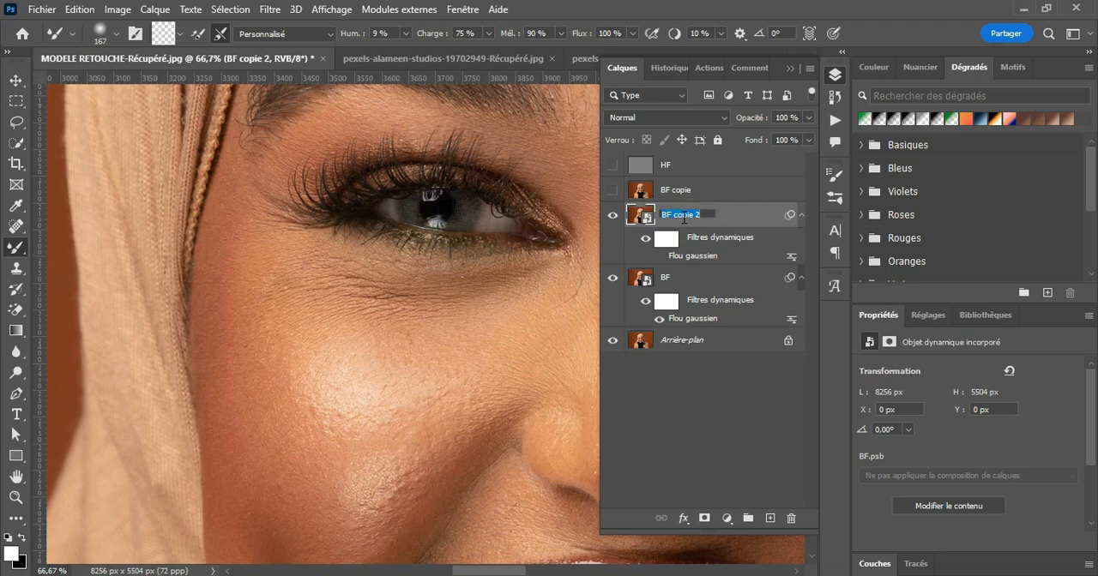
key(Return)
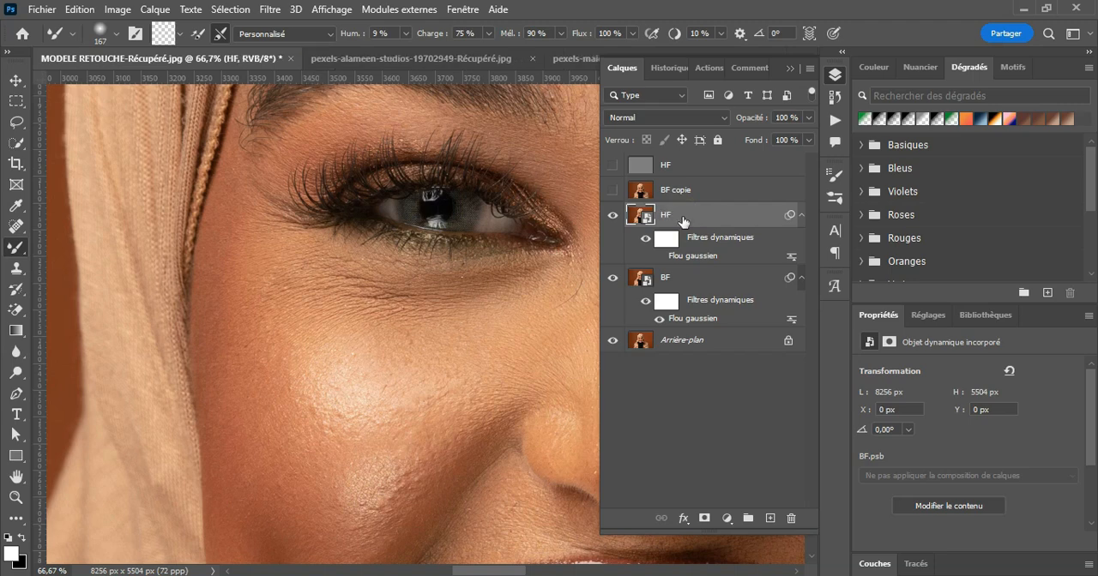
Step: Set the Flou gaussien radius of the BF layer's smart filter to 4.3 pixels
click(665, 280)
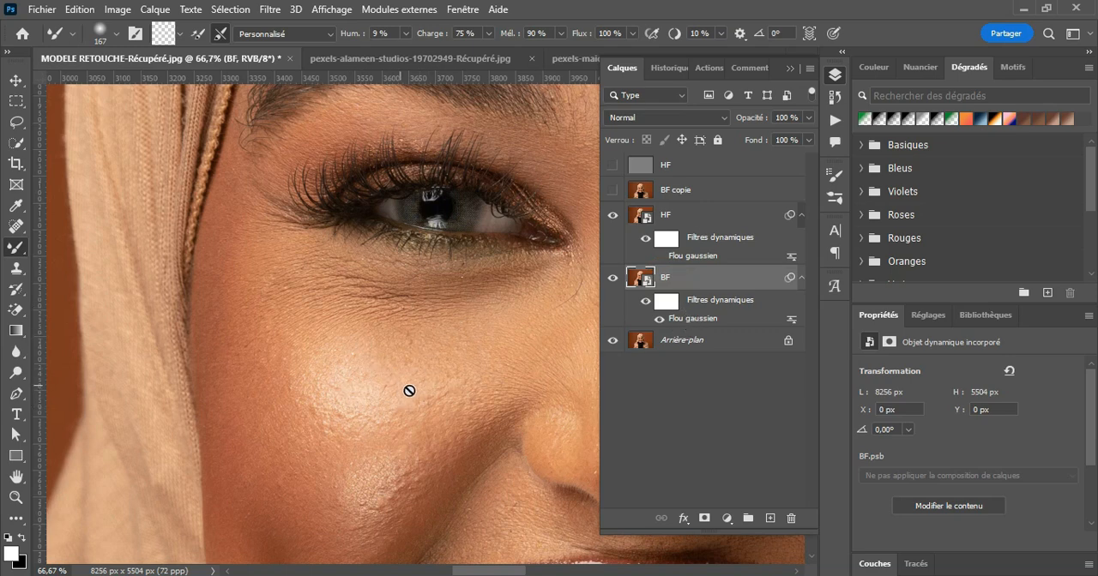
double_click(686, 320)
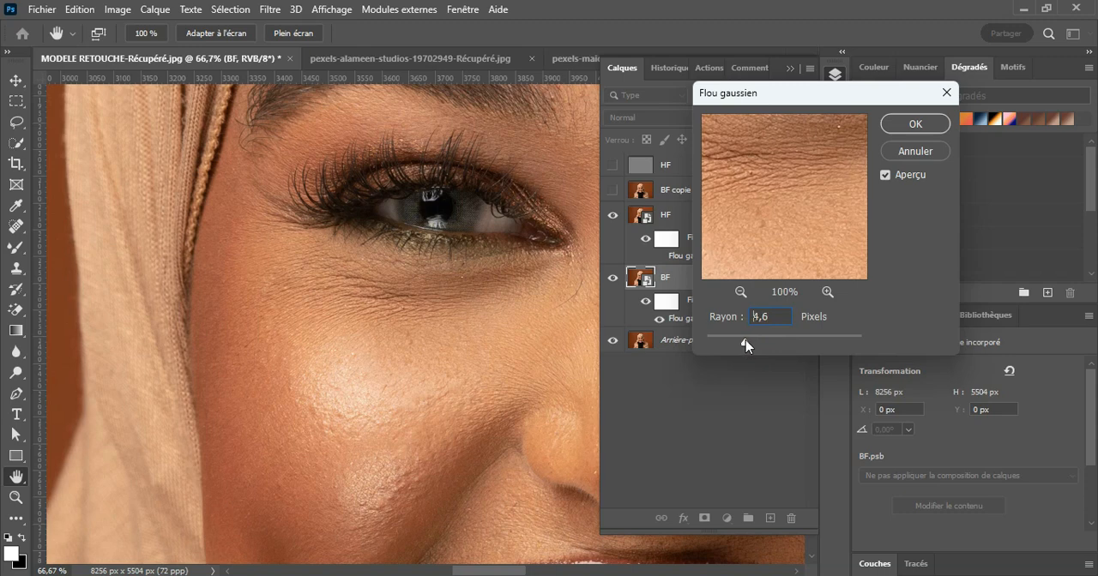
drag(744, 341, 743, 341)
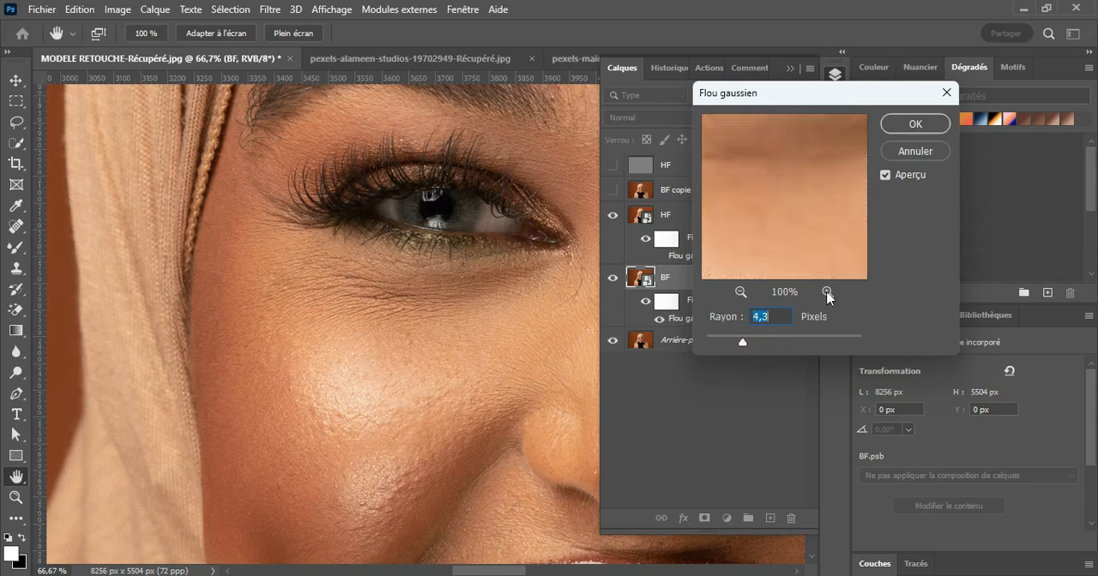
click(913, 131)
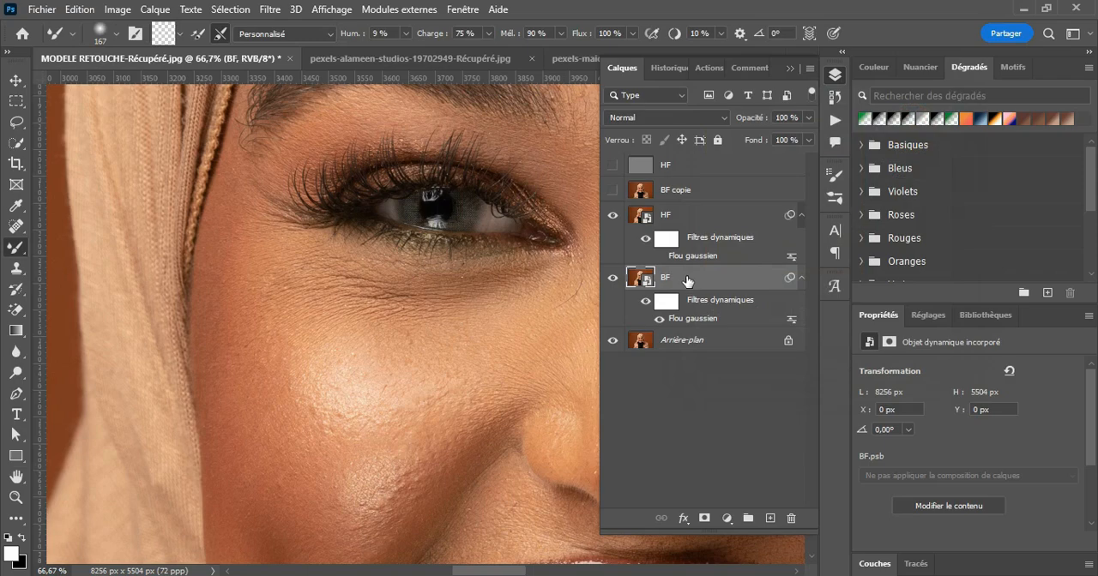
Step: Rasterize the BF smart object layer and the new HF smart object layer into ordinary pixel layers
click(667, 219)
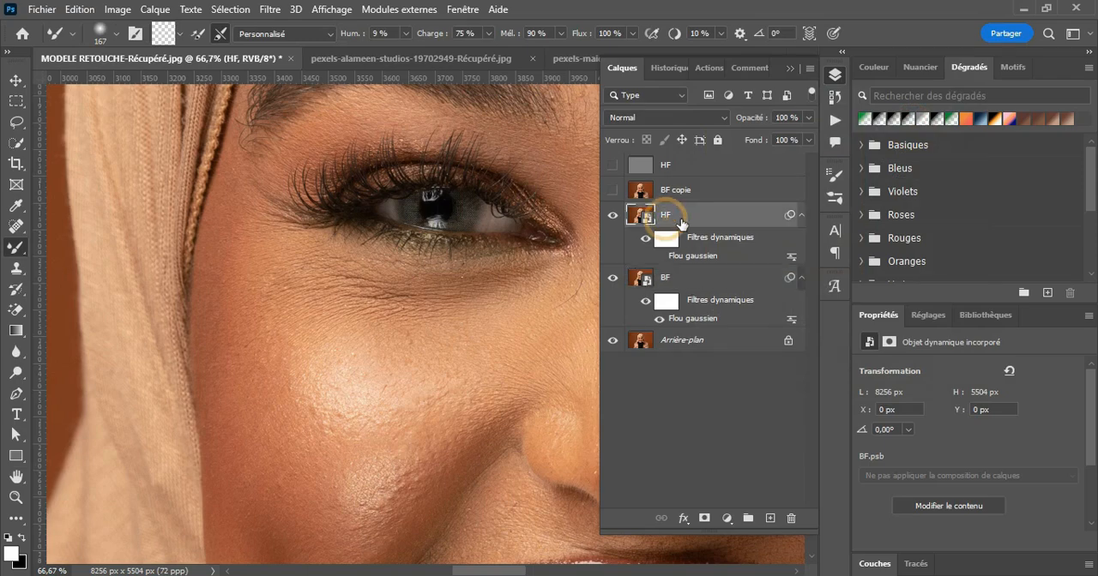
click(675, 283)
right_click(690, 285)
click(733, 335)
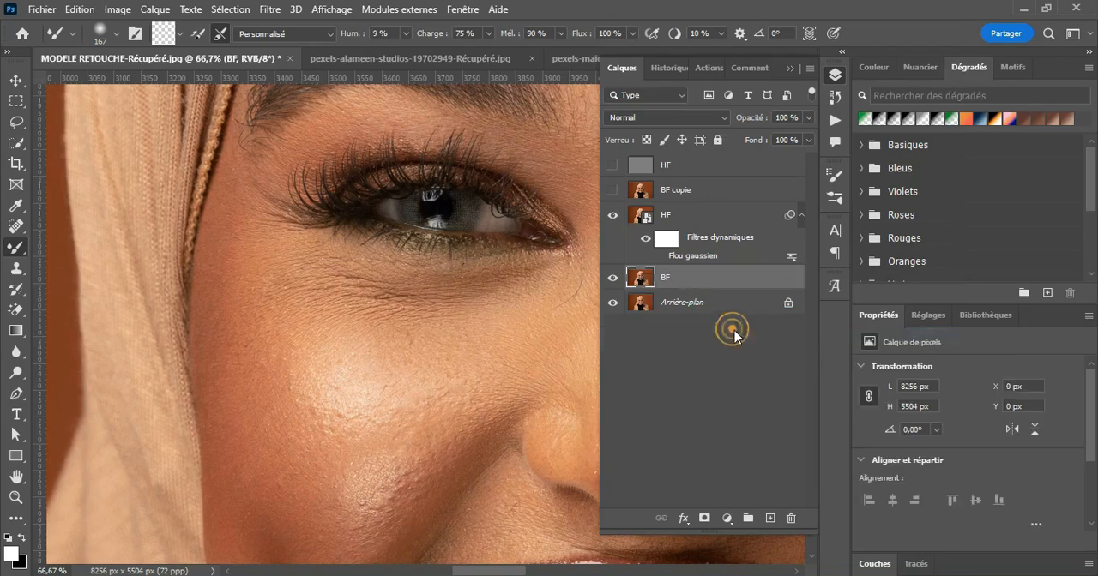
click(673, 215)
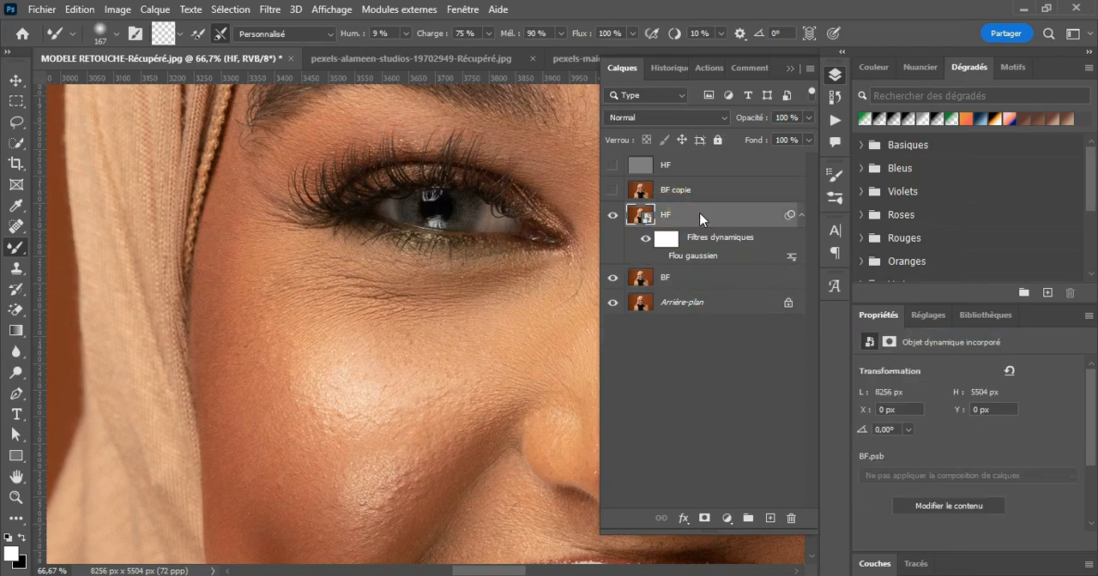
right_click(700, 219)
click(735, 337)
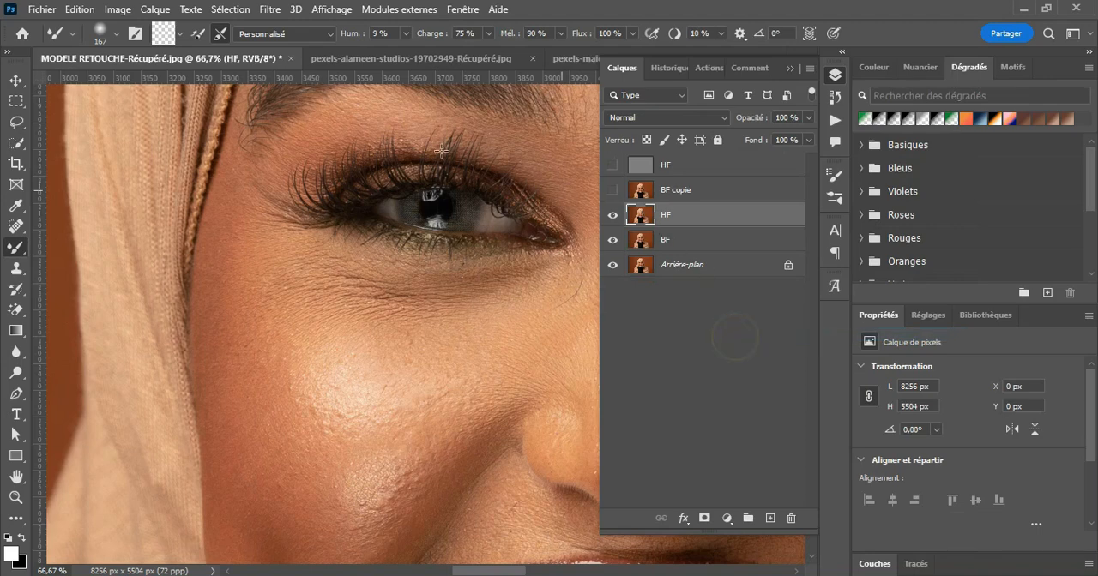
Step: Undo the rasterizing of the lower HF smart object and delete the BF layer beneath it
click(117, 10)
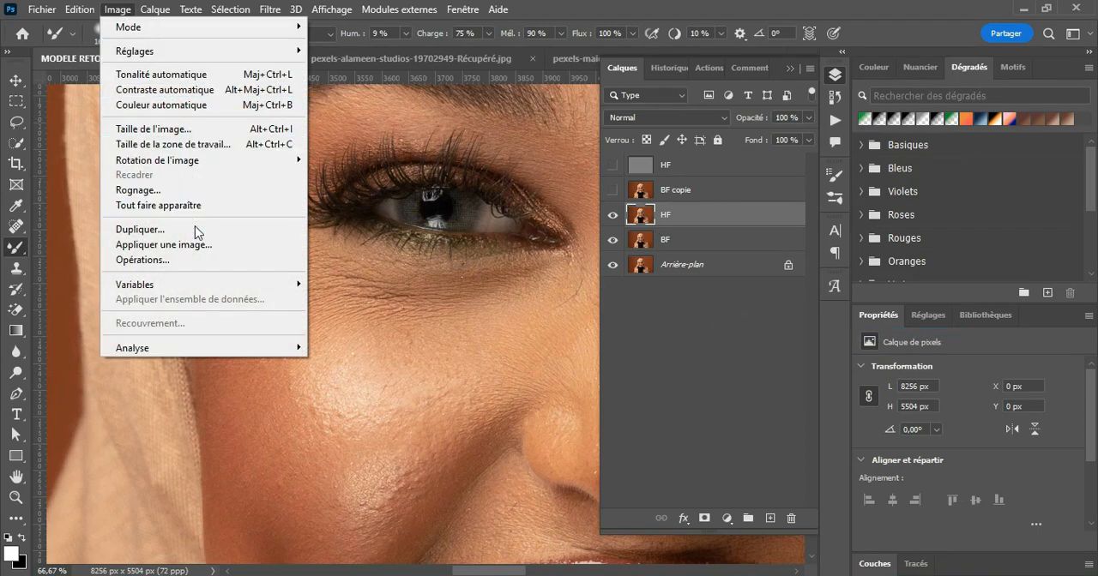
click(683, 221)
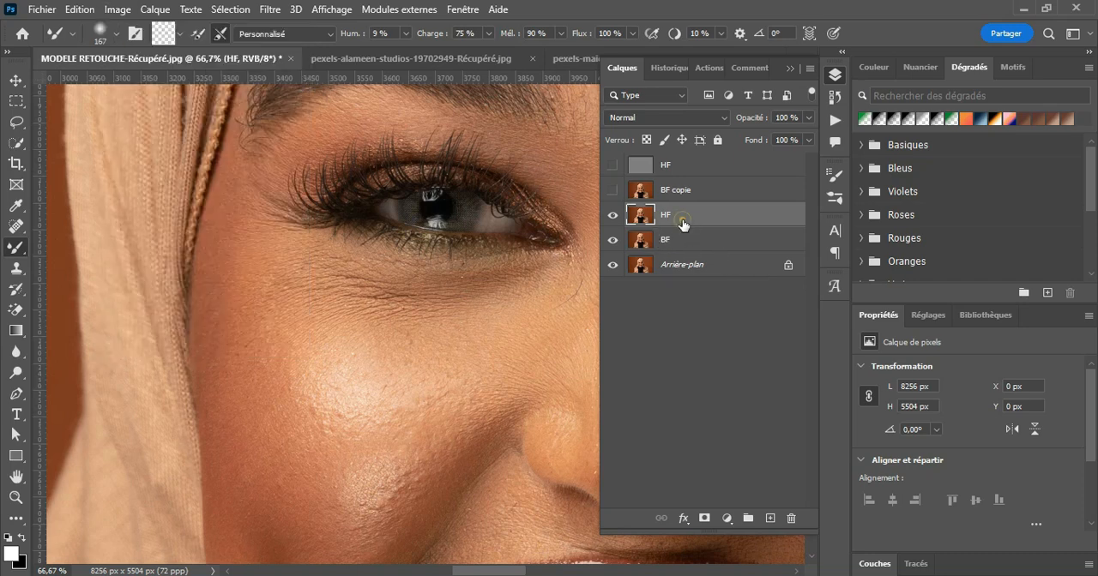
key(ctrl+z)
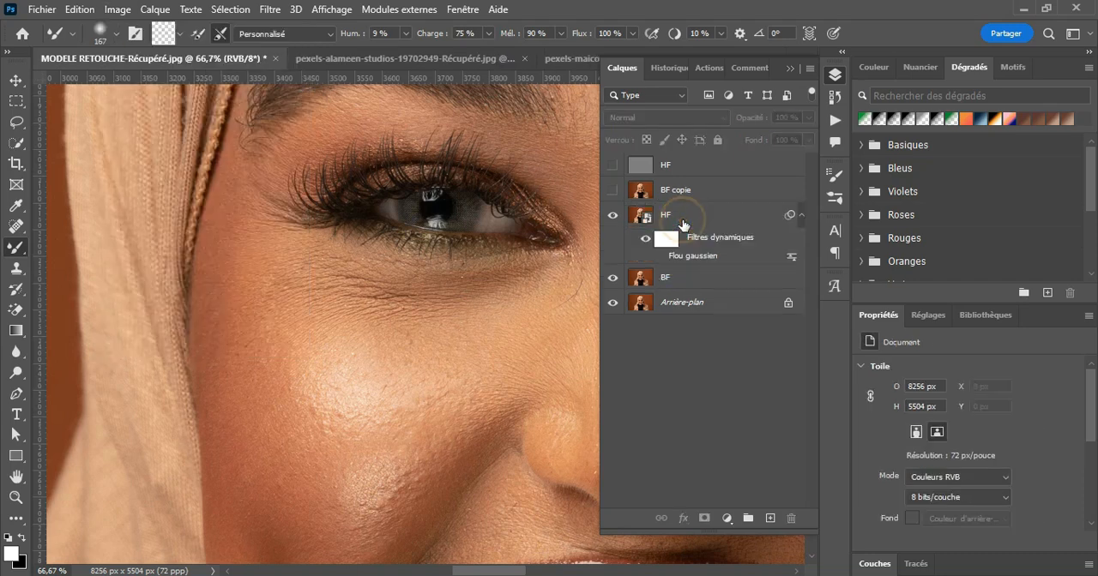
drag(744, 280, 791, 515)
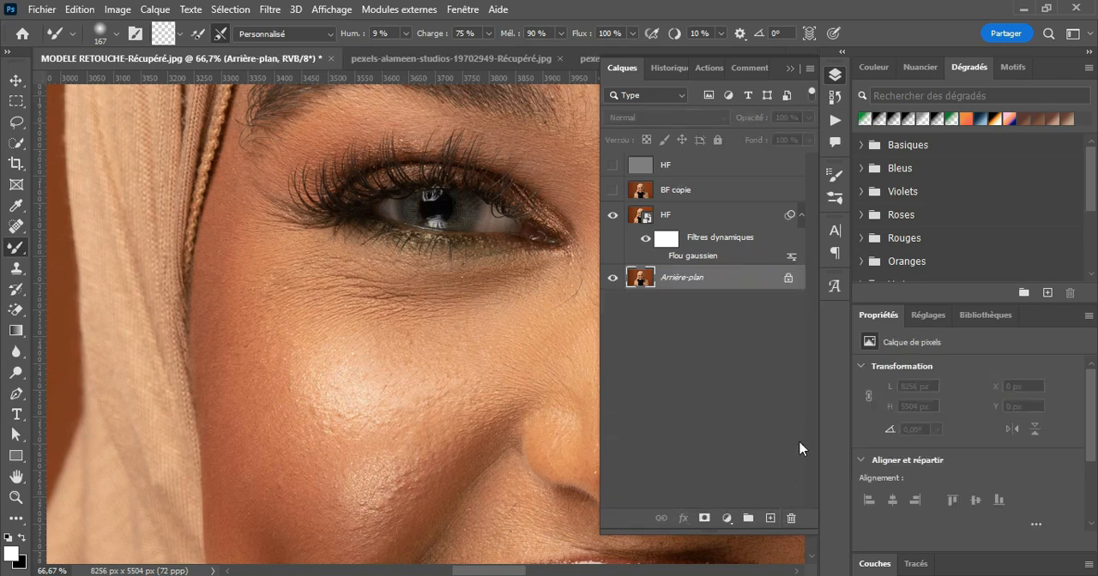
Step: Show the top HF and BF copie layers, hide the lower HF smart object, and select BF copie for painting
click(612, 190)
click(612, 164)
click(676, 191)
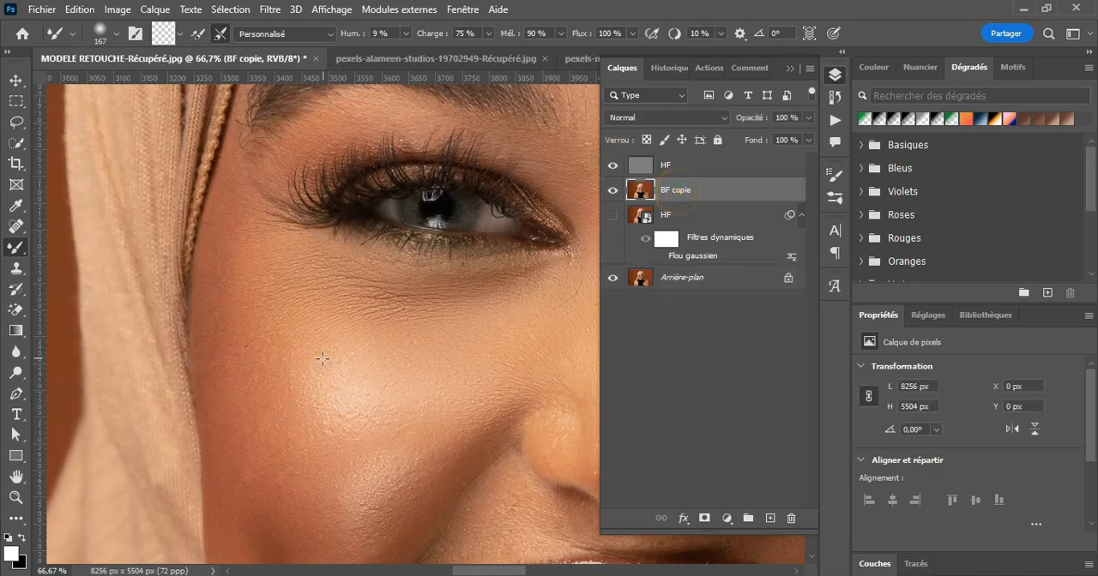
Step: Blend the skin tones on the image-left cheek and down along the smile line with the Mixer Brush on BF copie
mouse_move(229, 316)
mouse_down()
mouse_move(250, 404)
mouse_move(267, 358)
mouse_move(281, 373)
mouse_move(289, 355)
mouse_move(285, 466)
mouse_move(238, 418)
mouse_move(239, 468)
mouse_up()
scroll(299, 473, down, 5)
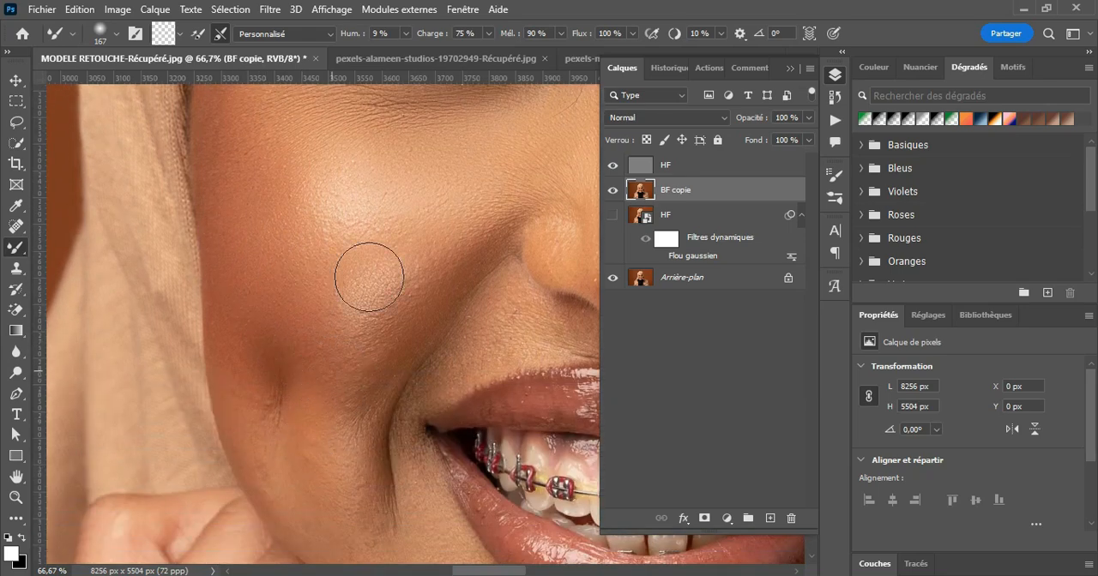
drag(331, 373, 352, 435)
drag(471, 262, 386, 396)
mouse_move(243, 383)
mouse_down()
mouse_move(254, 435)
mouse_move(302, 507)
mouse_move(368, 495)
mouse_up()
Step: Smooth the tones of the image-left jaw and the skin below the mouth corner with the Mixer Brush
scroll(366, 482, down, 1)
scroll(366, 482, down, 1)
drag(370, 410, 421, 445)
mouse_move(401, 354)
mouse_down()
mouse_move(411, 394)
mouse_move(446, 441)
mouse_up()
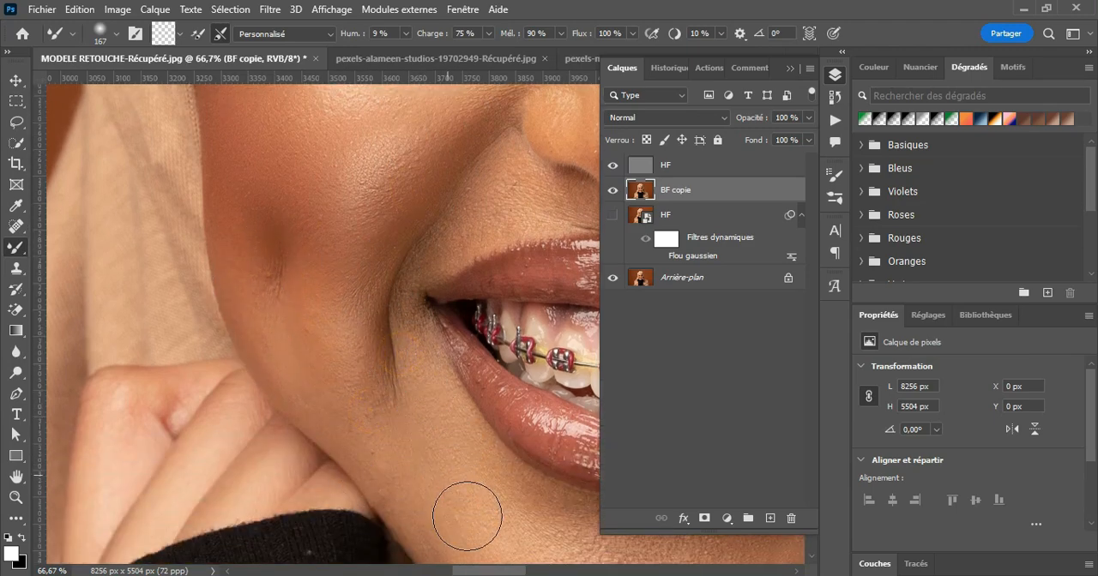
drag(364, 438, 357, 420)
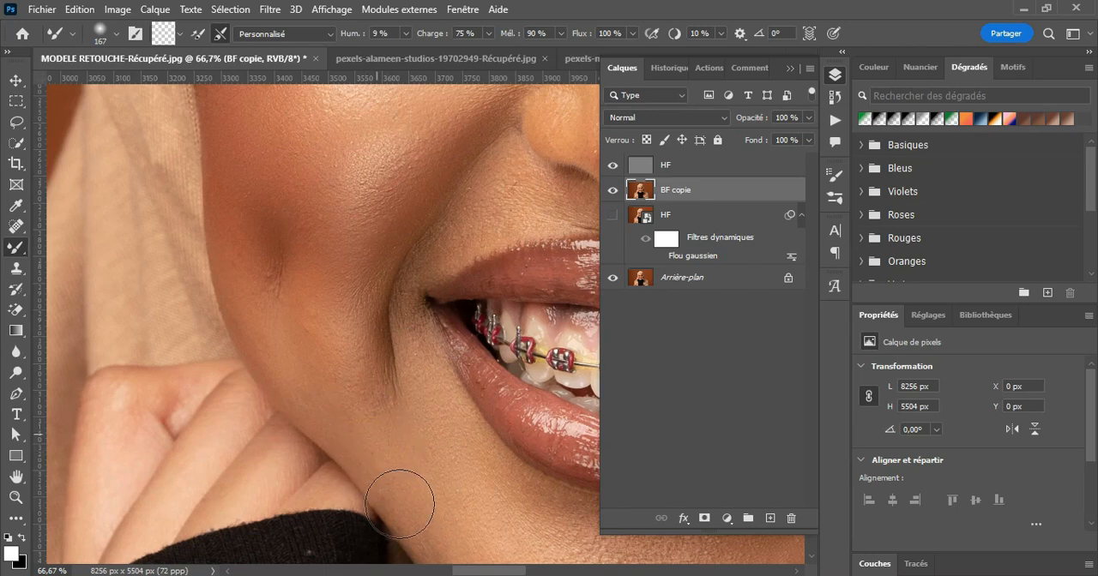
mouse_move(450, 482)
mouse_down()
mouse_move(493, 542)
mouse_move(542, 572)
mouse_up()
Step: Blend the light and shadow transitions across the chin and below the lower lip with the Mixer Brush
scroll(469, 478, down, 3)
drag(114, 412, 148, 438)
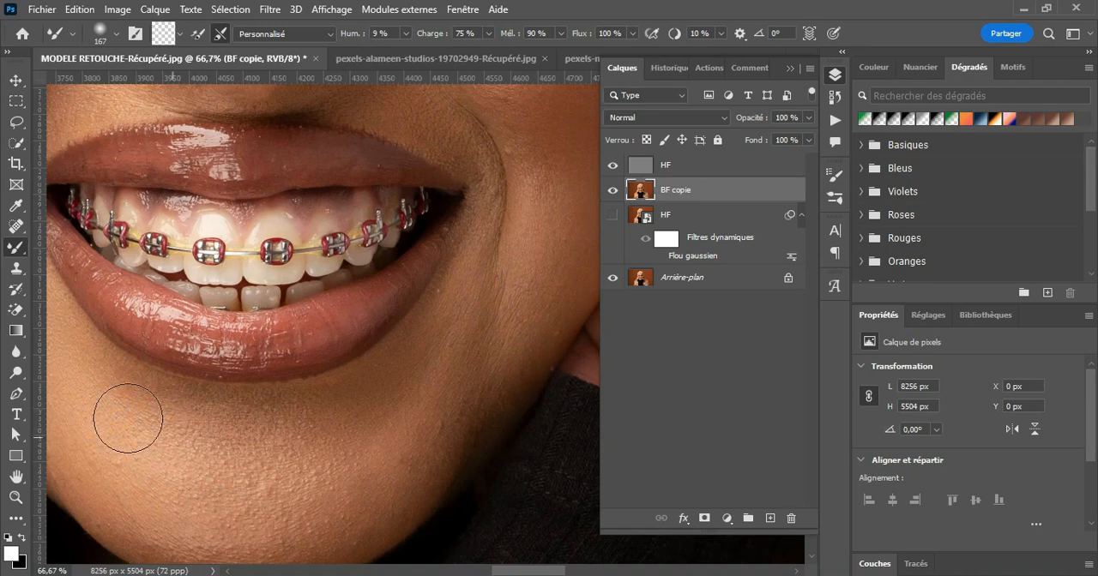
mouse_move(144, 400)
mouse_down()
mouse_move(209, 427)
mouse_move(321, 439)
mouse_move(293, 437)
mouse_move(218, 470)
mouse_move(413, 455)
mouse_move(395, 457)
mouse_move(400, 440)
mouse_move(373, 454)
mouse_move(378, 463)
mouse_move(437, 425)
mouse_move(369, 494)
mouse_up()
drag(400, 456, 363, 473)
scroll(441, 511, down, 3)
drag(533, 567, 516, 567)
mouse_move(548, 389)
mouse_down()
mouse_move(473, 408)
mouse_move(503, 406)
mouse_move(429, 443)
mouse_move(313, 410)
mouse_move(465, 435)
mouse_move(403, 412)
mouse_up()
mouse_move(489, 367)
mouse_down()
mouse_move(358, 359)
mouse_move(303, 334)
mouse_move(431, 358)
mouse_move(494, 341)
mouse_move(490, 360)
mouse_up()
drag(547, 317, 529, 483)
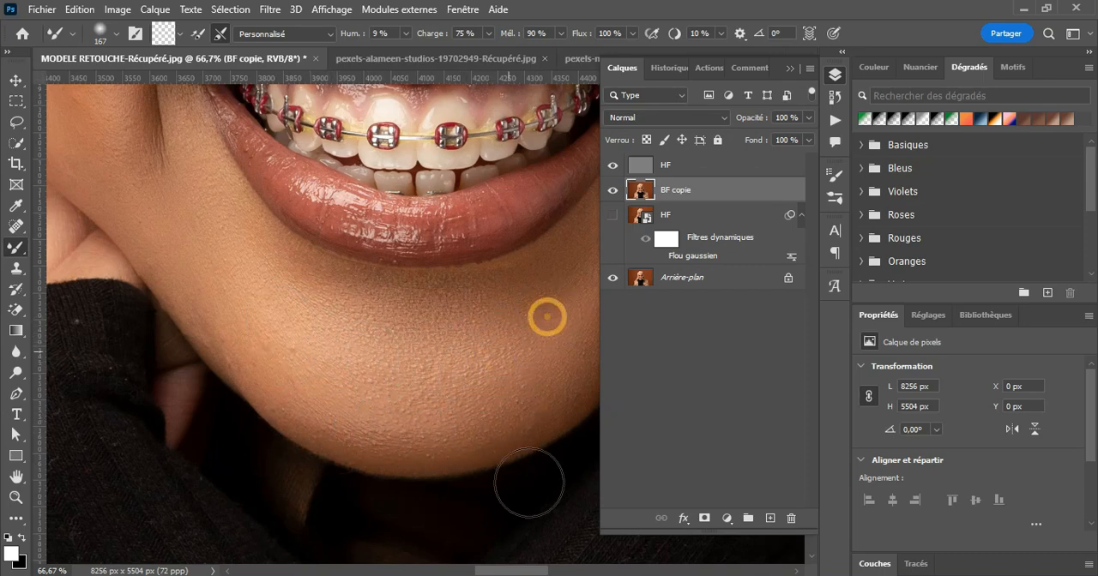
Step: Smooth the skin around the image-right mouth corner, smile line and lower cheek with the Mixer Brush
click(525, 571)
scroll(239, 274, up, 1)
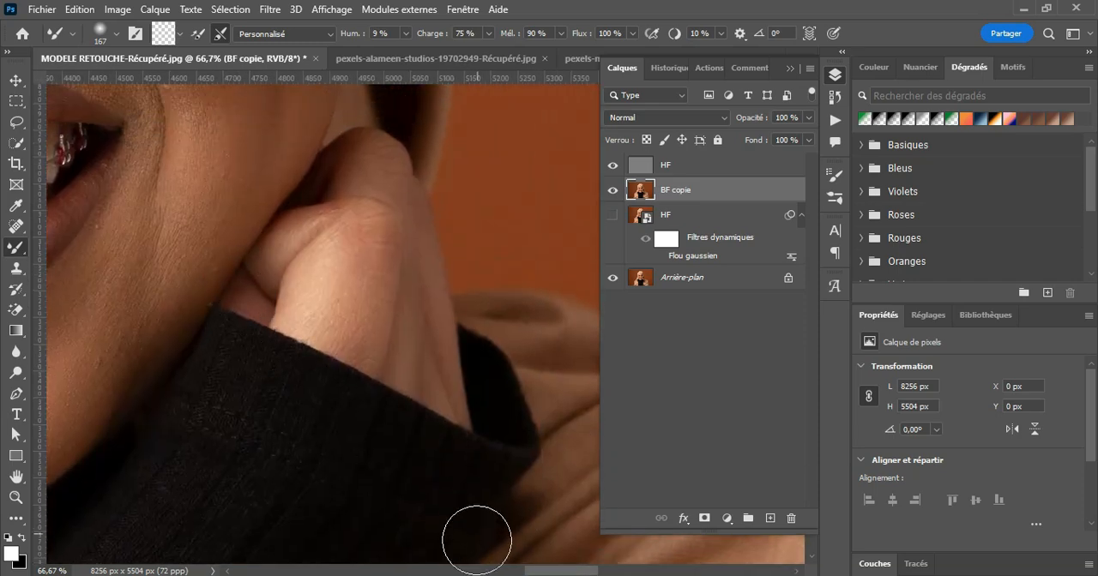
drag(549, 570, 530, 570)
drag(250, 307, 307, 220)
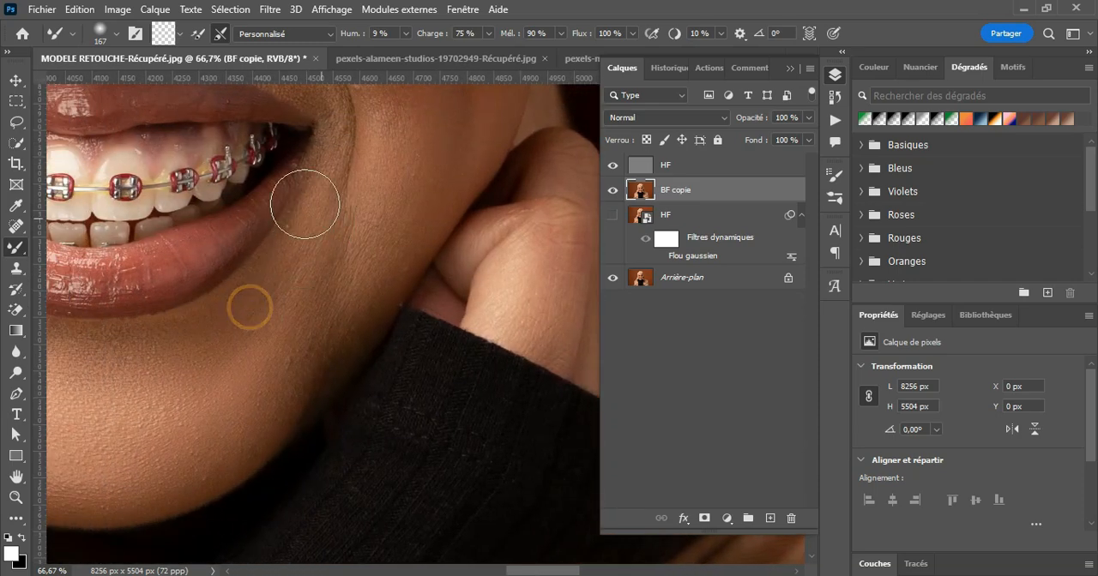
drag(346, 229, 357, 160)
mouse_move(421, 134)
mouse_down()
mouse_move(401, 193)
mouse_move(404, 223)
mouse_up()
Step: Even out the tones on the upper smile line and the image-right cheek with the Mixer Brush
scroll(400, 210, up, 4)
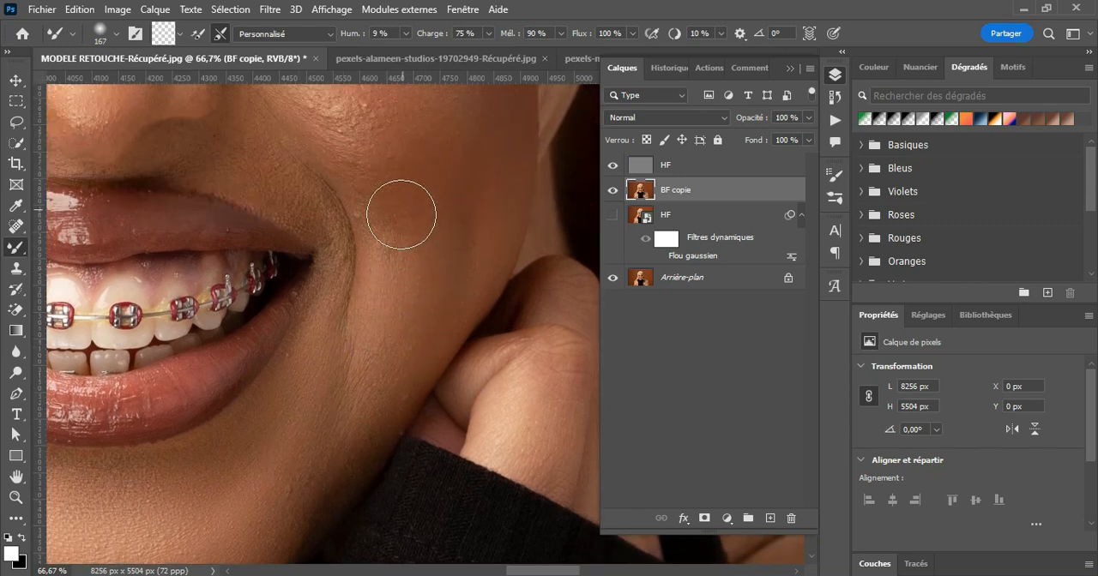
mouse_move(284, 167)
mouse_down()
mouse_move(320, 189)
mouse_move(365, 167)
mouse_up()
scroll(517, 239, up, 3)
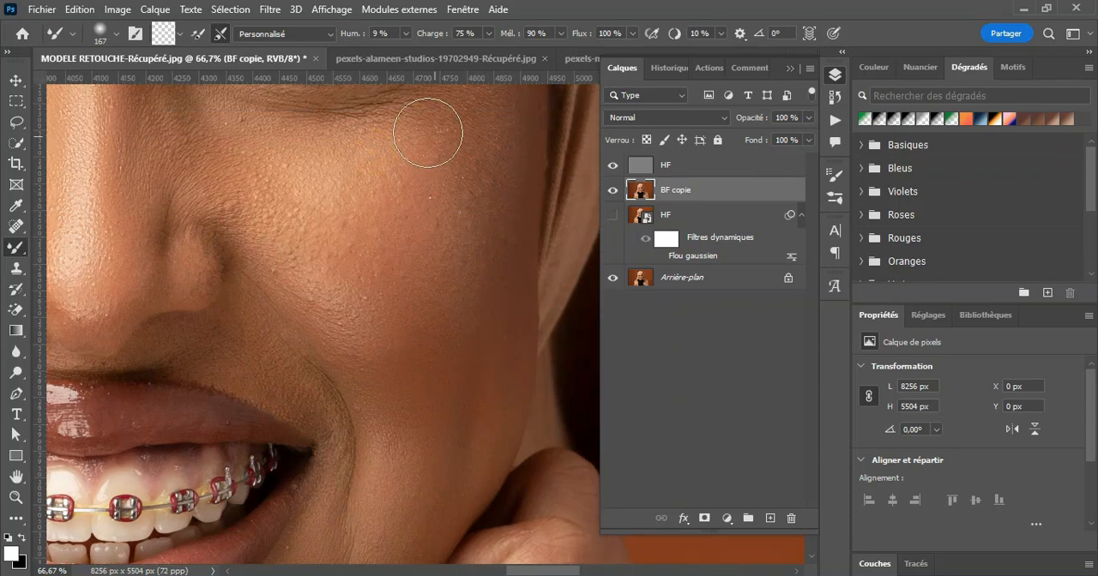
drag(375, 295, 352, 259)
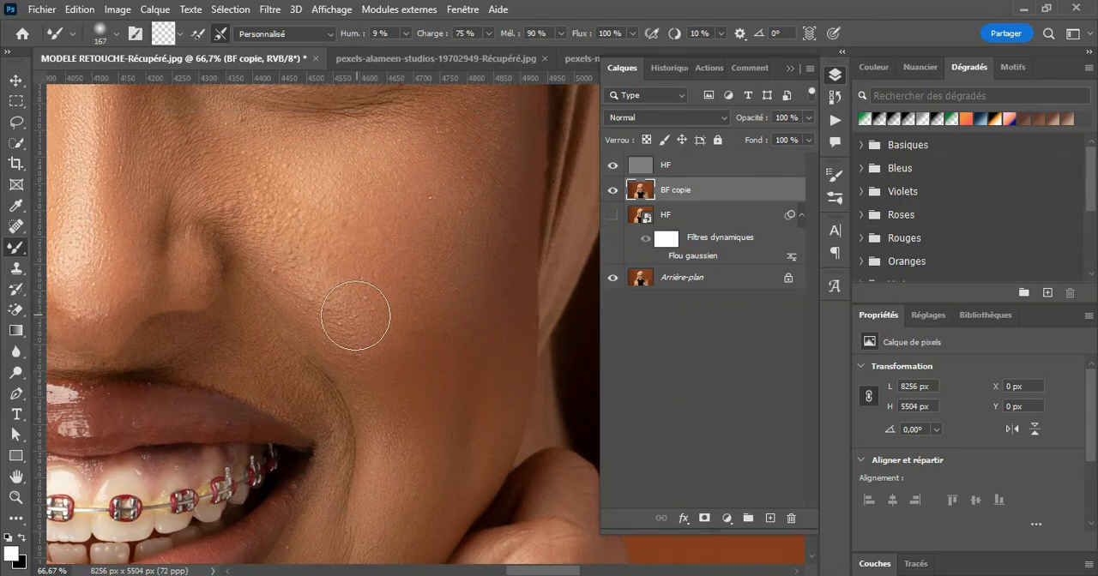
Step: Blend the tones on the nose tip, the nostril and the adjoining inner cheek with the Mixer Brush
drag(211, 183, 265, 184)
drag(98, 257, 86, 306)
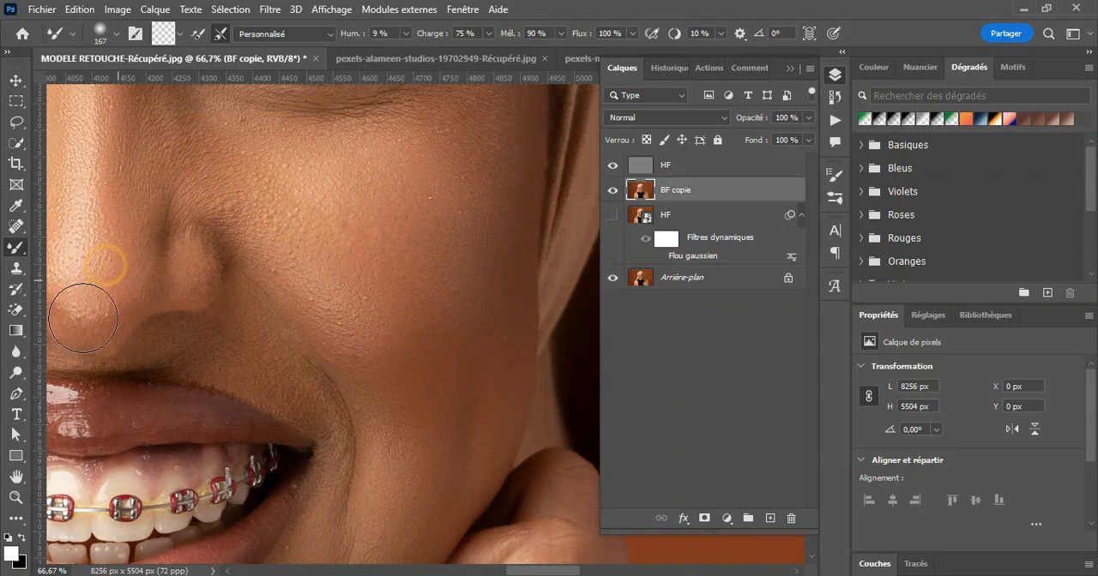
drag(191, 263, 269, 245)
Step: Smooth the nose bridge, the area between the eyebrows and the shaded side of the nose with the Mixer Brush
scroll(220, 256, up, 3)
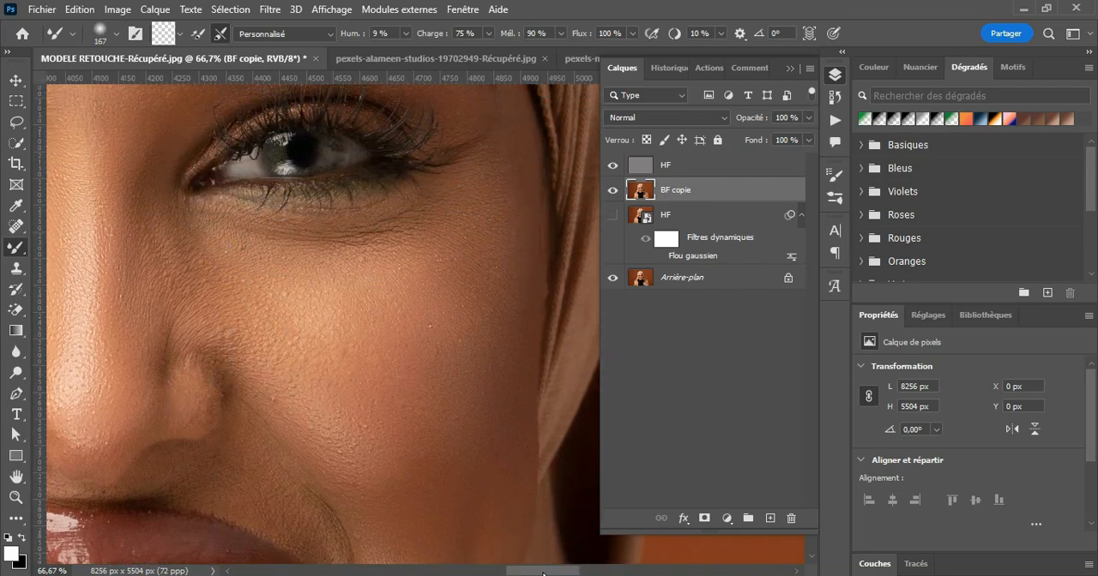
drag(549, 571, 522, 571)
scroll(446, 346, up, 3)
drag(330, 283, 321, 249)
click(416, 191)
click(458, 402)
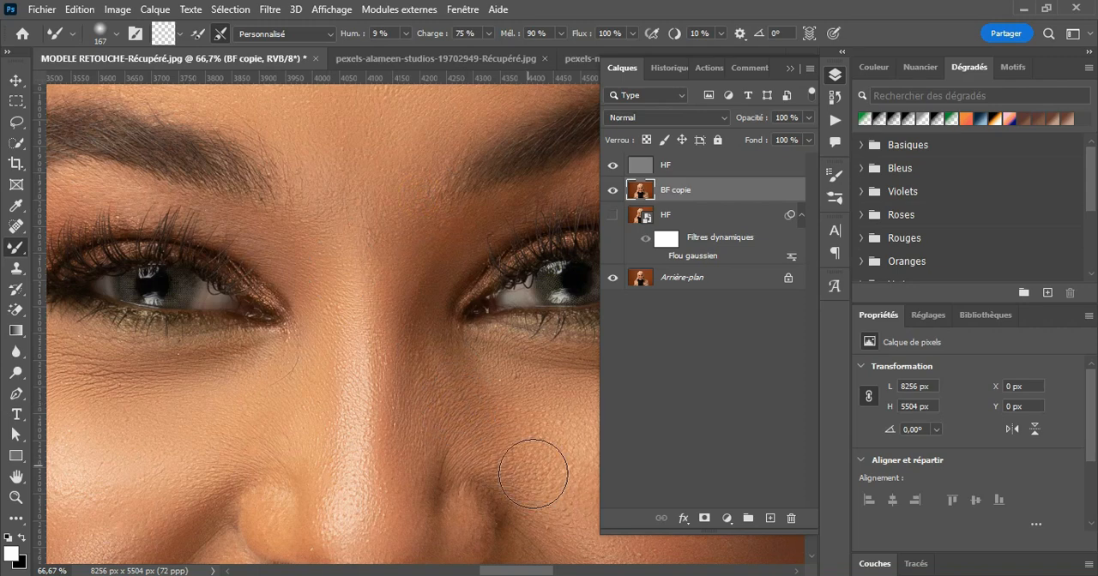
mouse_move(460, 391)
mouse_down()
mouse_move(426, 451)
mouse_move(420, 522)
mouse_up()
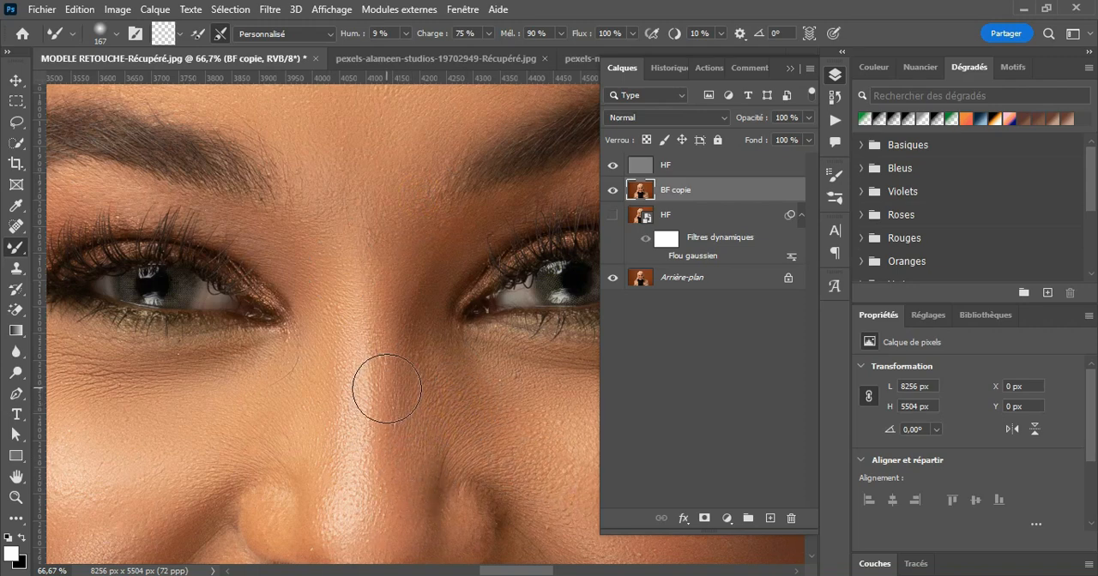
Step: Put the top HF and BF copie layers together in a new layer group
click(17, 495)
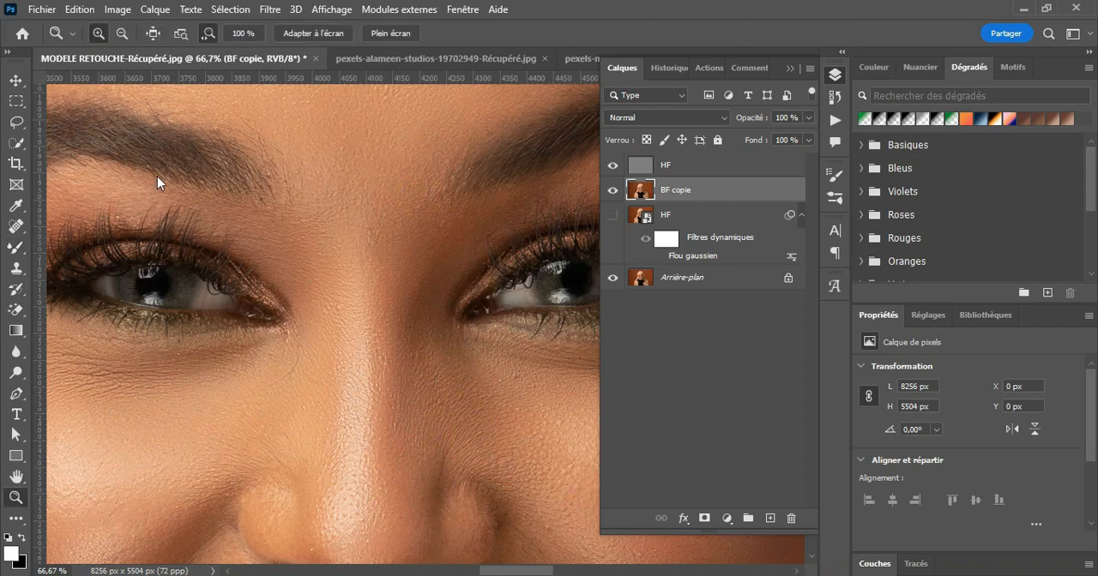
click(121, 33)
click(468, 301)
click(472, 303)
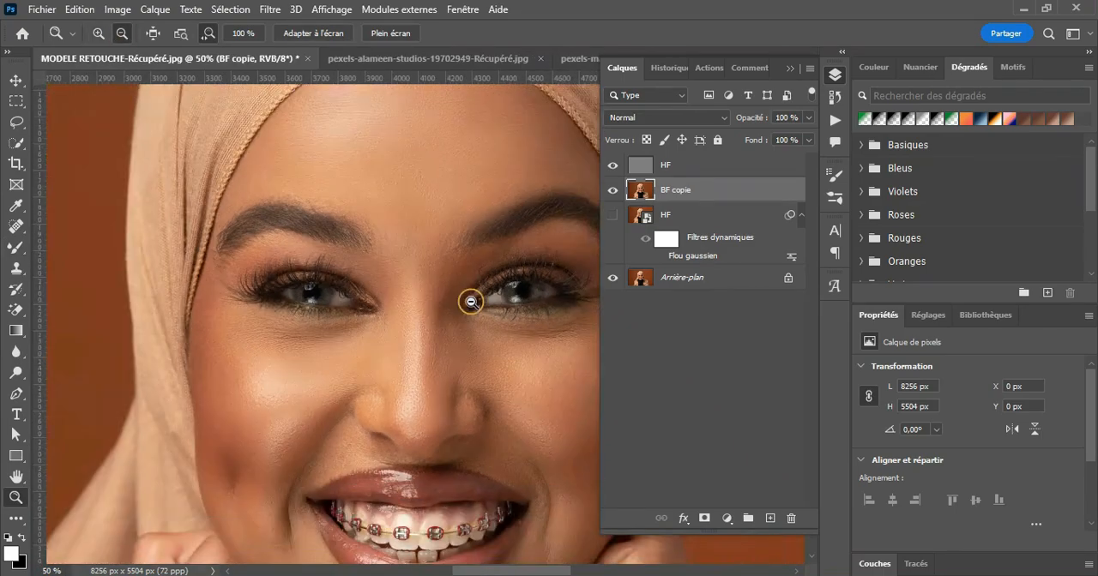
scroll(516, 398, down, 1)
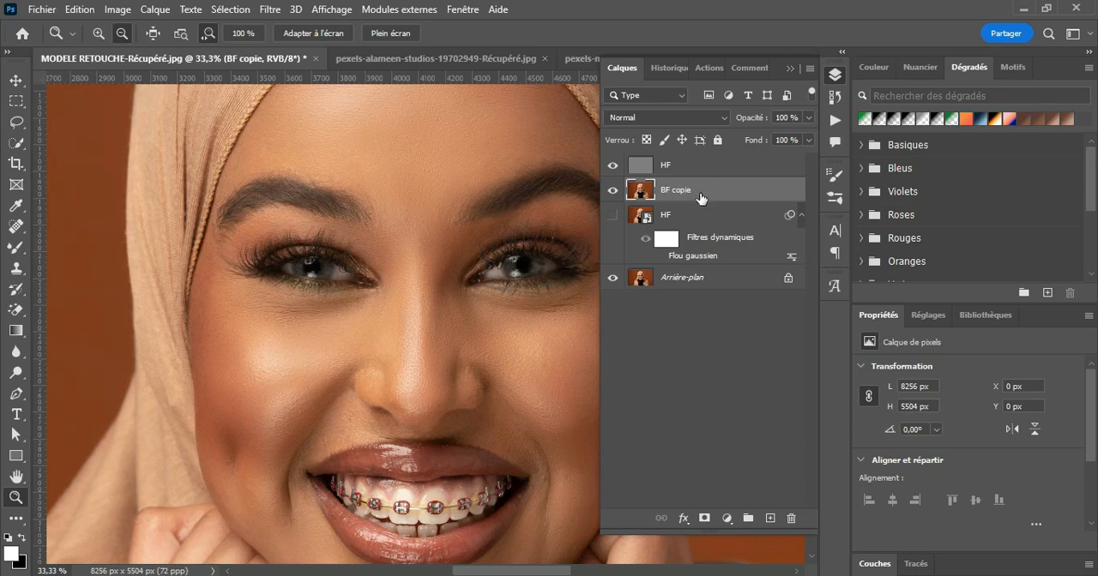
shift+click(692, 167)
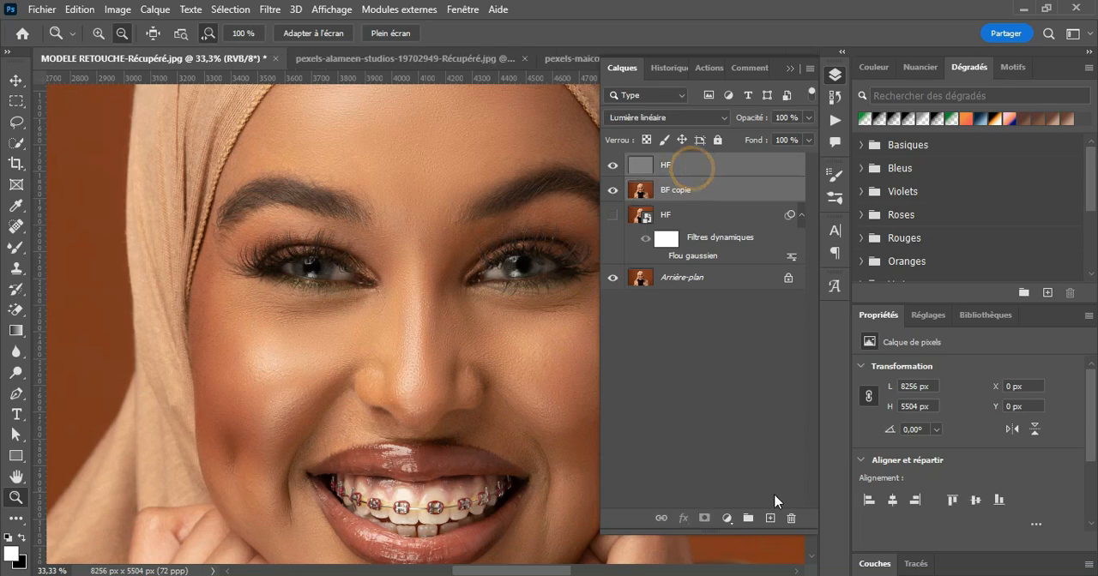
click(748, 519)
Step: Compare the face before and after retouching by switching the visibility of Groupe 1, including a closer view of the forehead
click(612, 163)
click(612, 163)
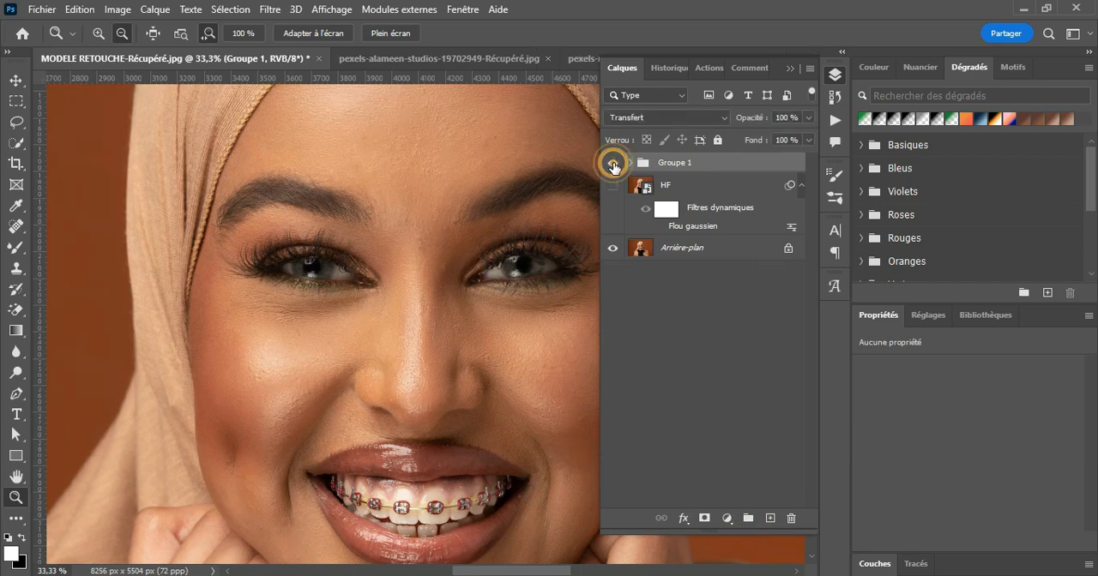
click(613, 163)
click(612, 163)
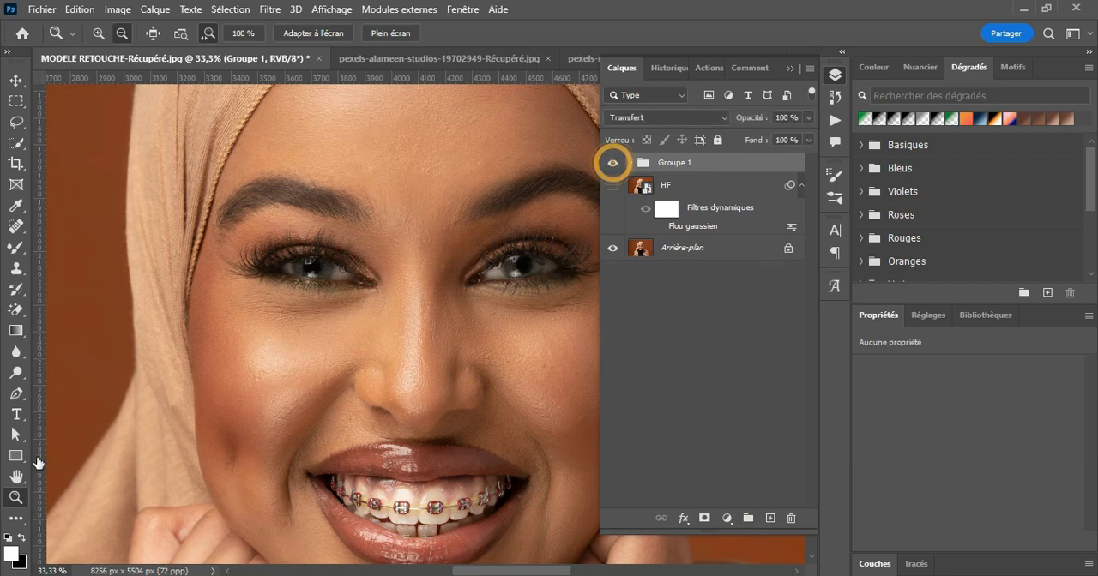
click(429, 238)
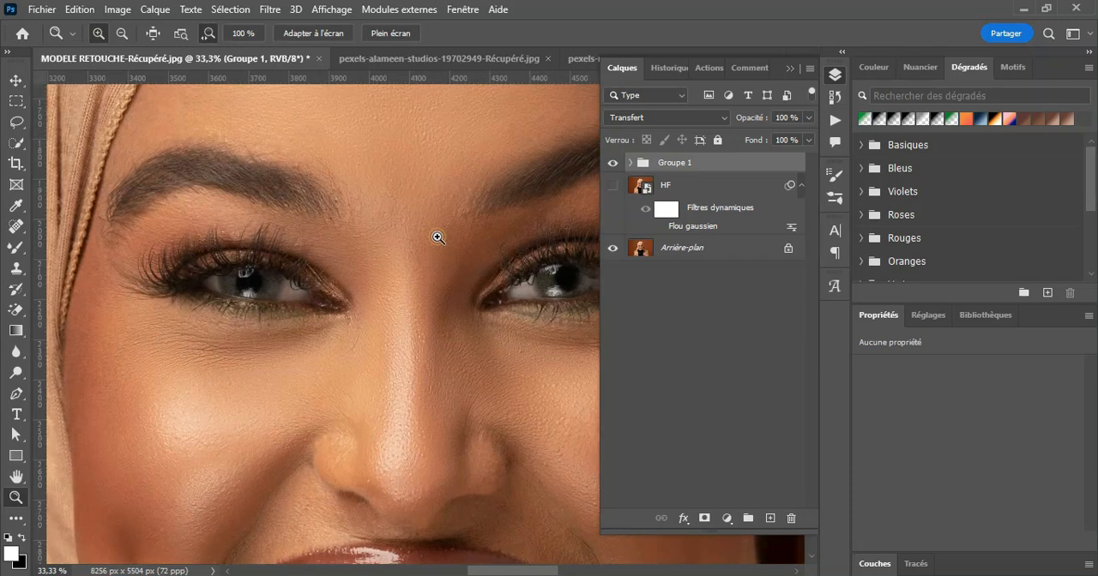
click(612, 162)
click(612, 163)
scroll(497, 268, up, 3)
click(612, 163)
click(613, 163)
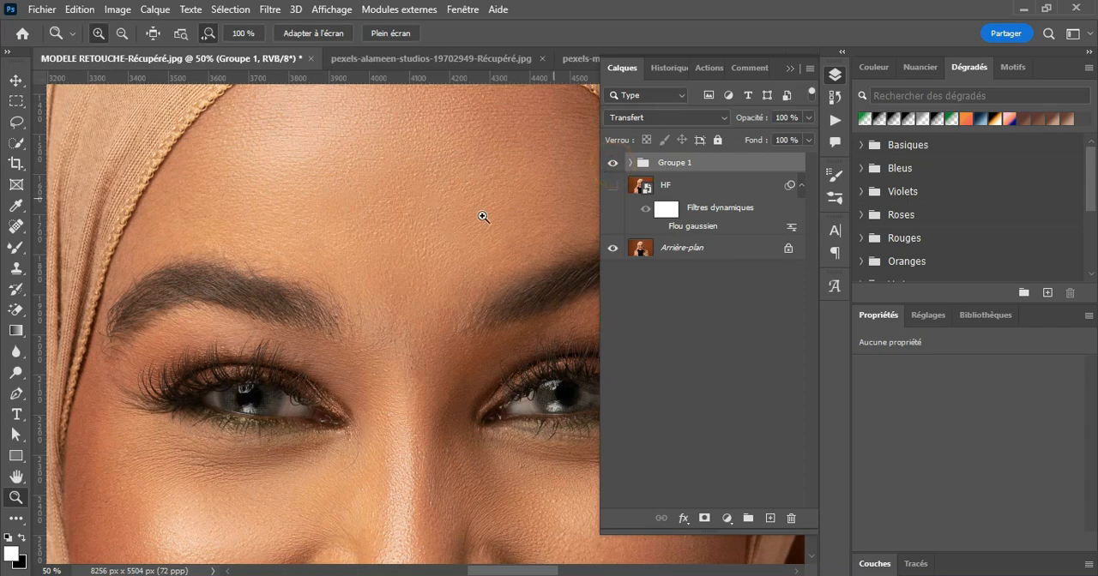
Step: Check the contents of Groupe 1 and delete the hidden HF smart object layer below it
click(16, 80)
click(632, 163)
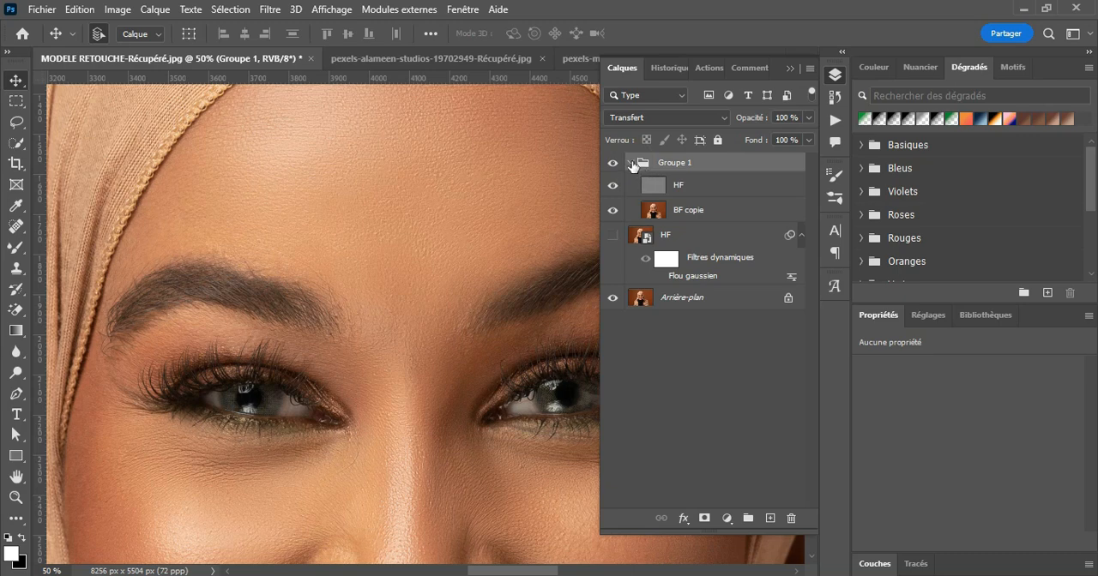
click(631, 163)
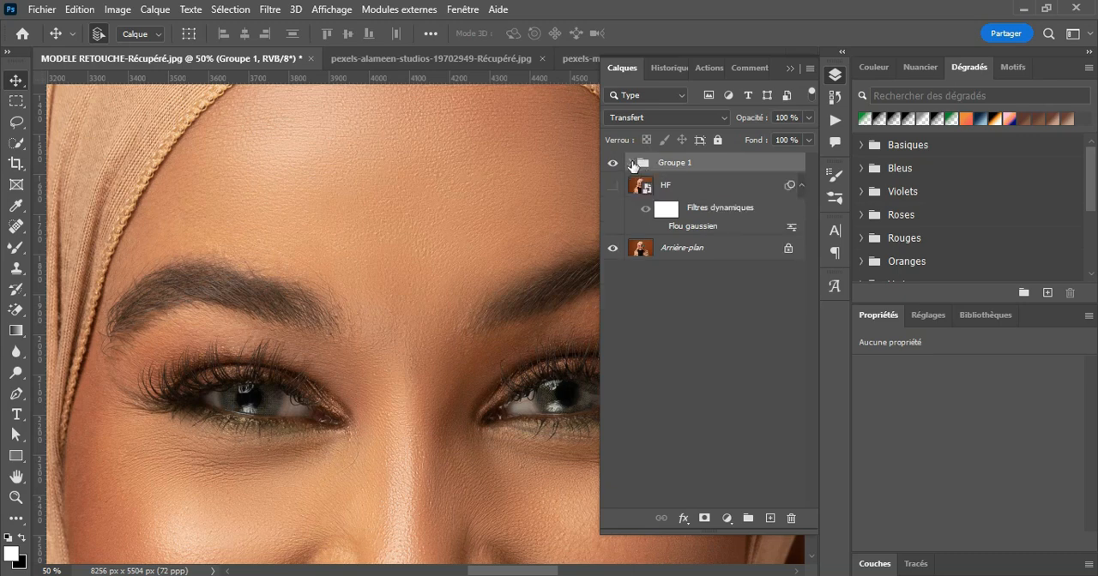
click(708, 198)
drag(743, 196, 791, 518)
Step: Compare the forehead with and without Groupe 1 and inspect the retouched skin texture at 100% zoom
click(612, 164)
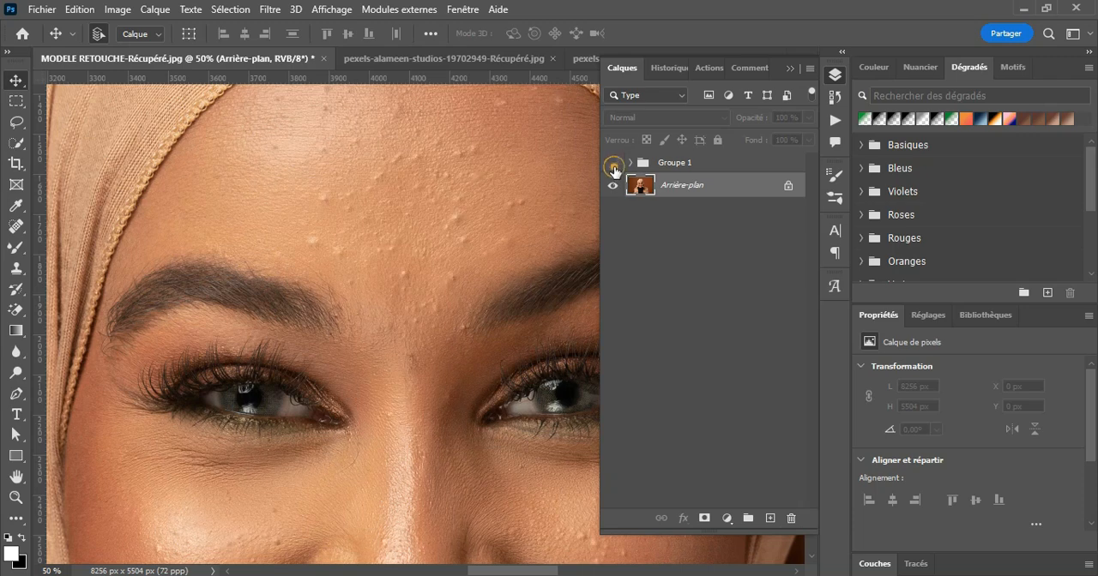
click(612, 163)
click(612, 163)
click(612, 163)
scroll(473, 289, up, 3)
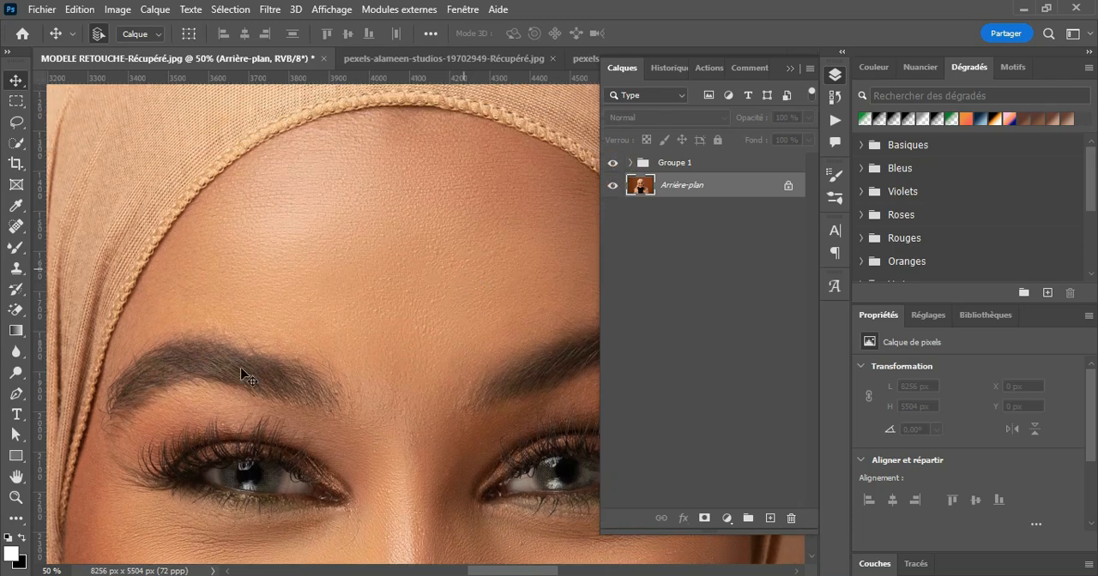
click(17, 498)
click(310, 307)
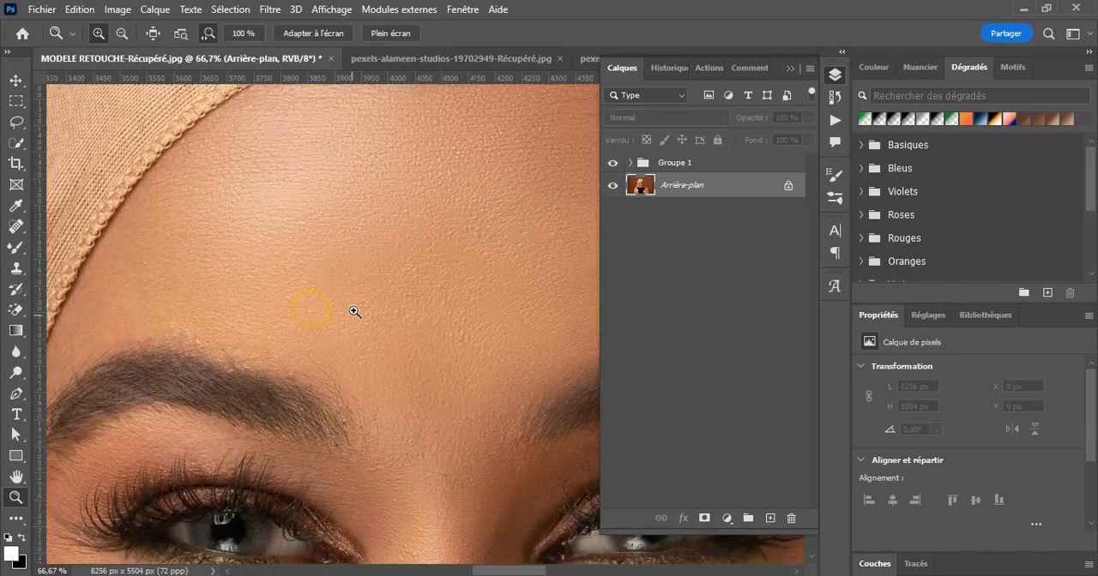
click(16, 80)
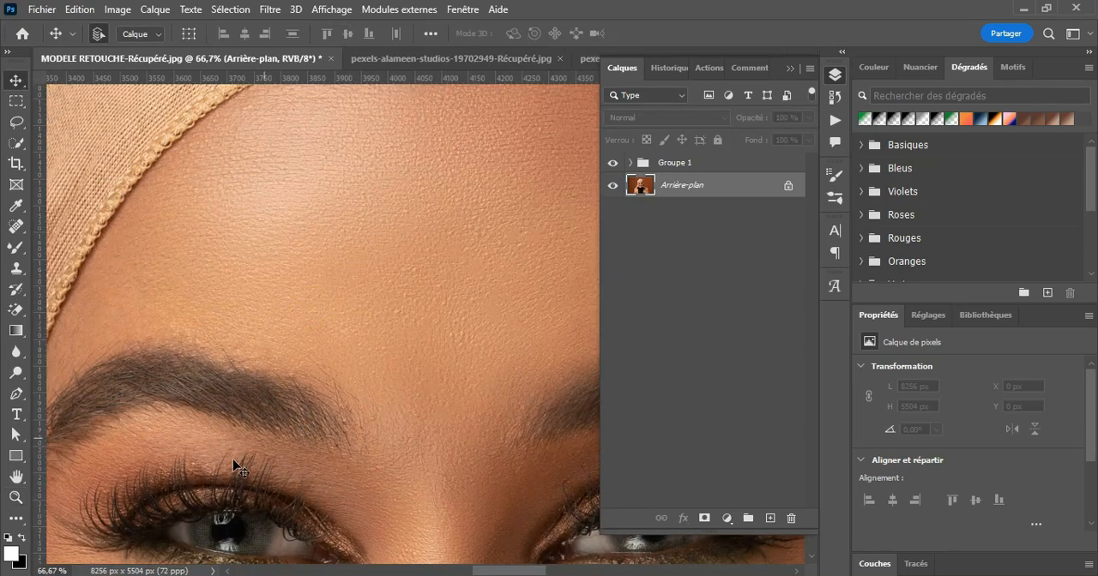
click(15, 497)
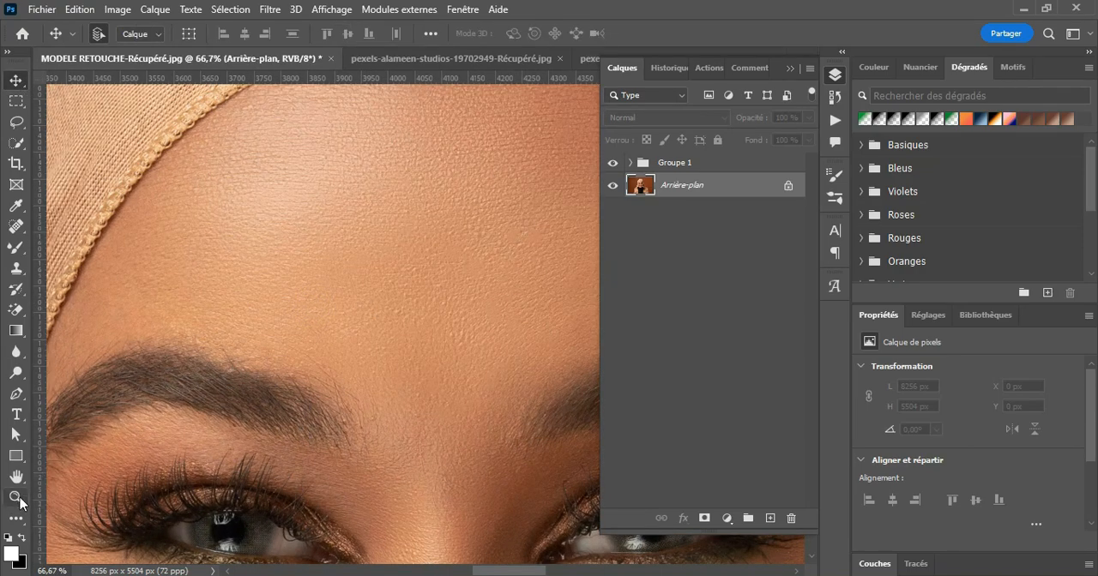
click(397, 323)
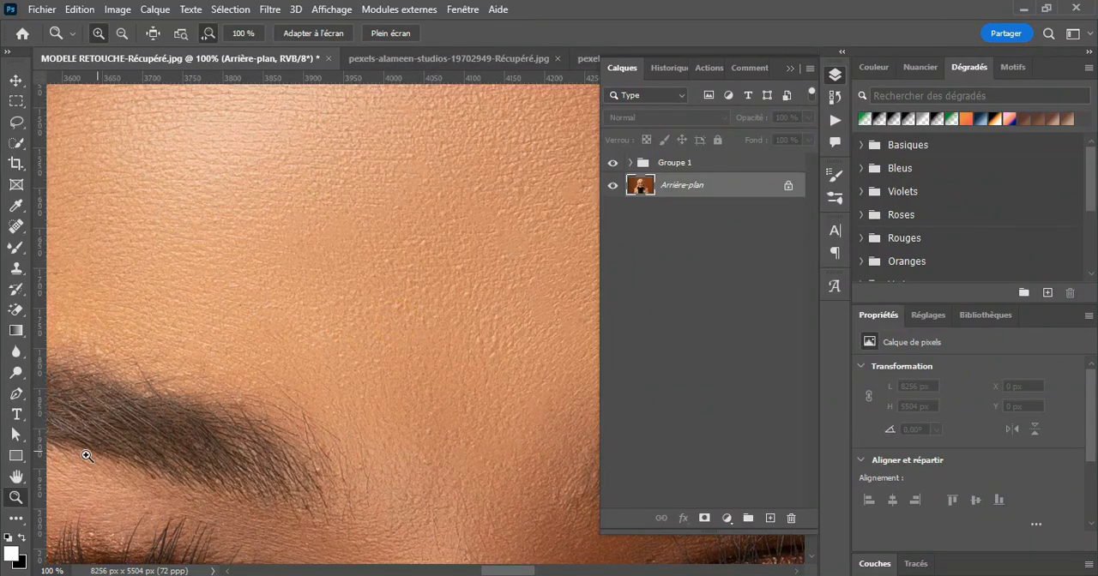
Step: Check the contents of the Groupe 1 layer group and rename the group as SP
click(122, 32)
click(403, 266)
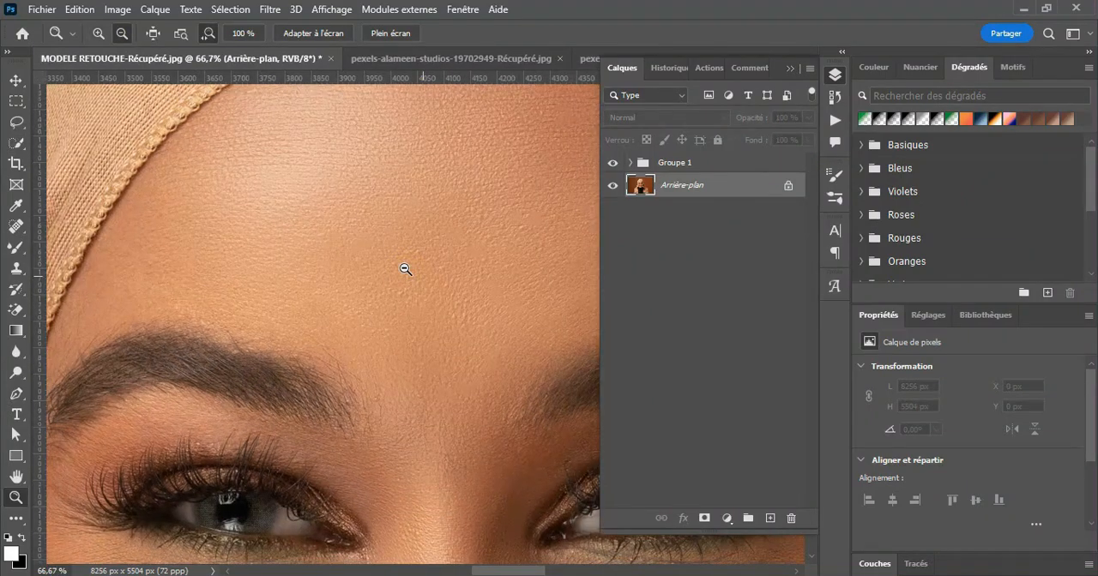
click(404, 266)
click(632, 163)
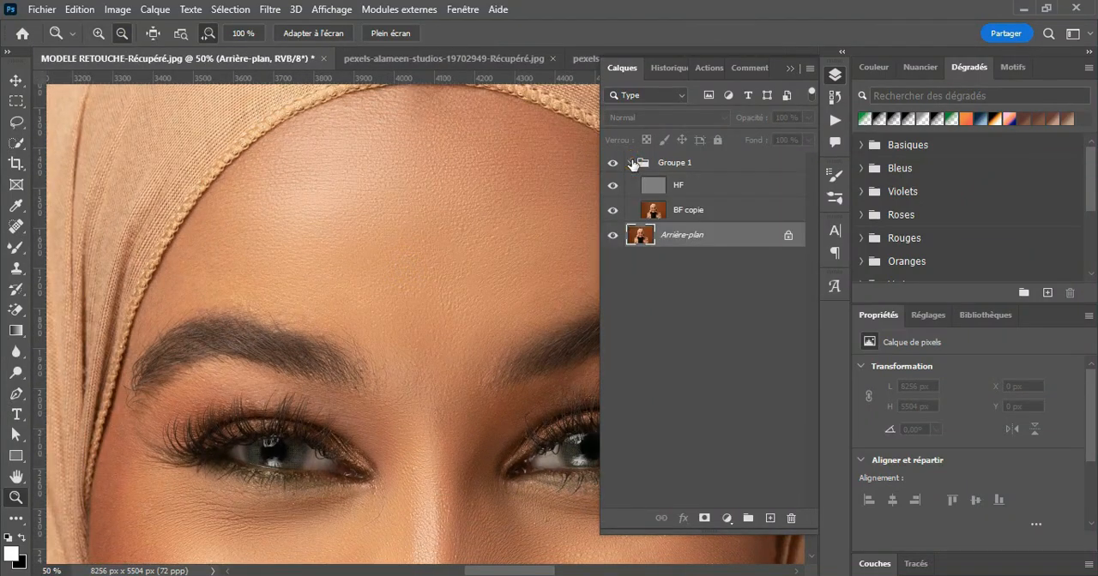
click(632, 163)
click(674, 162)
double_click(677, 163)
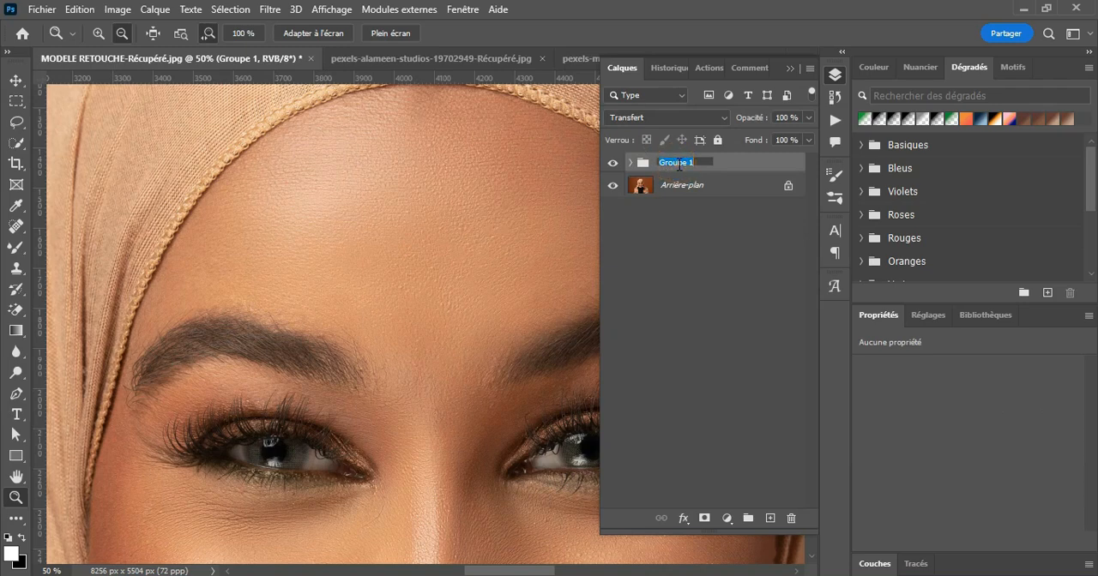
text(SP)
key(Return)
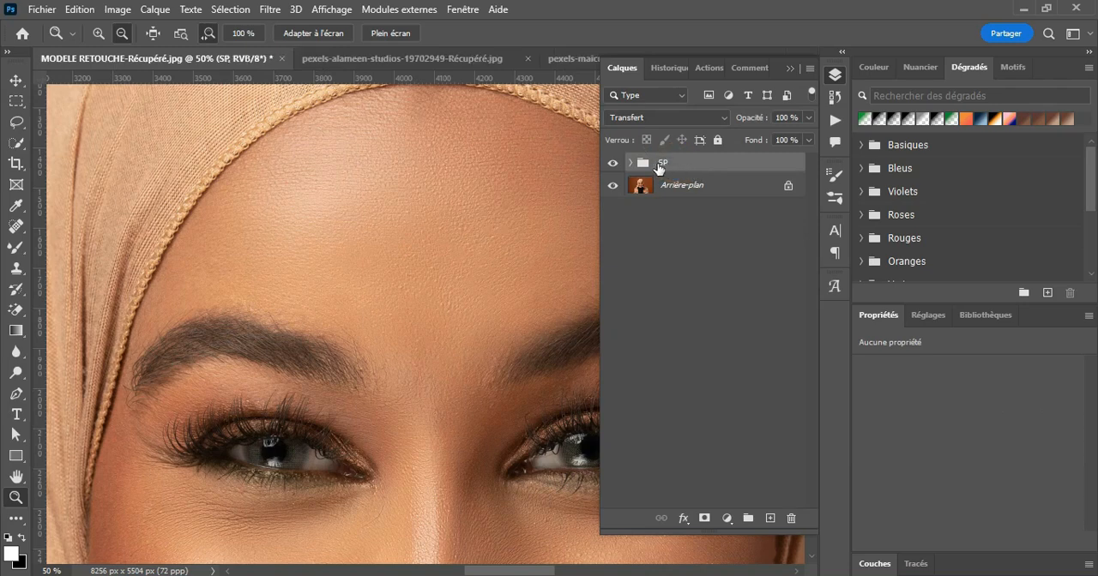
Step: Add a new empty layer above the SP group and name it TEXTURE
click(771, 518)
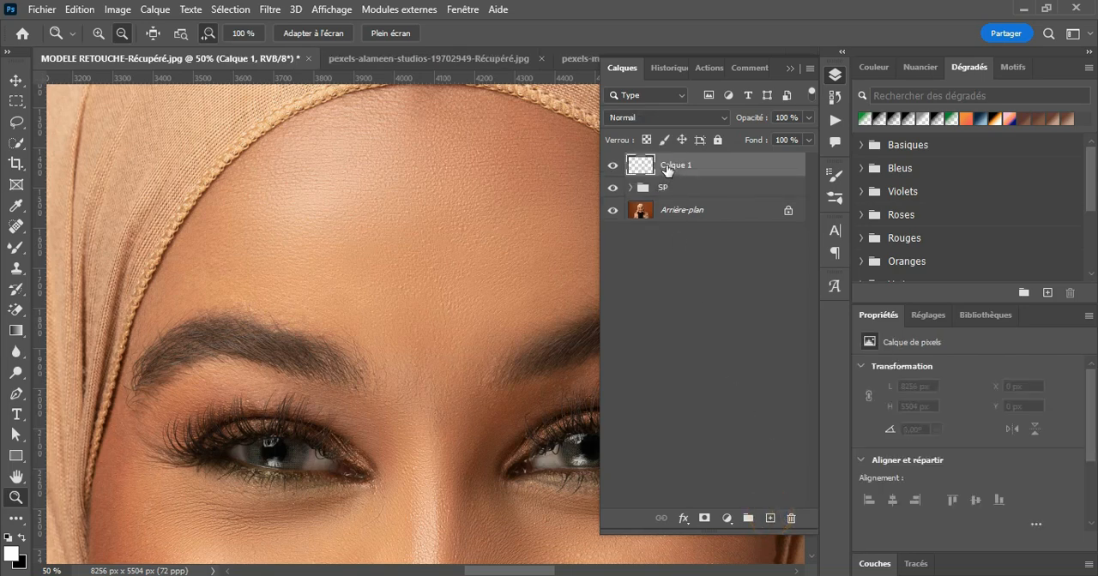
double_click(682, 165)
key(Return)
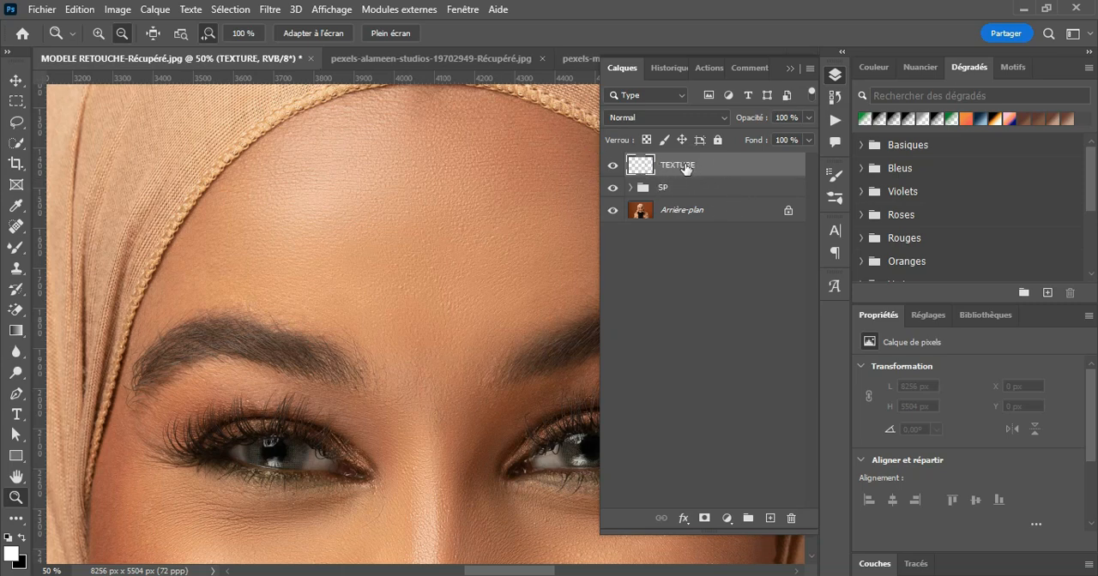
Step: Fill the TEXTURE layer with 50% gris, using Incrustation mode at 100% opacity
click(78, 11)
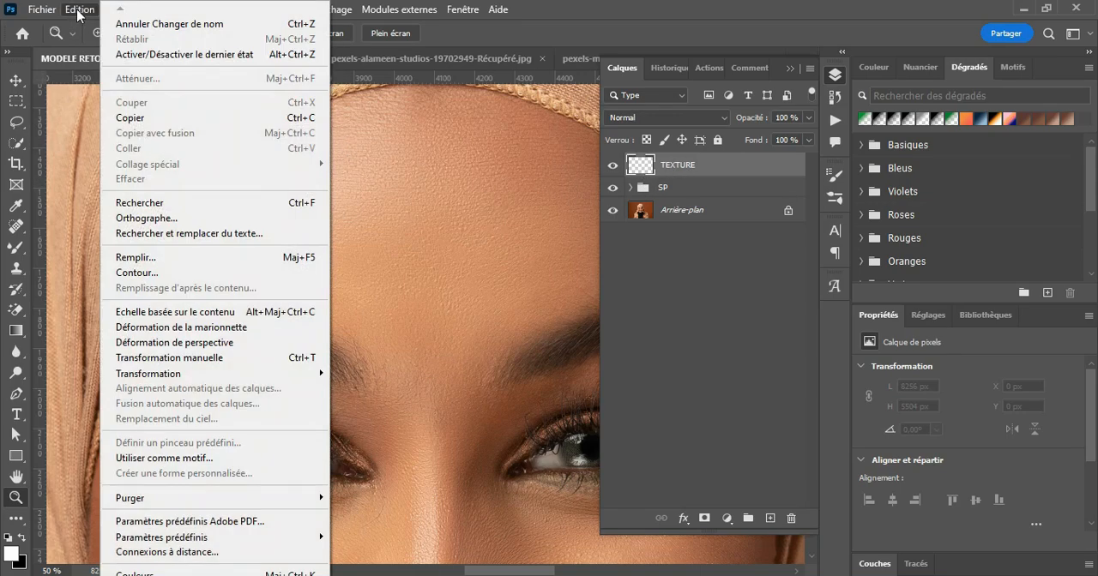
click(167, 257)
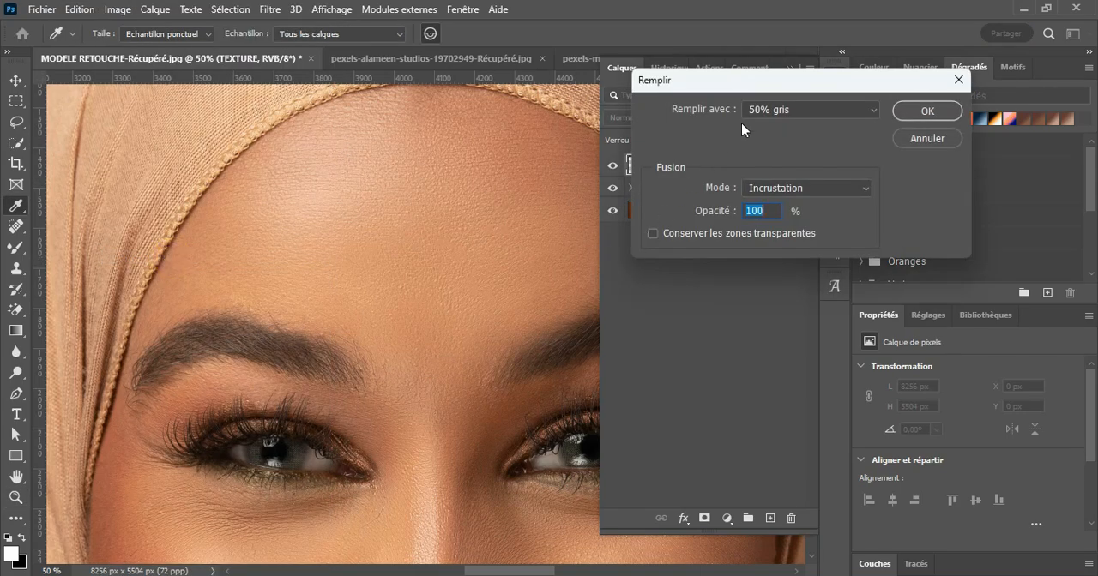
click(764, 114)
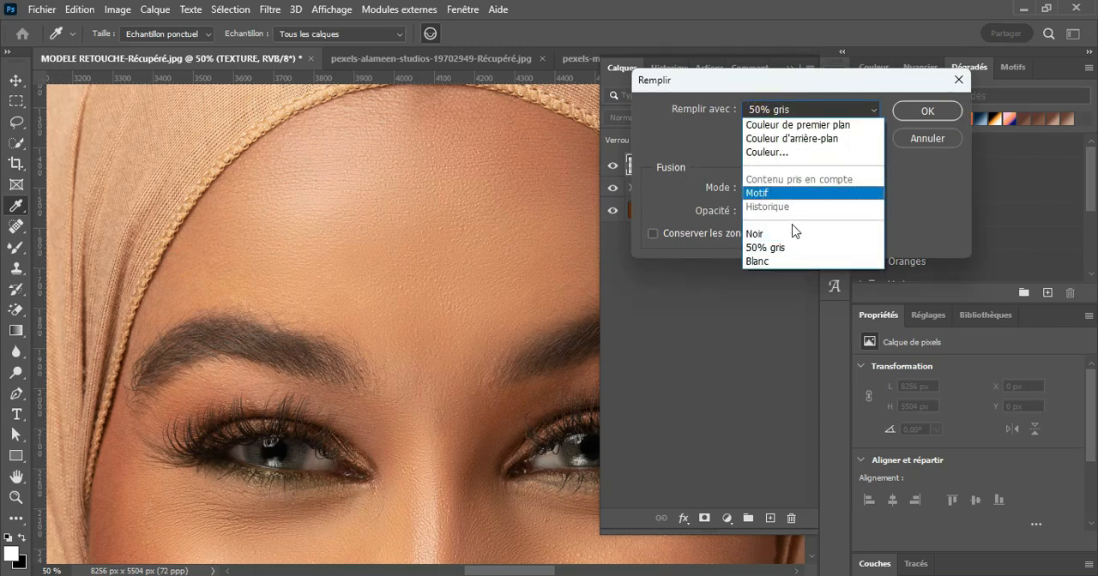
click(765, 248)
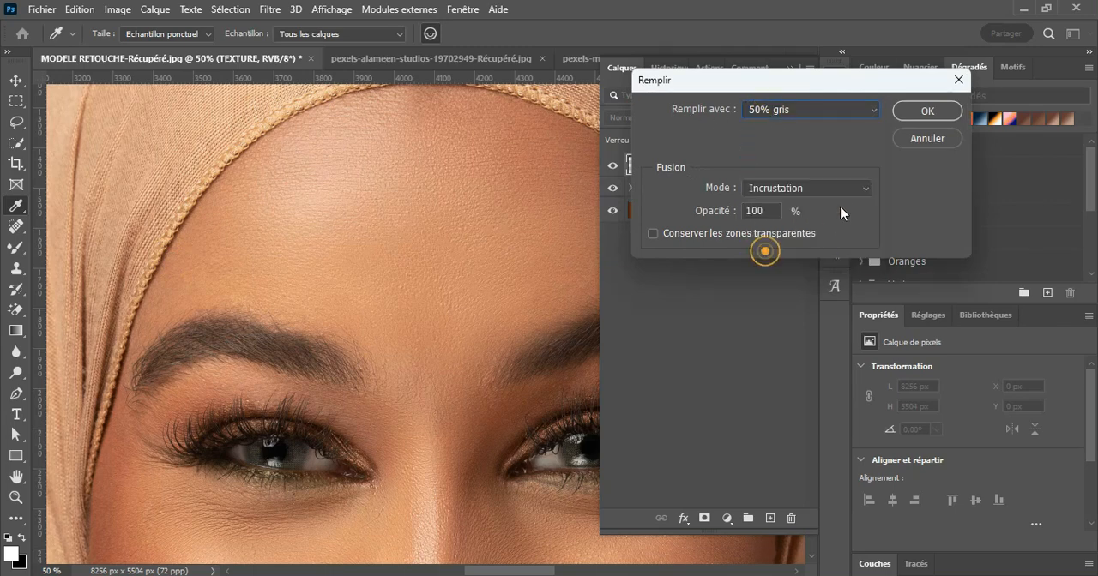
click(923, 114)
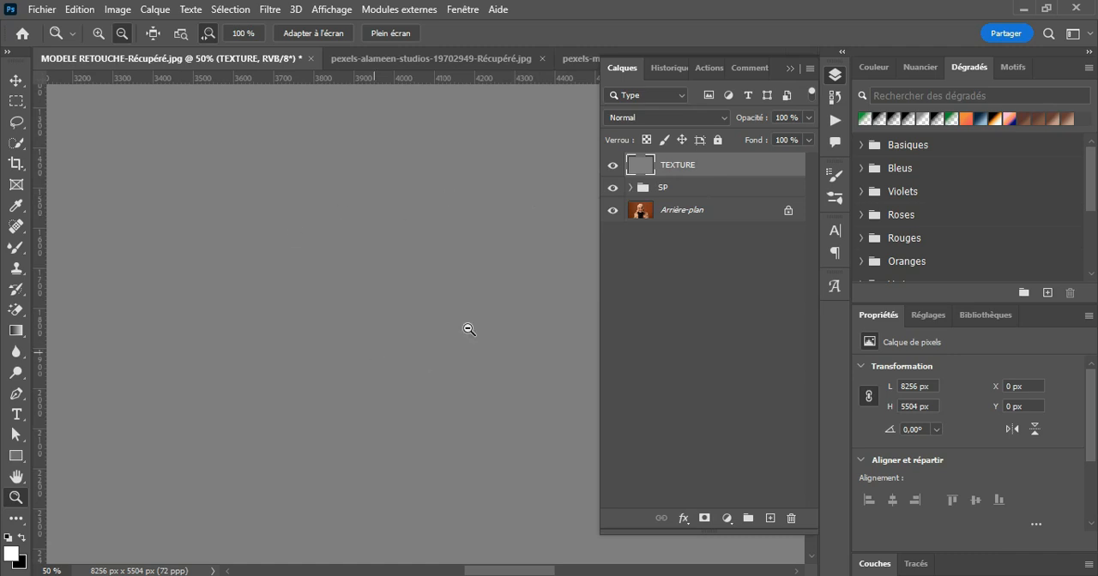
Step: Add monochromatic noise with Gaussienne distribution to the TEXTURE layer and set the layer's blend mode to Incrustation
click(270, 11)
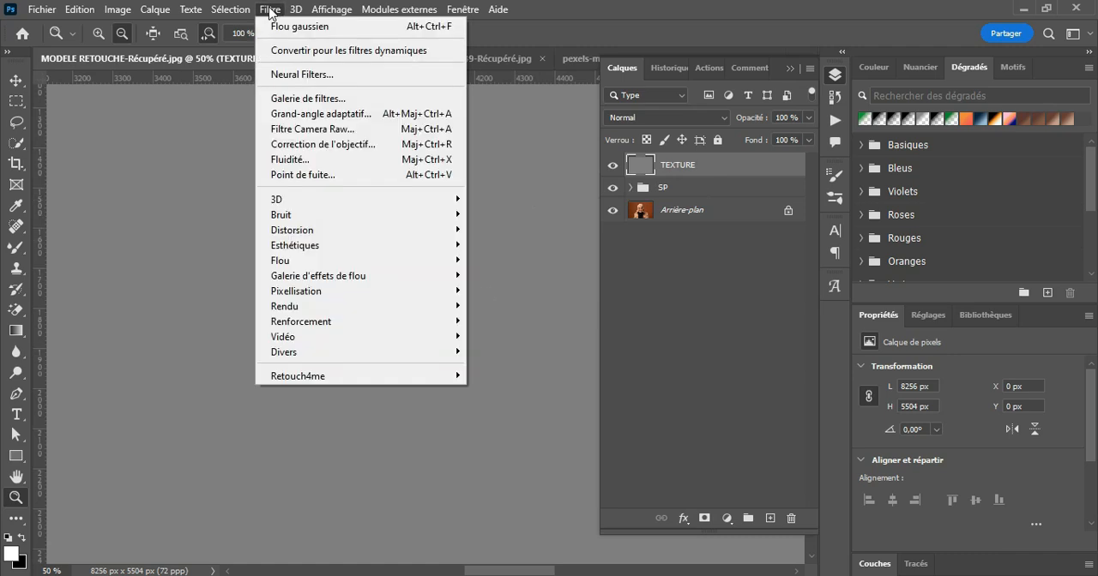
mouse_move(381, 222)
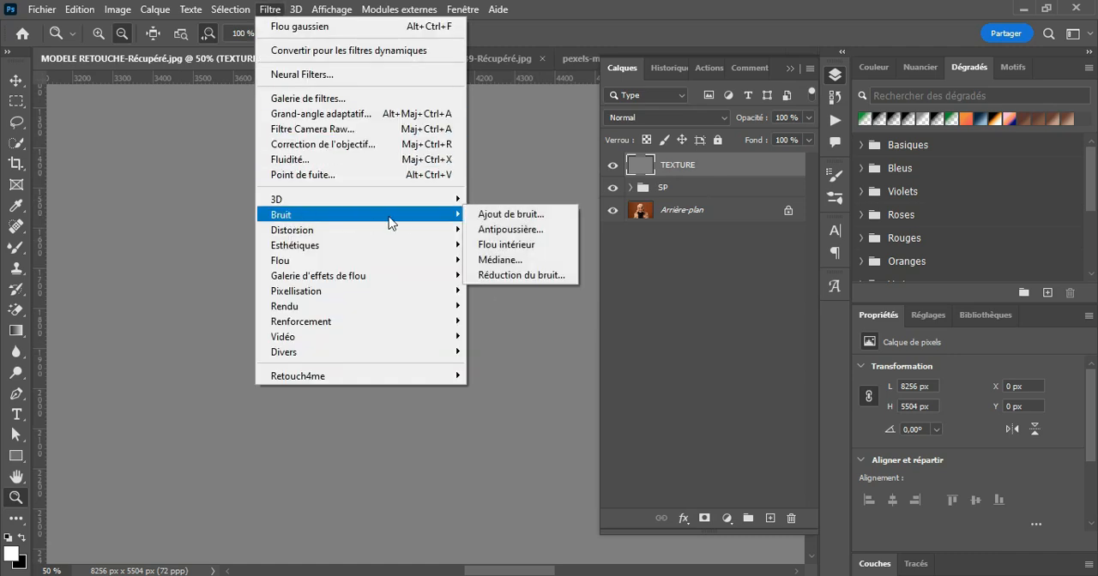
click(512, 214)
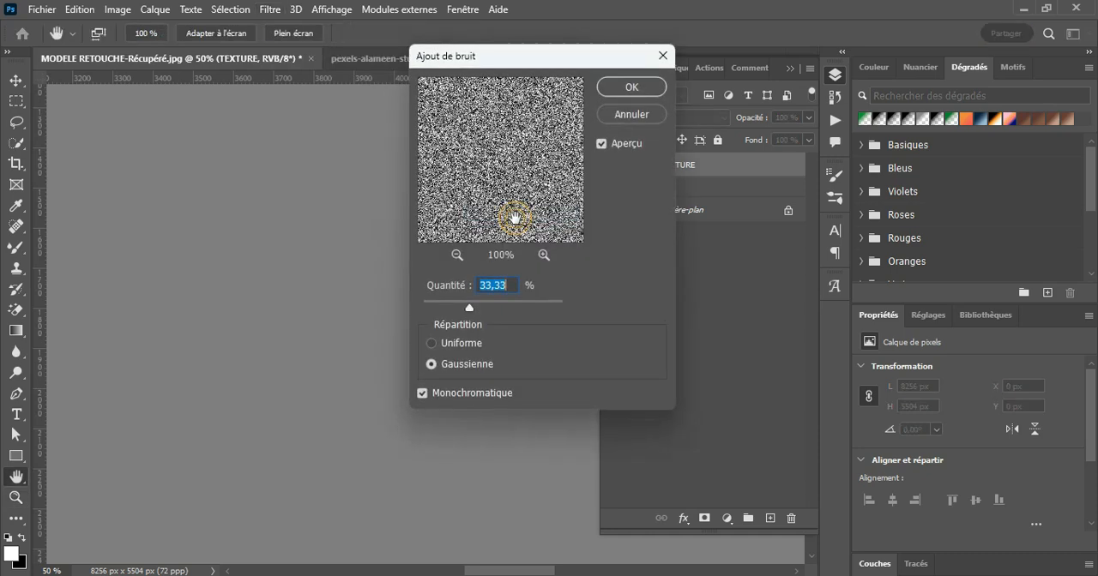
click(423, 394)
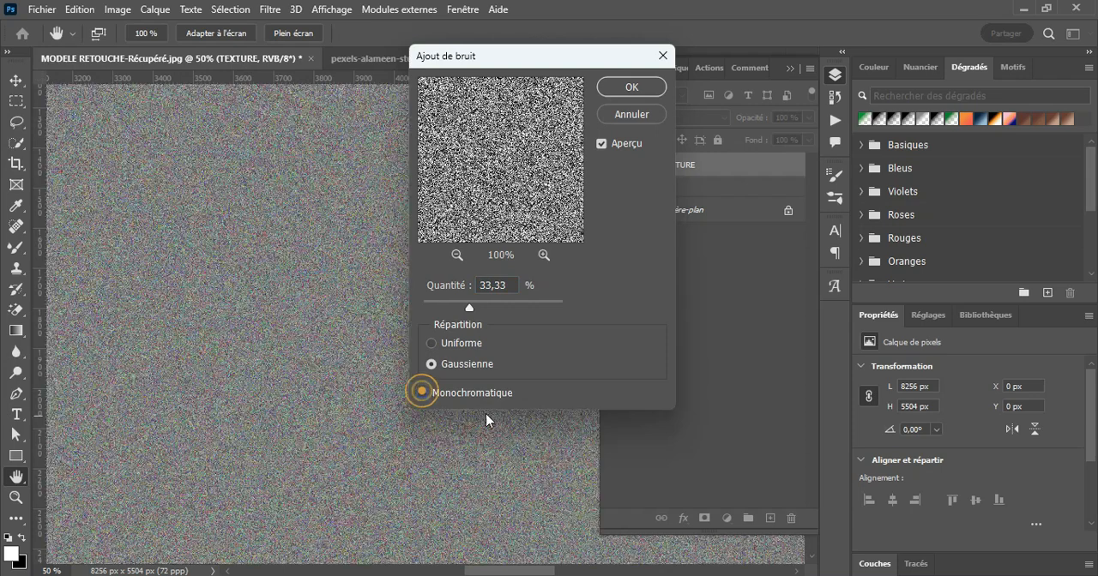
click(431, 343)
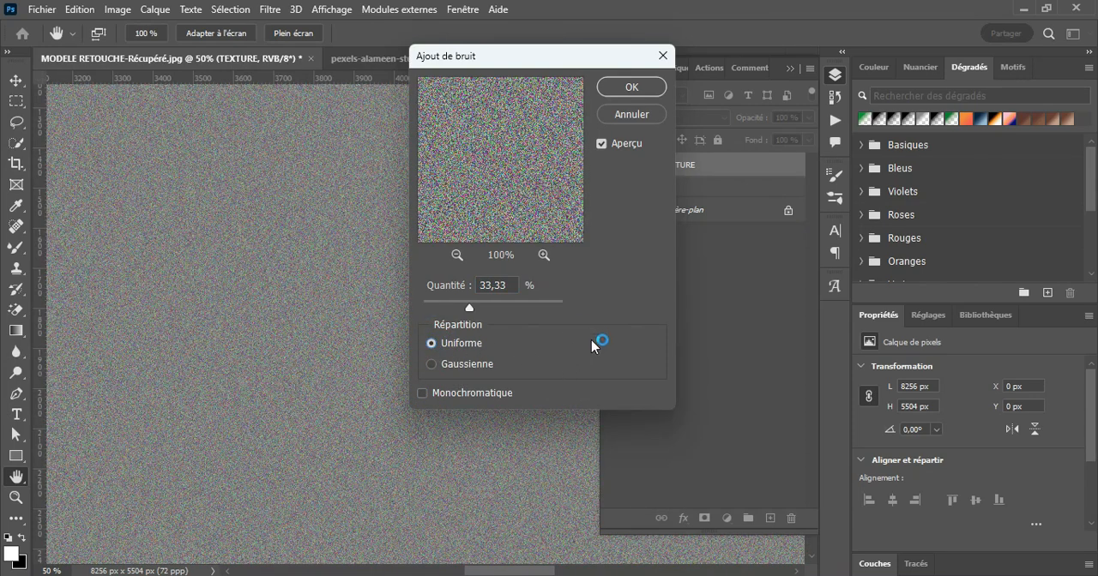
click(443, 364)
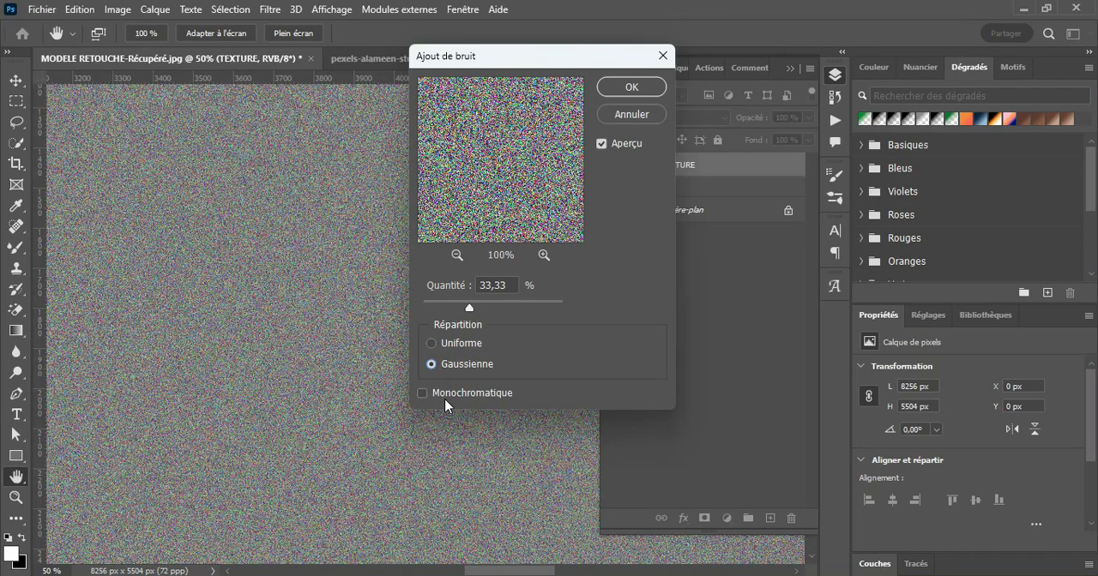
click(422, 394)
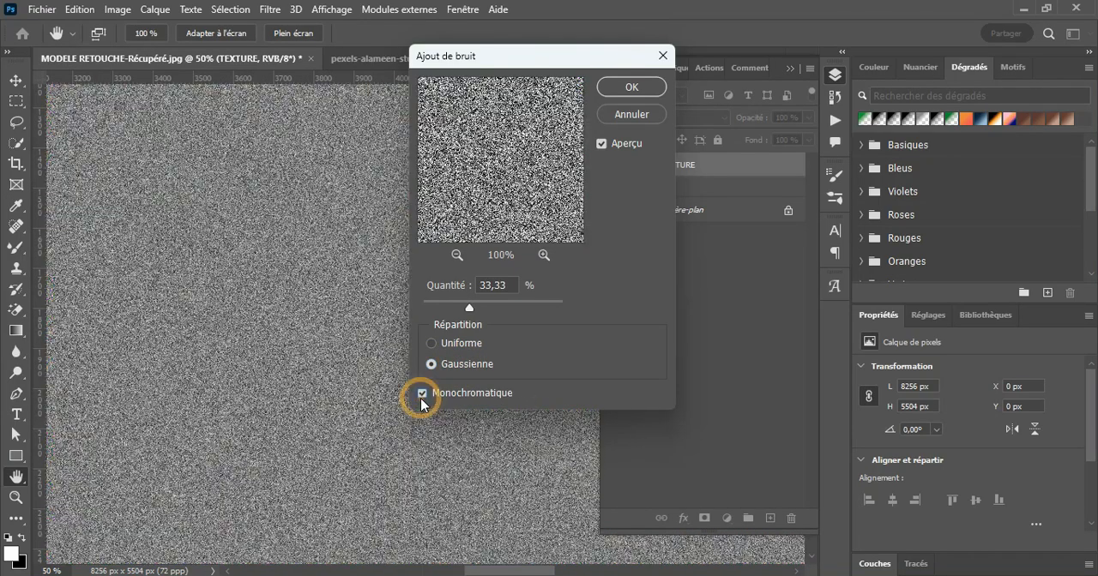
click(324, 210)
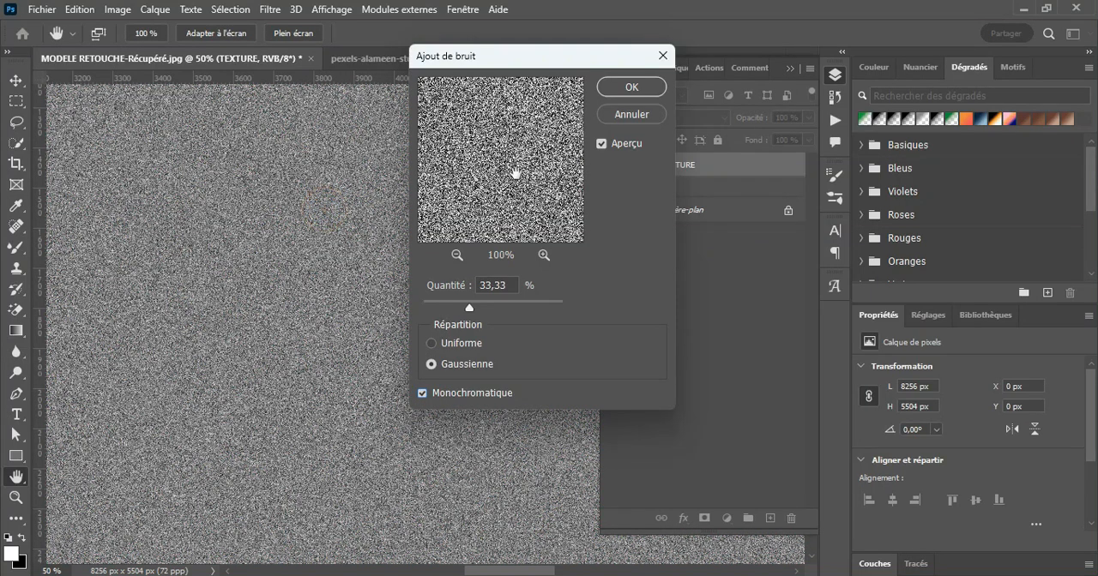
mouse_move(465, 305)
mouse_down()
mouse_move(449, 307)
mouse_move(473, 308)
mouse_up()
click(632, 89)
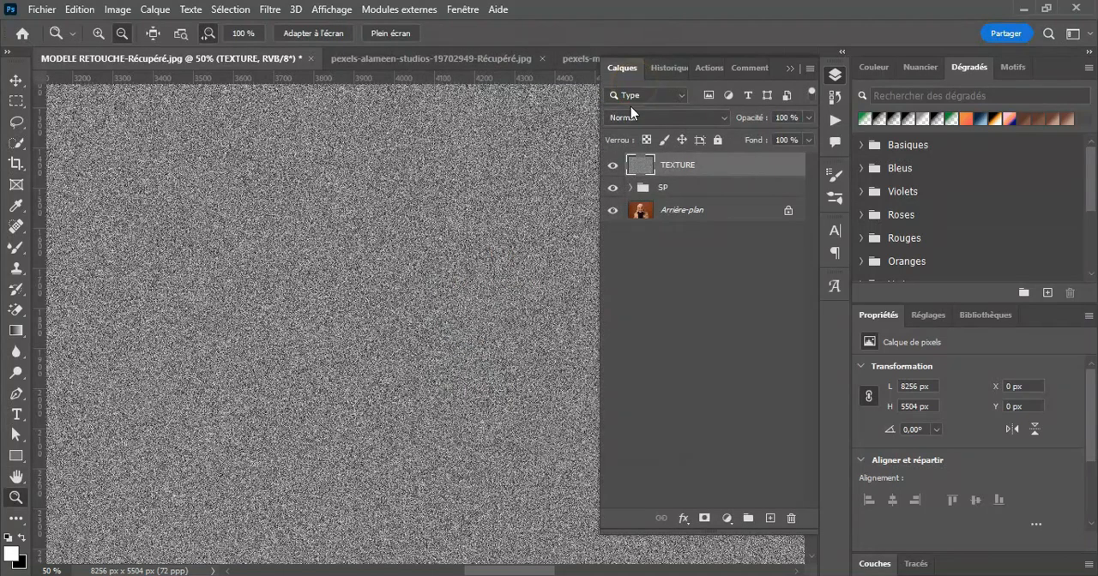
click(680, 117)
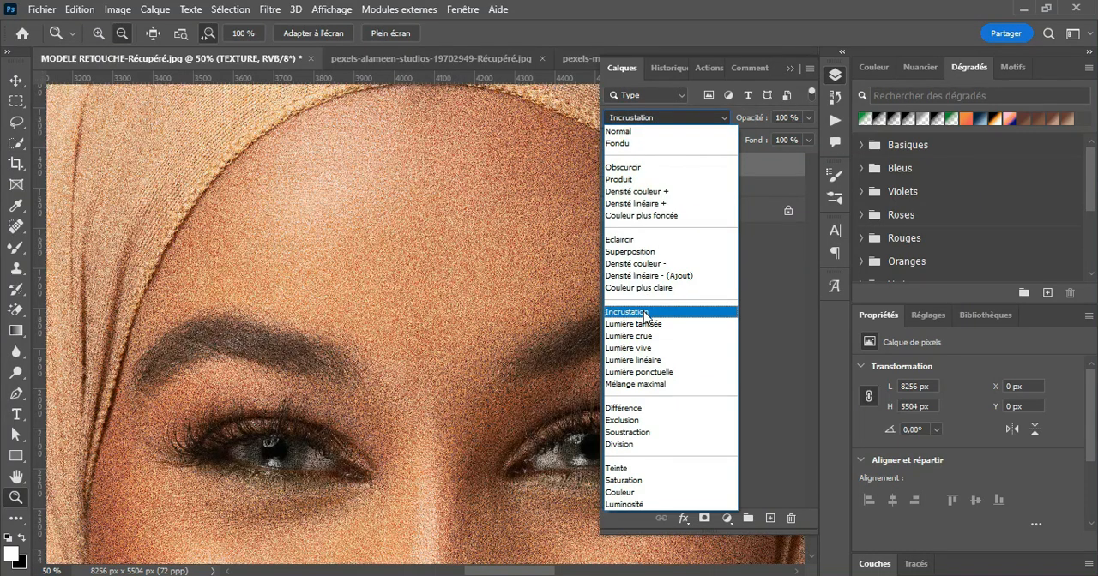
click(645, 314)
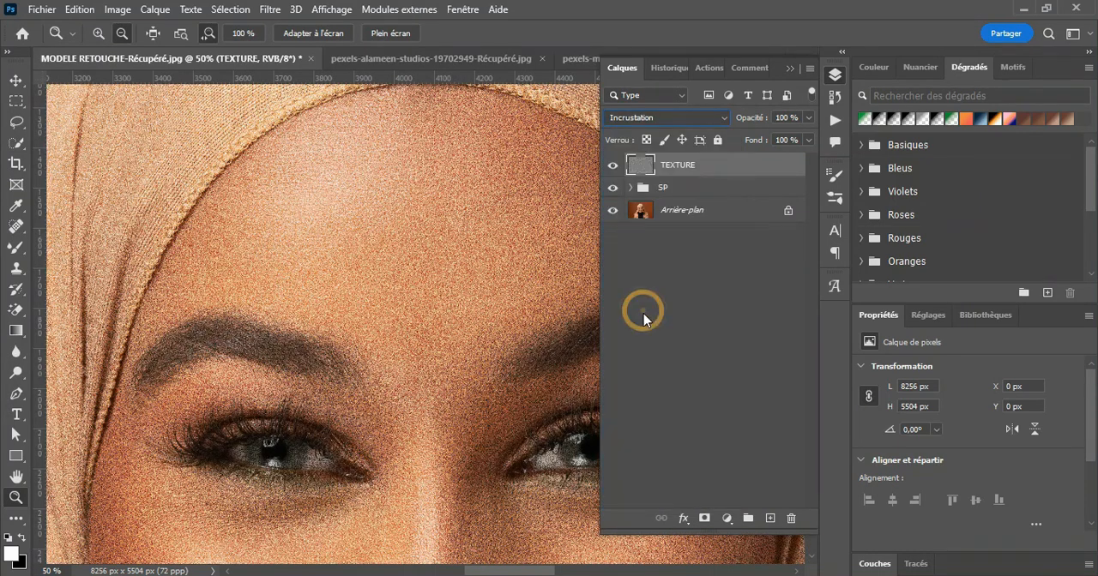
Step: Apply the Estampage filter to the TEXTURE layer with a 5° angle, 11-pixel height and 21% factor
click(271, 10)
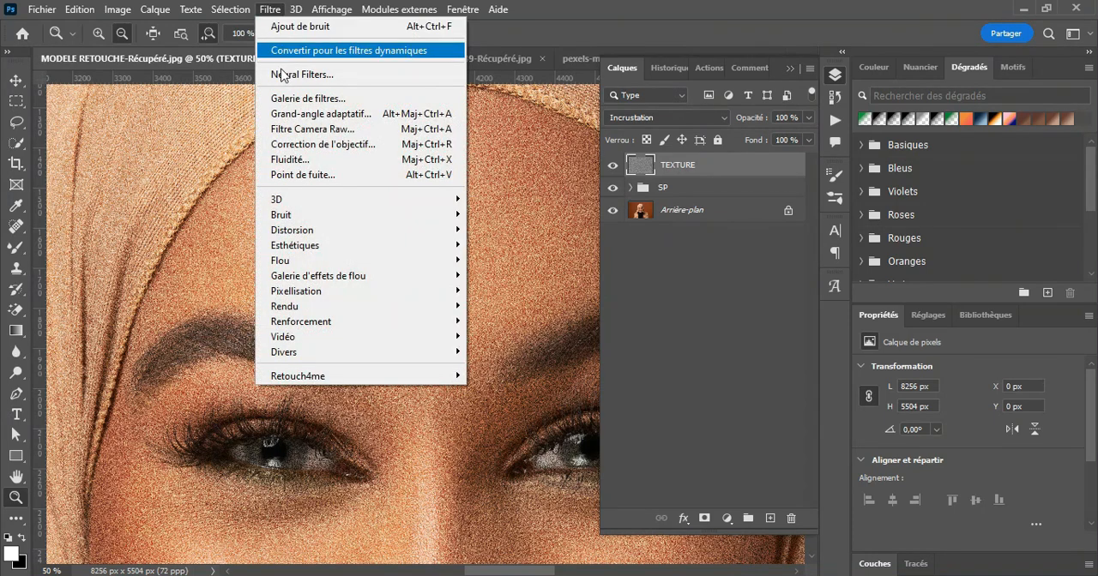
mouse_move(290, 250)
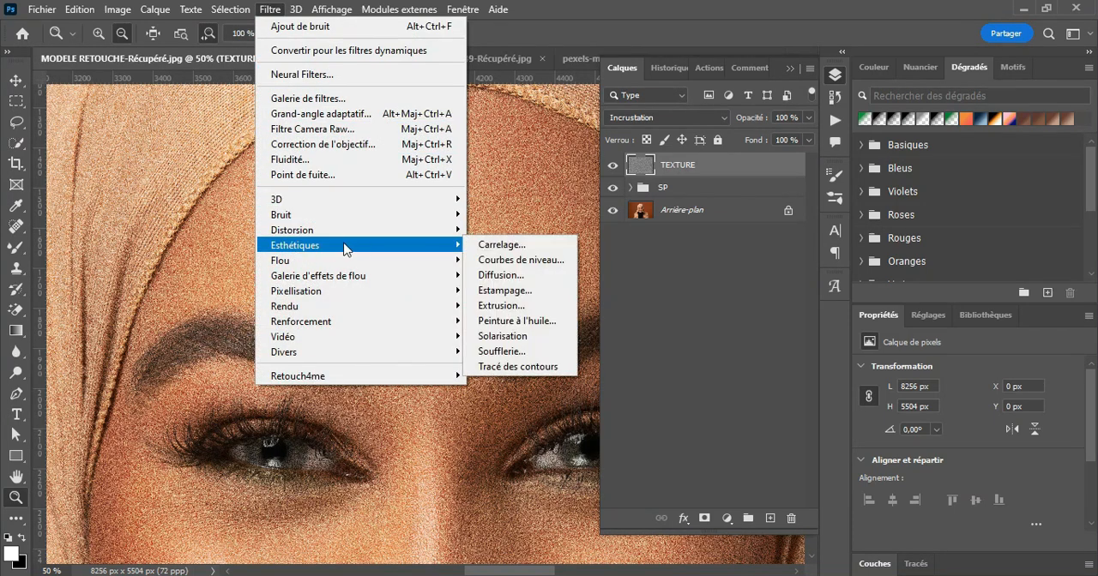
click(507, 292)
drag(438, 74, 668, 73)
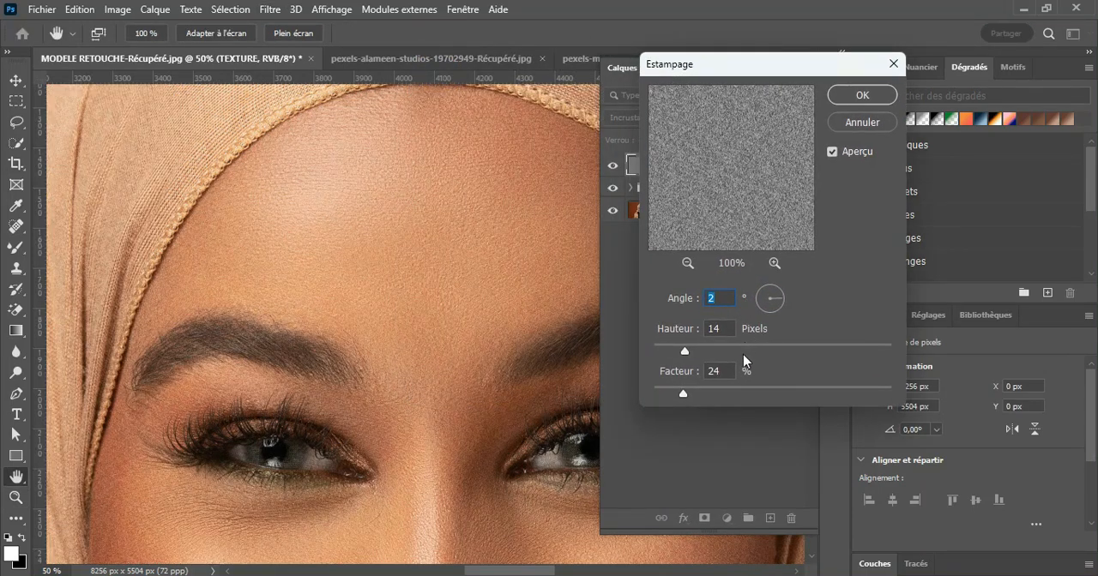
mouse_move(686, 354)
mouse_down()
mouse_move(712, 355)
mouse_move(692, 350)
mouse_up()
mouse_move(683, 393)
mouse_down()
mouse_move(661, 393)
mouse_move(688, 398)
mouse_move(680, 393)
mouse_up()
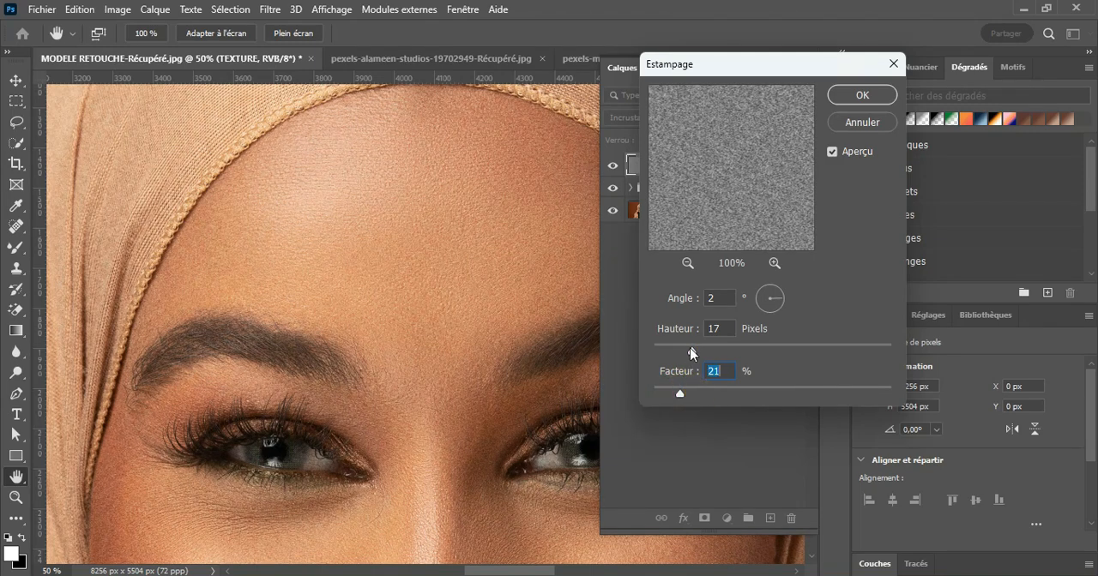
click(678, 351)
click(678, 352)
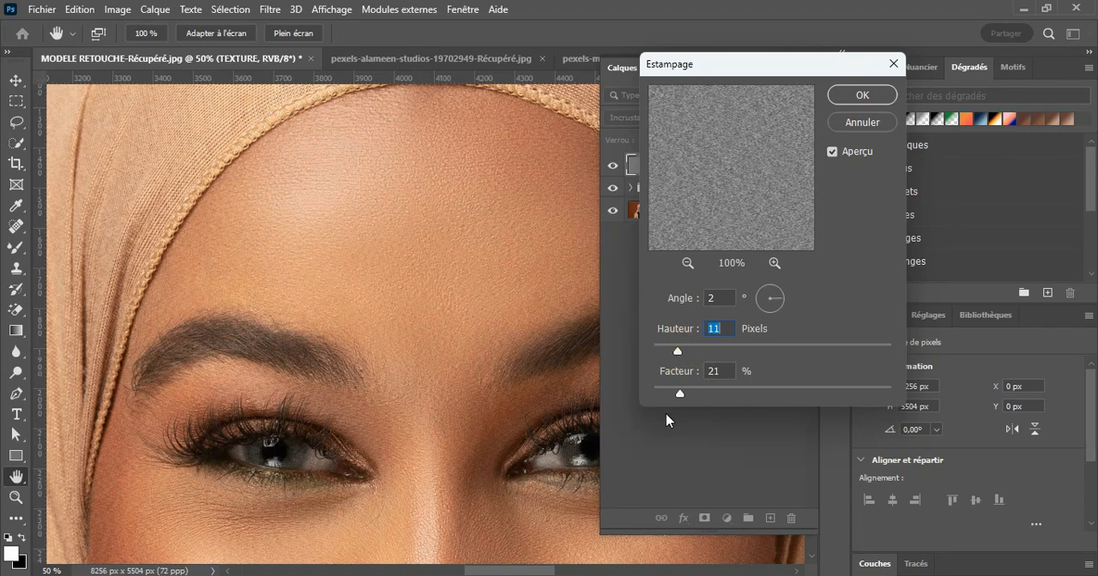
click(778, 295)
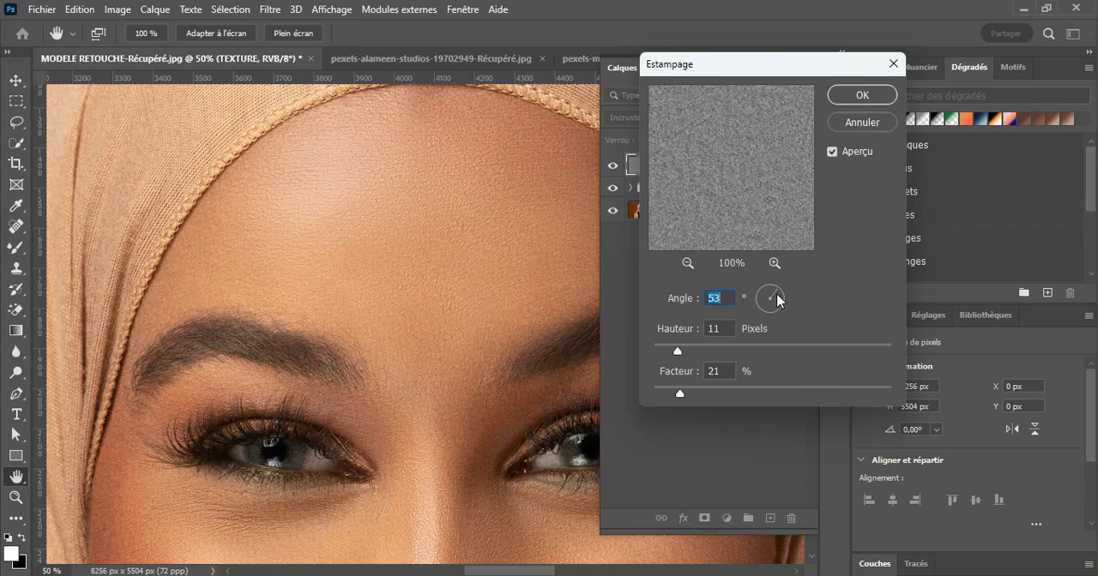
drag(778, 300, 778, 298)
click(865, 94)
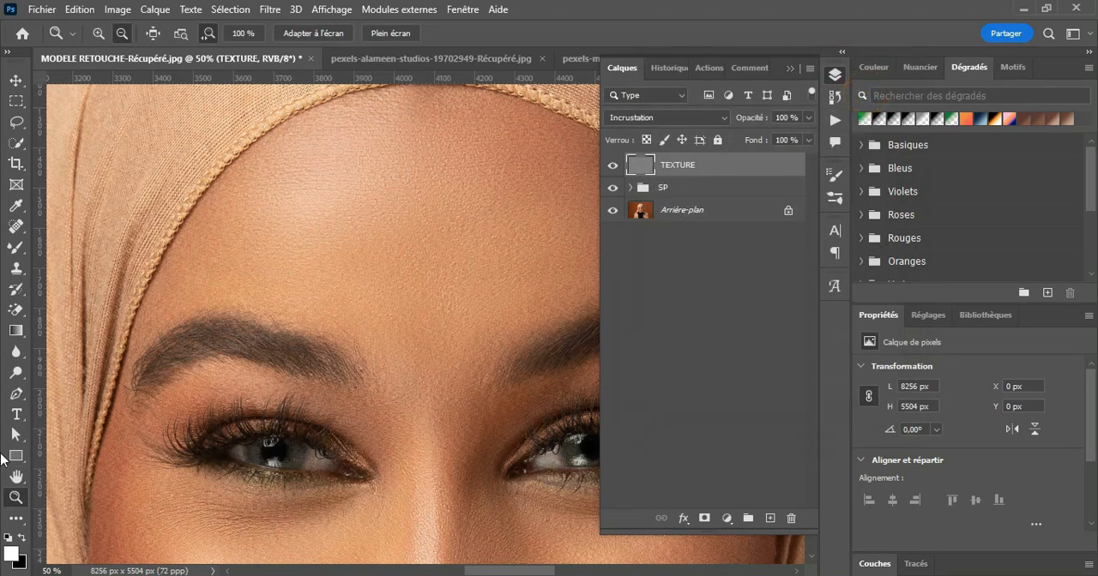
Step: Compare the forehead skin with and without the TEXTURE layer at close zoom
click(449, 246)
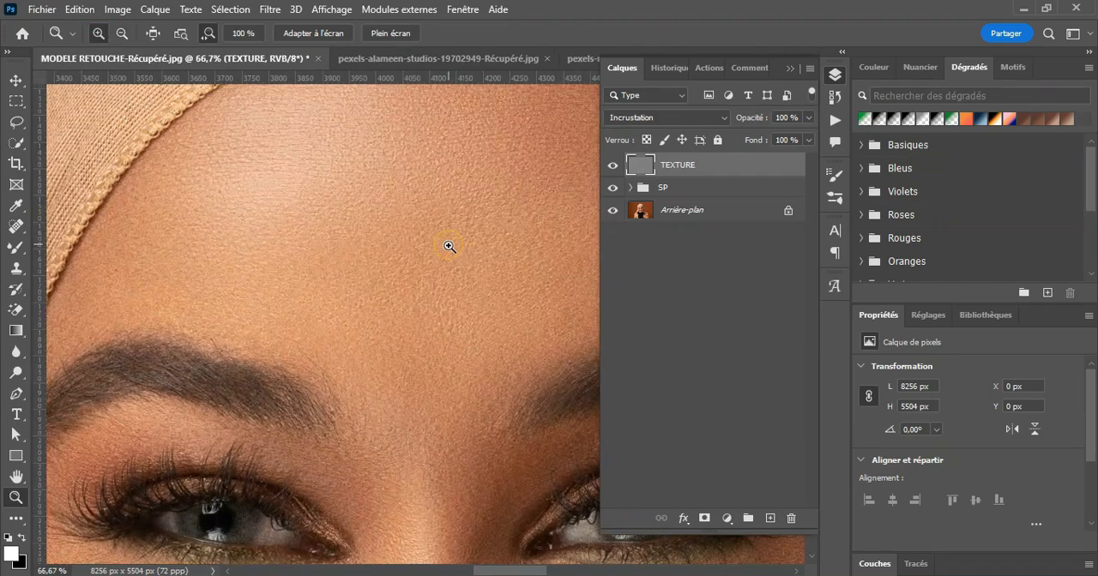
click(611, 166)
click(612, 166)
click(470, 277)
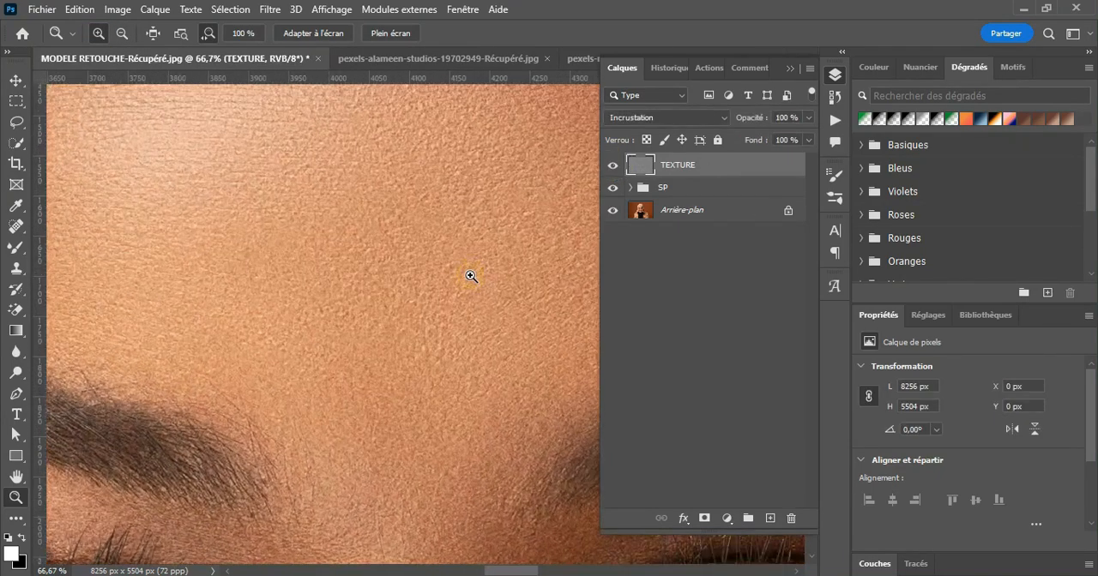
click(611, 166)
click(611, 166)
click(611, 165)
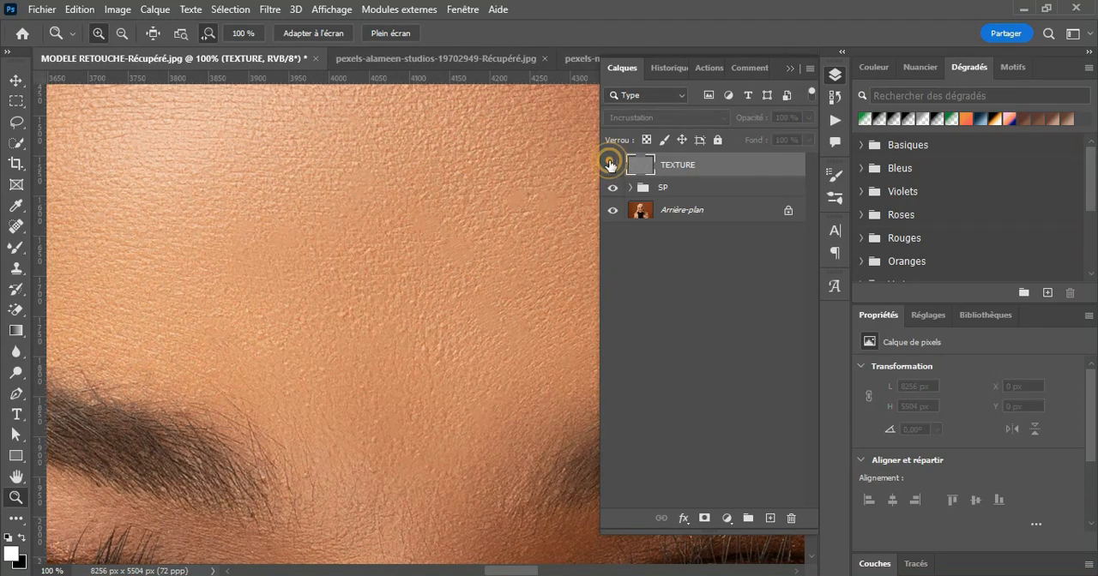
click(610, 166)
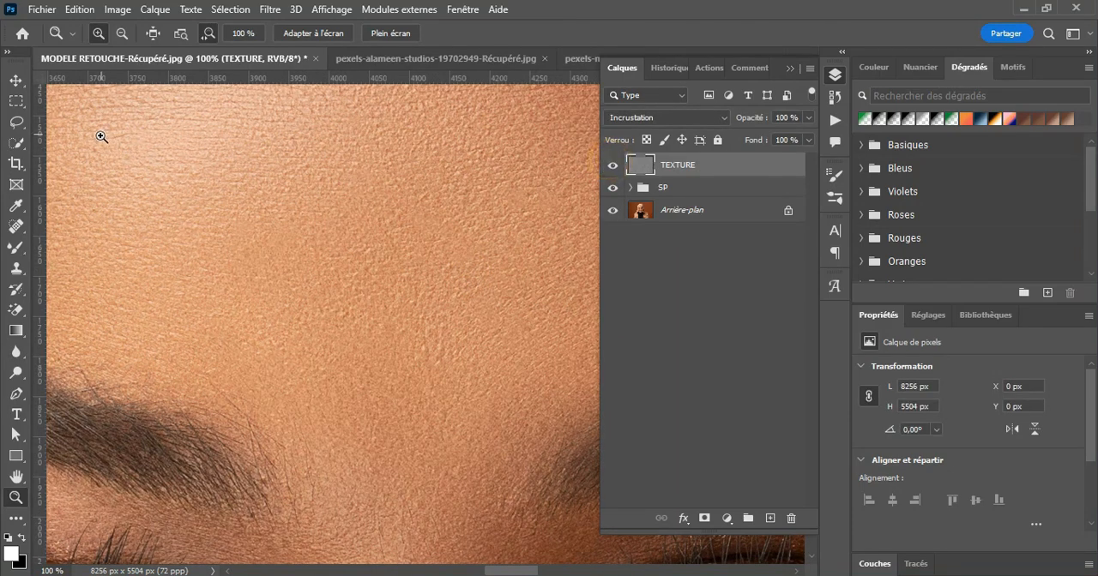
click(455, 343)
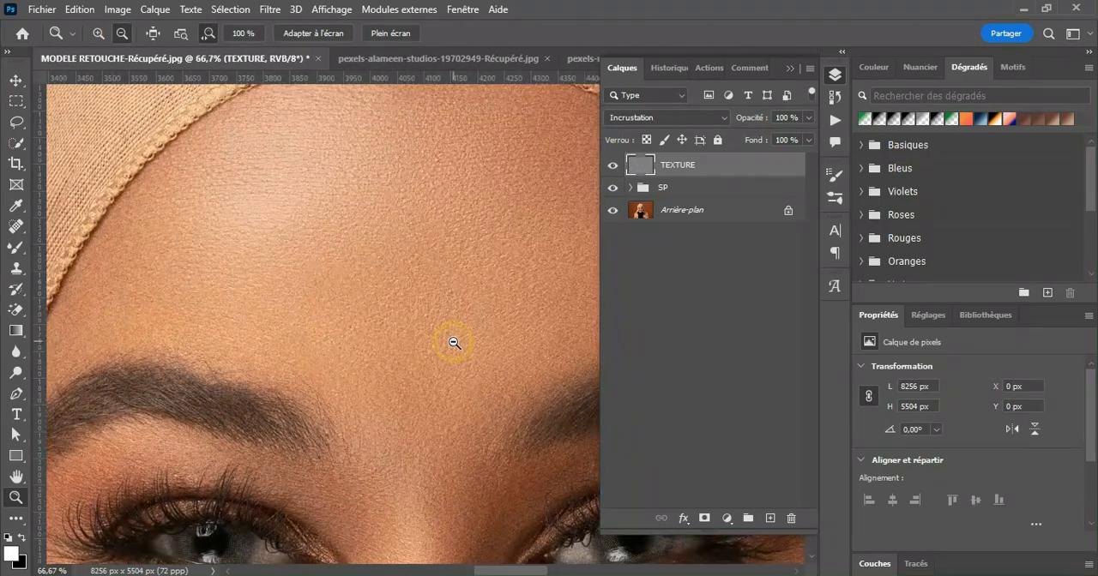
Step: Add a white layer mask to the TEXTURE layer
scroll(455, 343, down, 5)
scroll(454, 343, down, 2)
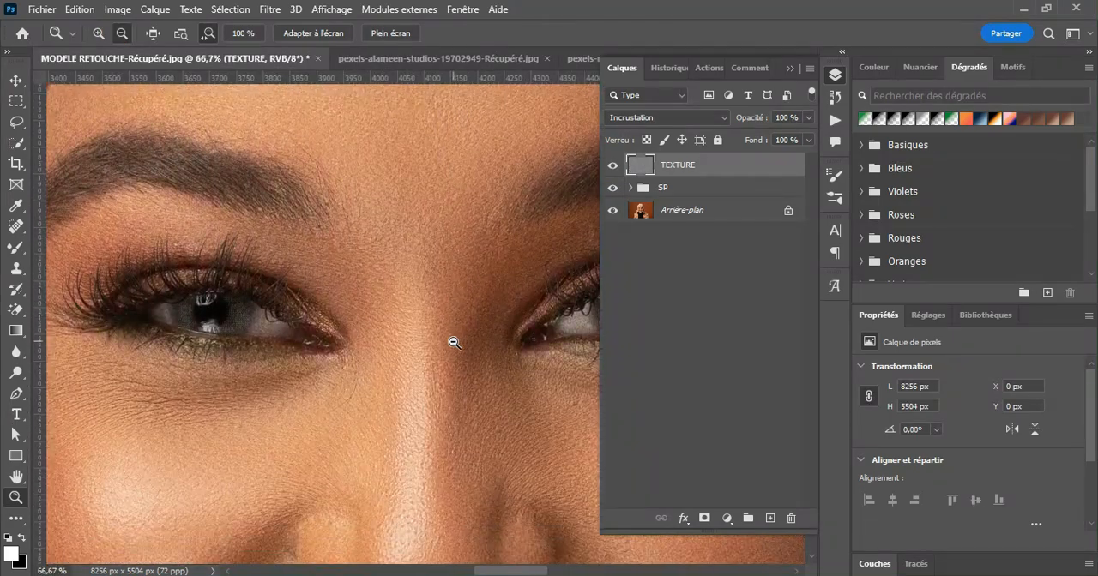
scroll(455, 343, down, 5)
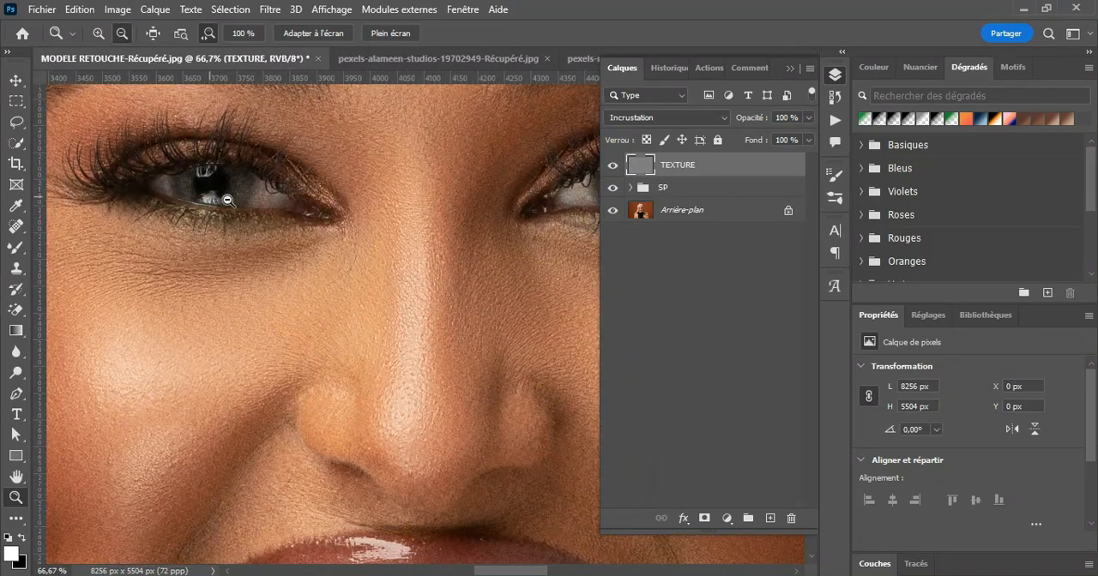
scroll(499, 514, down, 4)
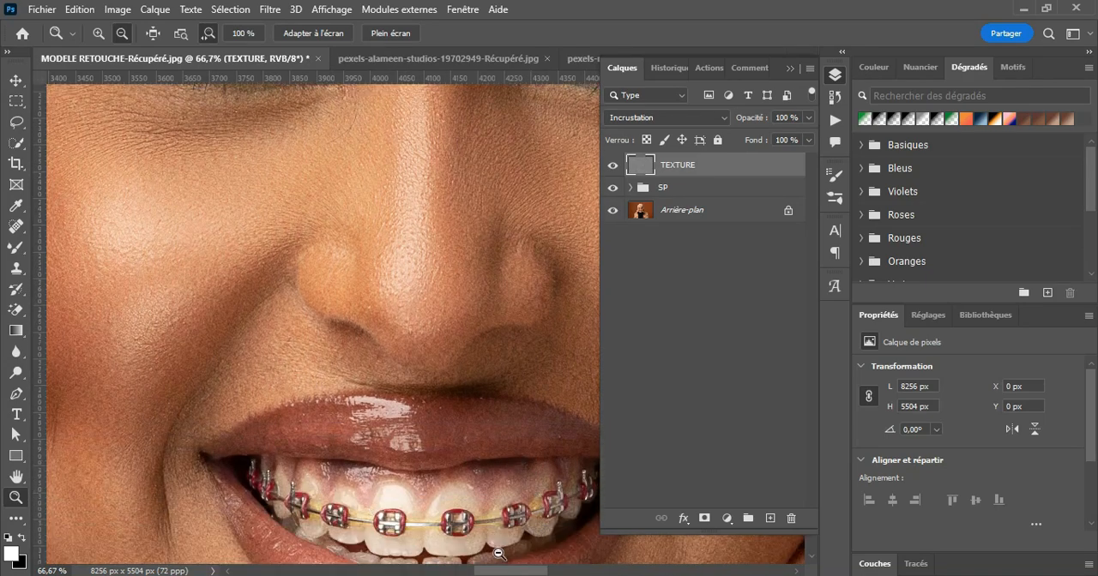
scroll(479, 440, up, 4)
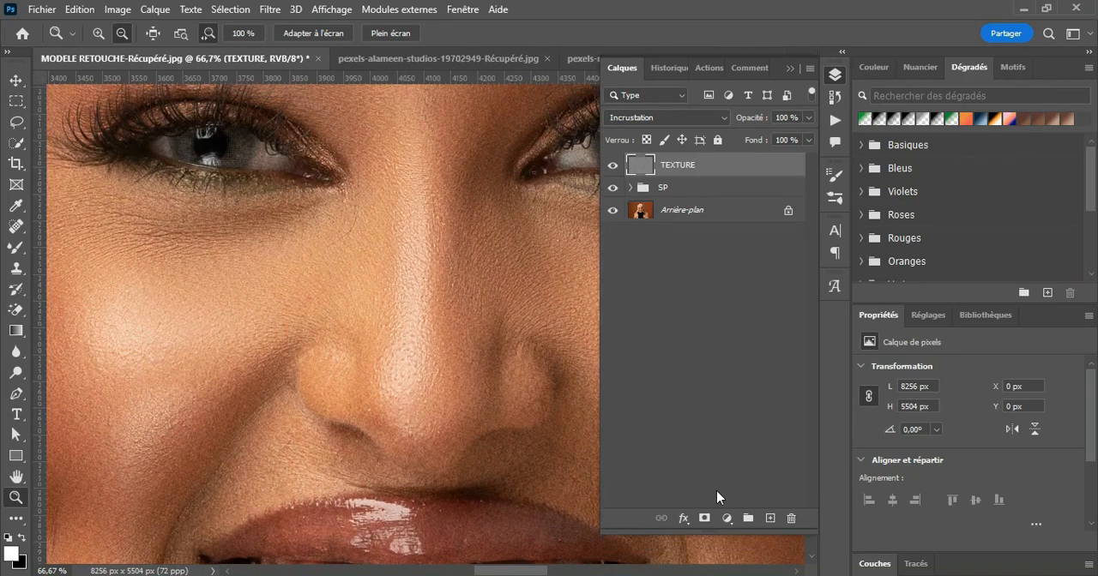
click(703, 518)
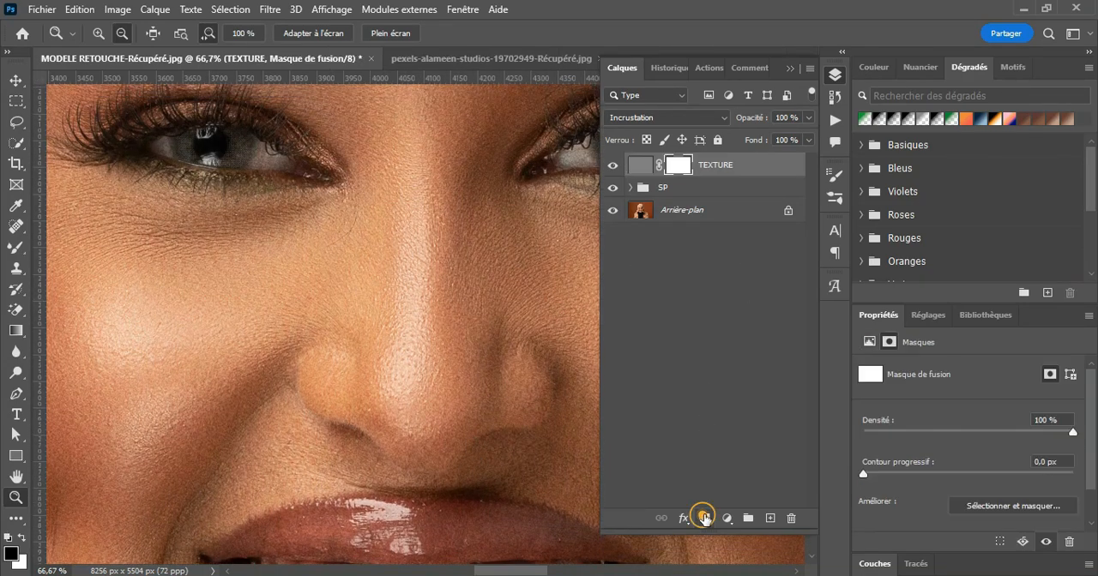
Step: Switch to the standard Brush tool and change its flattened elliptical tip to a fully round shape
click(15, 249)
right_click(15, 249)
click(93, 247)
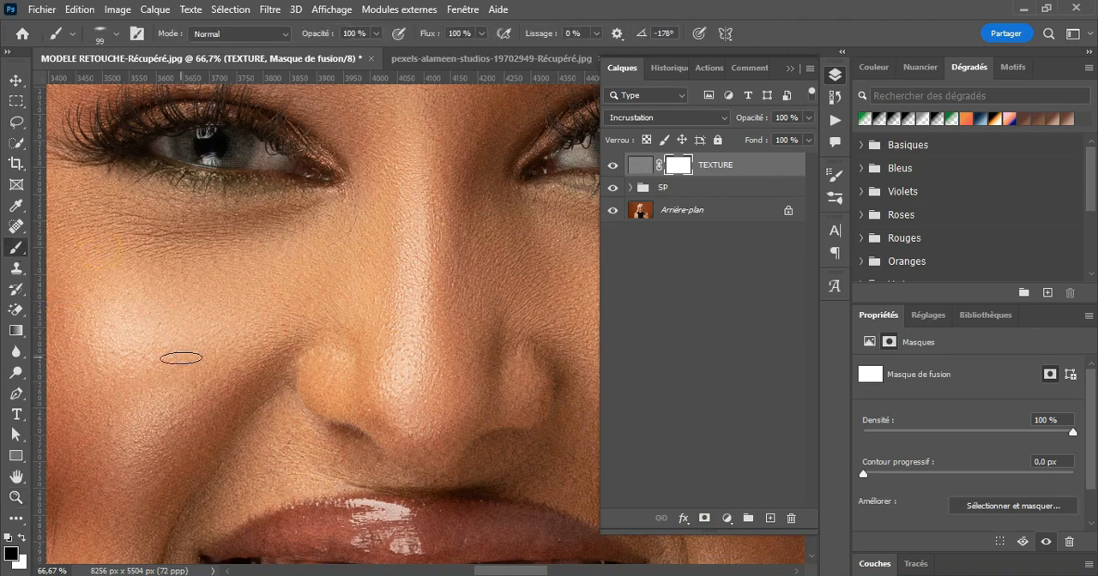
click(117, 34)
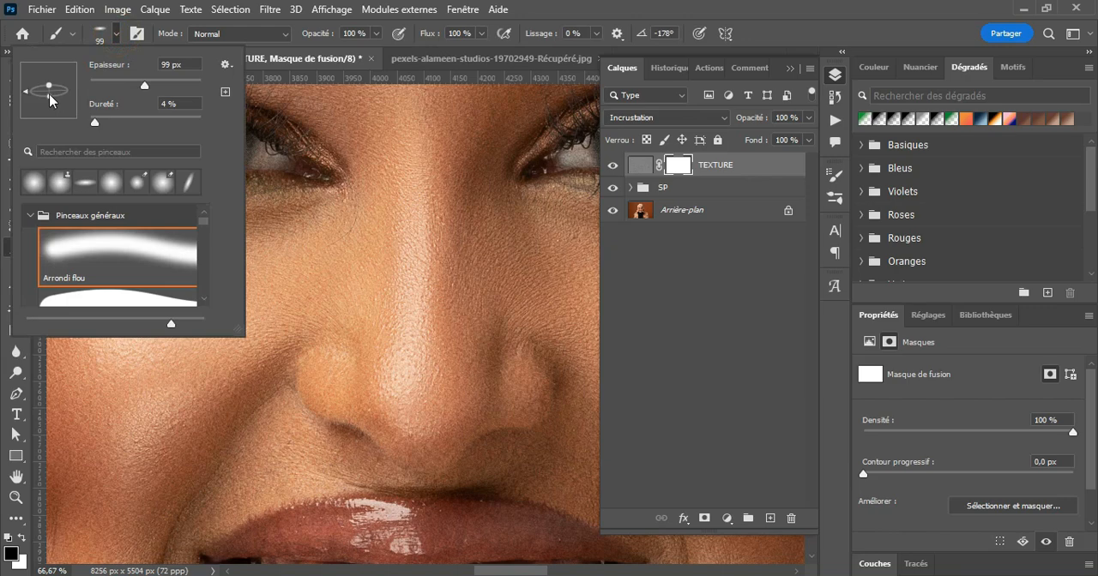
click(117, 34)
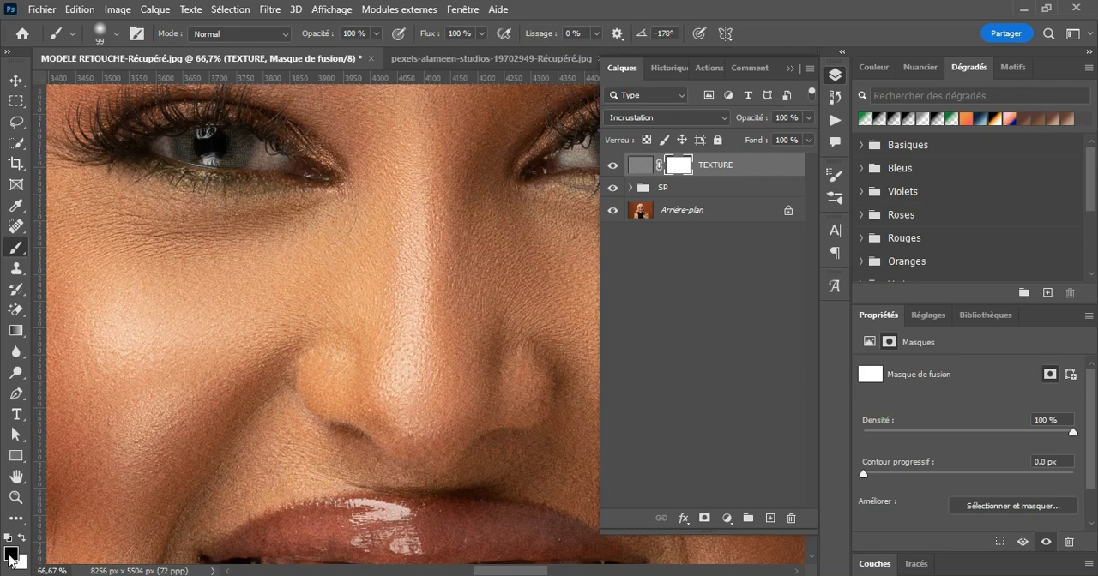
Step: Paint black on the TEXTURE layer mask over both eyes, the lips and the teeth to hide the texture there
mouse_move(255, 158)
mouse_down()
mouse_move(292, 169)
mouse_move(242, 151)
mouse_up()
drag(519, 571, 534, 571)
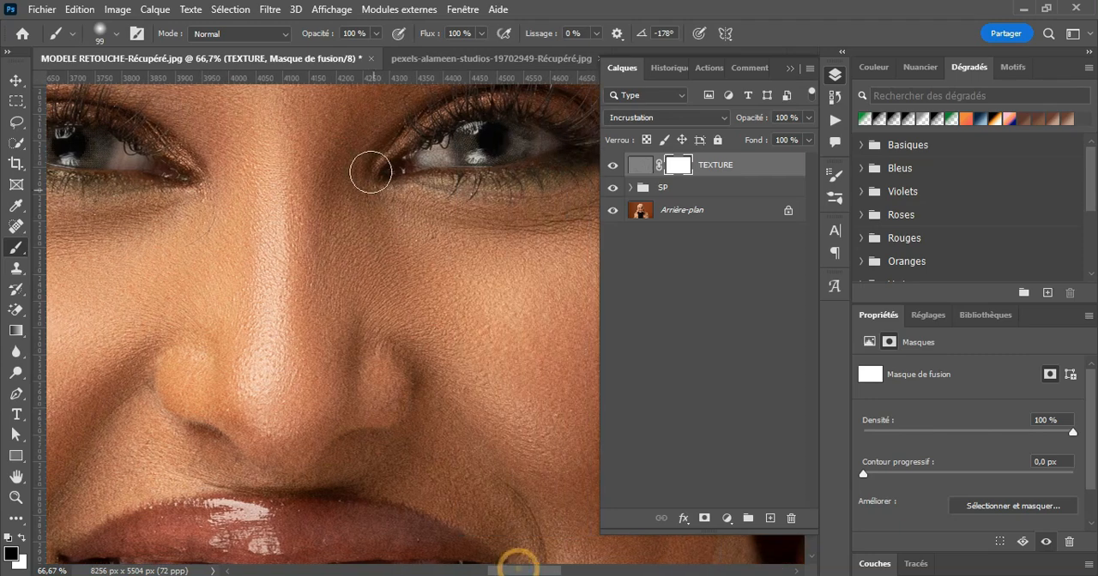
mouse_move(420, 169)
mouse_down()
mouse_move(472, 144)
mouse_move(541, 152)
mouse_up()
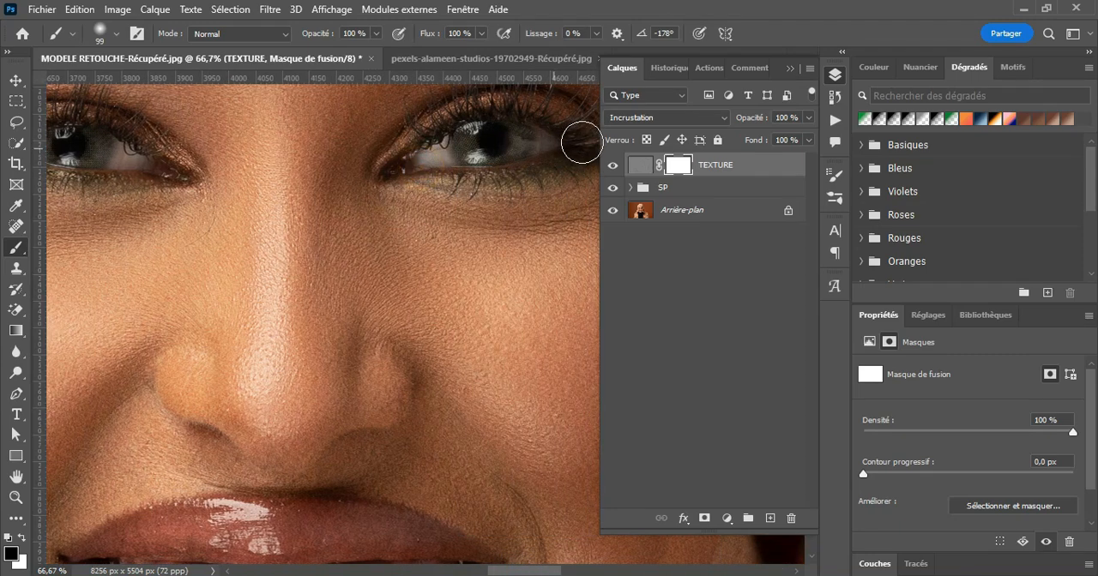
scroll(476, 369, down, 5)
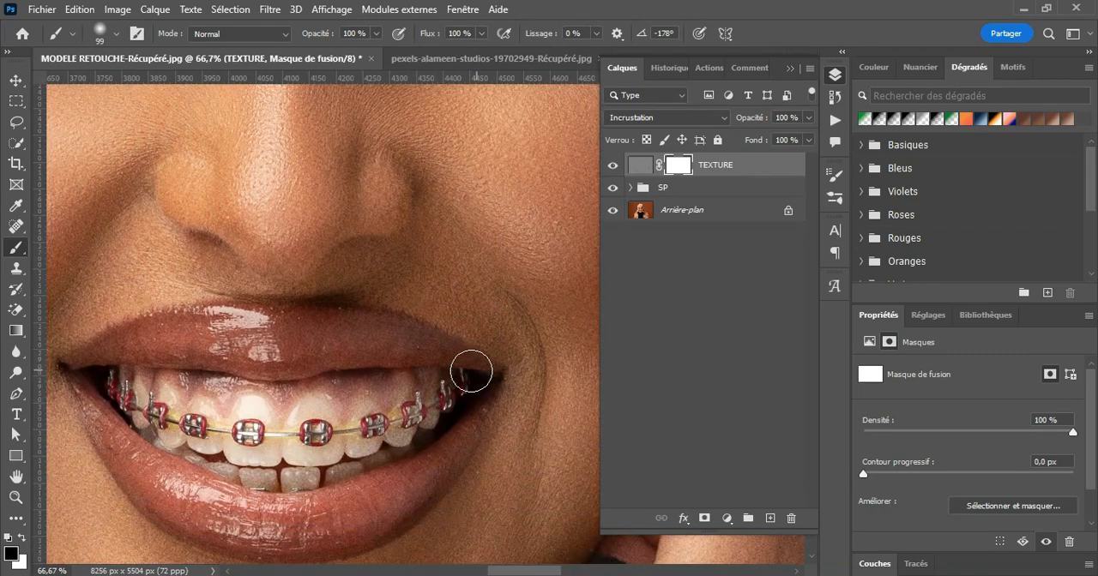
mouse_move(359, 342)
mouse_down()
mouse_move(204, 341)
mouse_move(234, 331)
mouse_up()
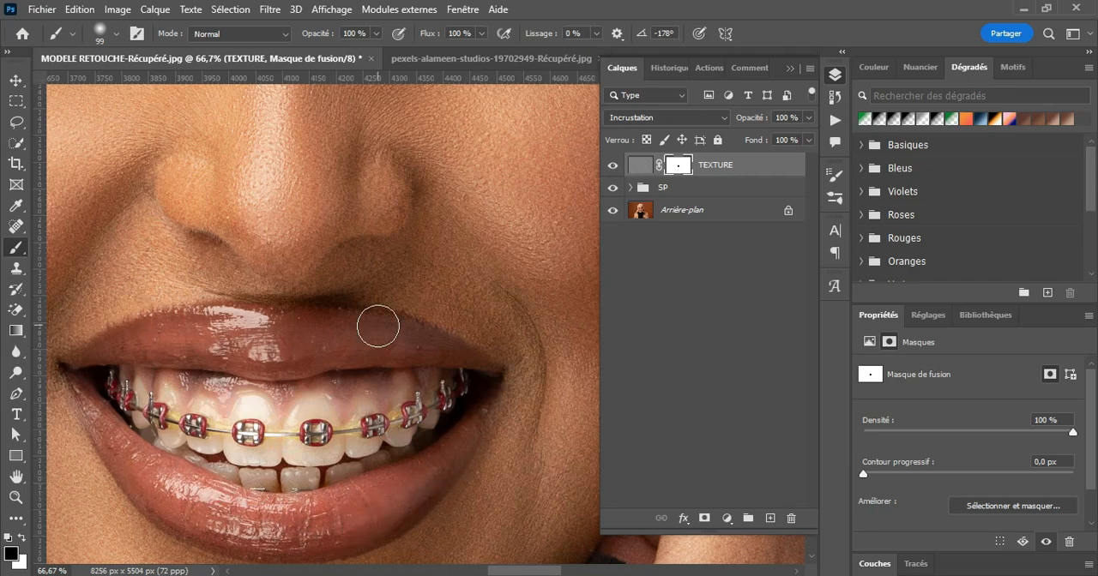
Step: Enlarge the brush to 460 px and paint black on the TEXTURE mask over the headscarf's top and left side
scroll(364, 295, down, 7)
scroll(384, 182, up, 3)
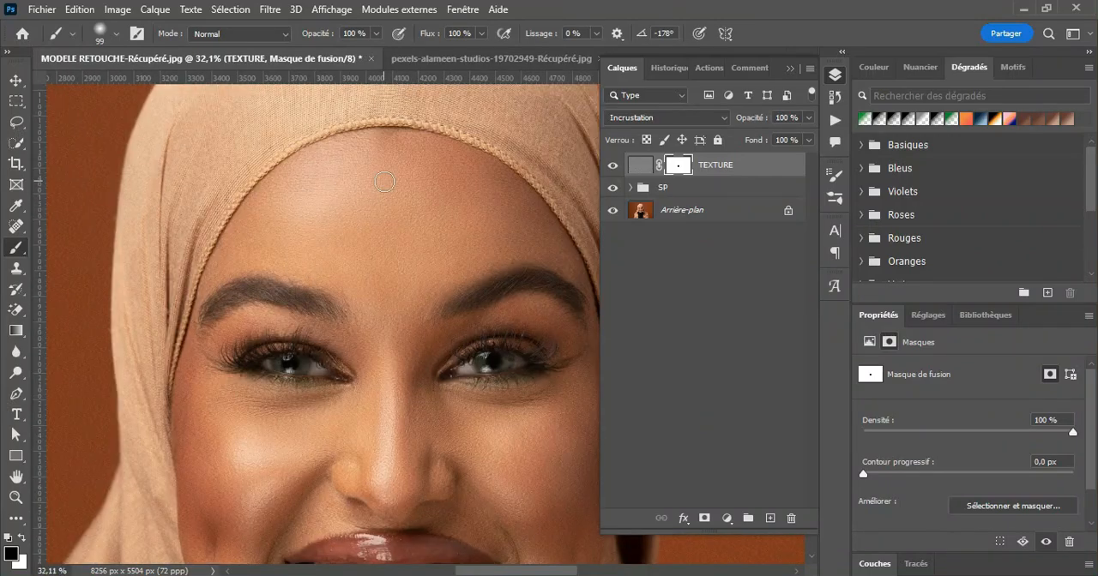
scroll(384, 179, up, 3)
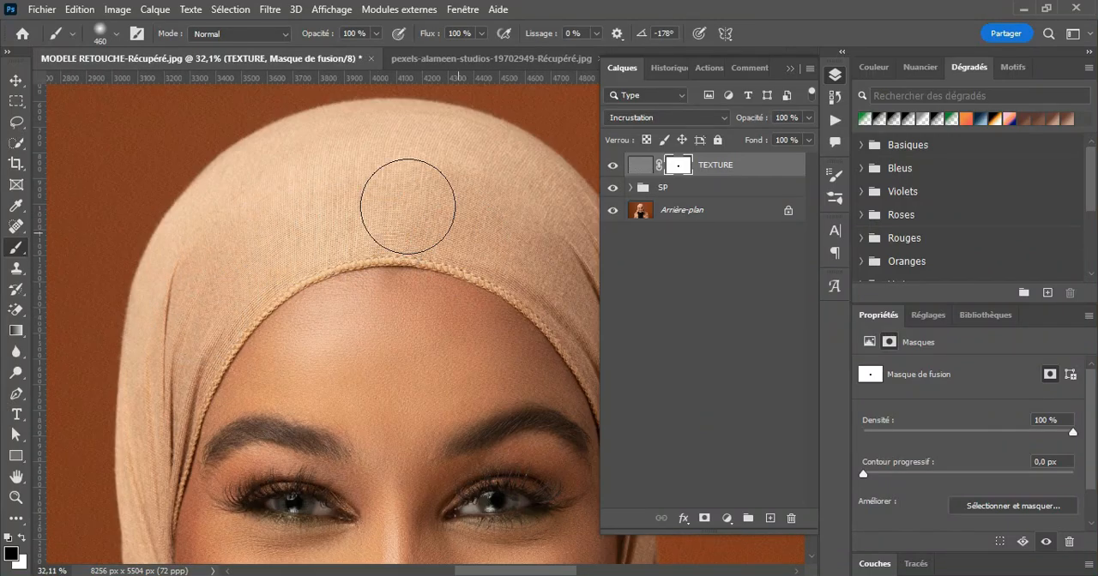
mouse_move(221, 261)
mouse_down()
mouse_move(341, 187)
mouse_move(276, 181)
mouse_move(369, 162)
mouse_move(451, 168)
mouse_move(517, 212)
mouse_move(404, 157)
mouse_move(214, 237)
mouse_move(177, 294)
mouse_up()
scroll(409, 299, down, 2)
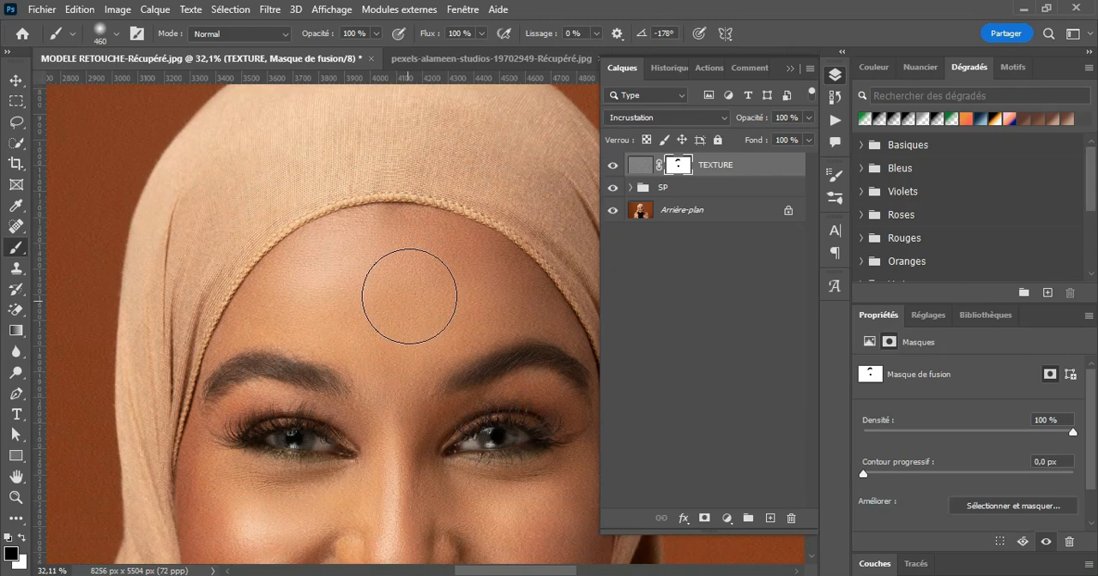
drag(199, 224, 156, 299)
scroll(382, 405, down, 3)
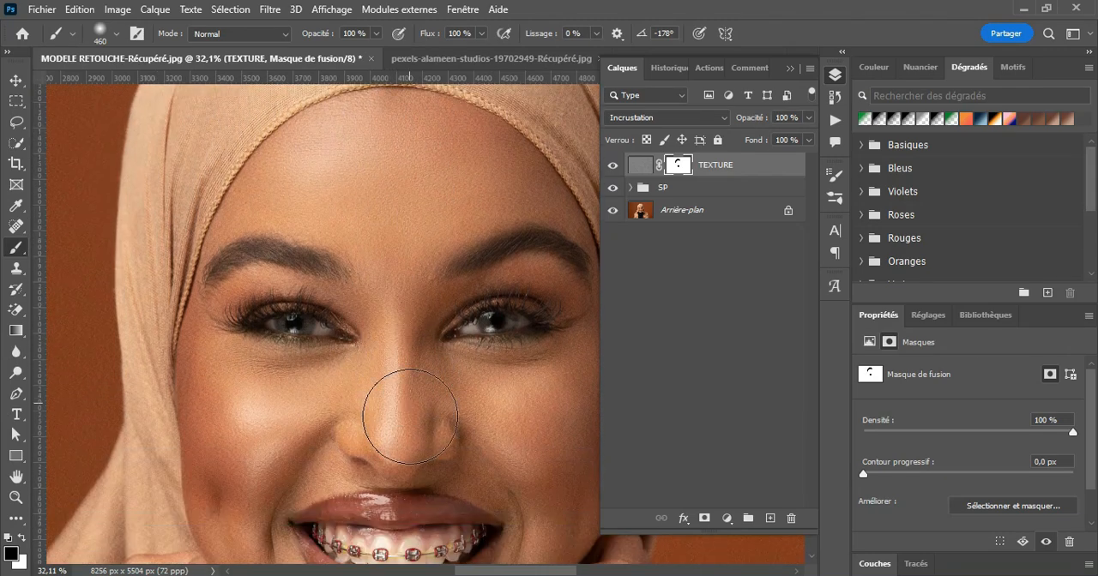
drag(115, 312, 120, 417)
scroll(358, 343, down, 3)
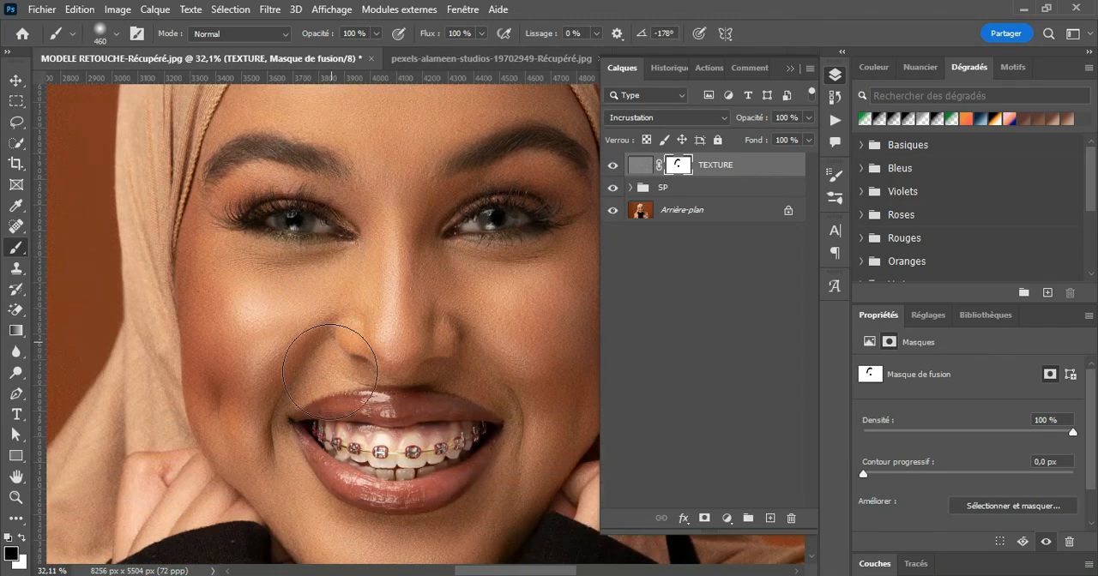
mouse_move(123, 225)
mouse_down()
mouse_move(121, 440)
mouse_move(135, 467)
mouse_move(122, 372)
mouse_move(123, 409)
mouse_move(230, 488)
mouse_up()
Step: Mask the texture off the headscarf along the right side of the face
drag(495, 569, 543, 568)
drag(361, 140, 380, 349)
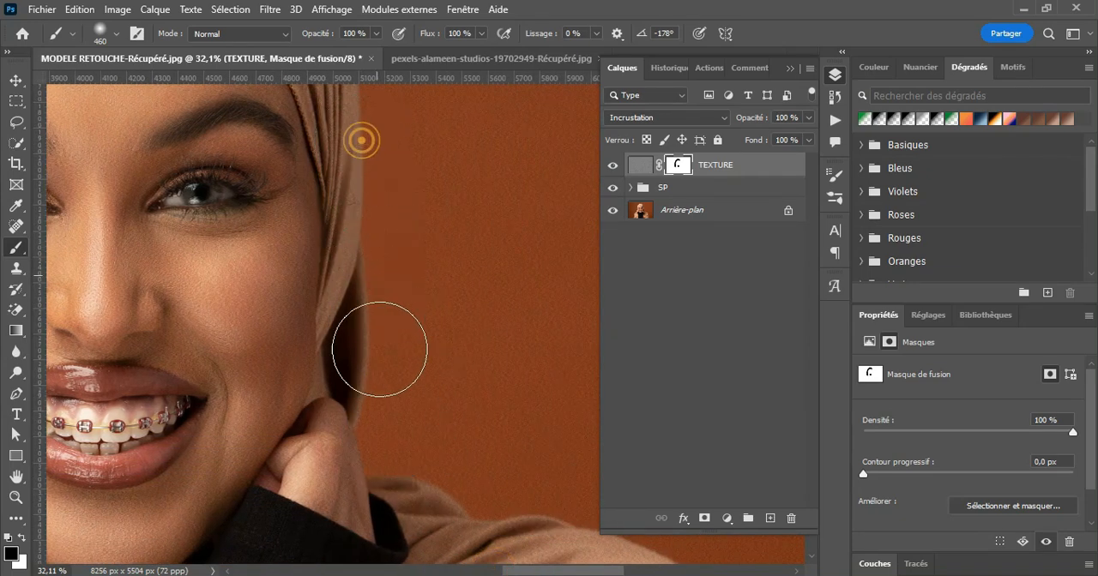
scroll(454, 336, up, 3)
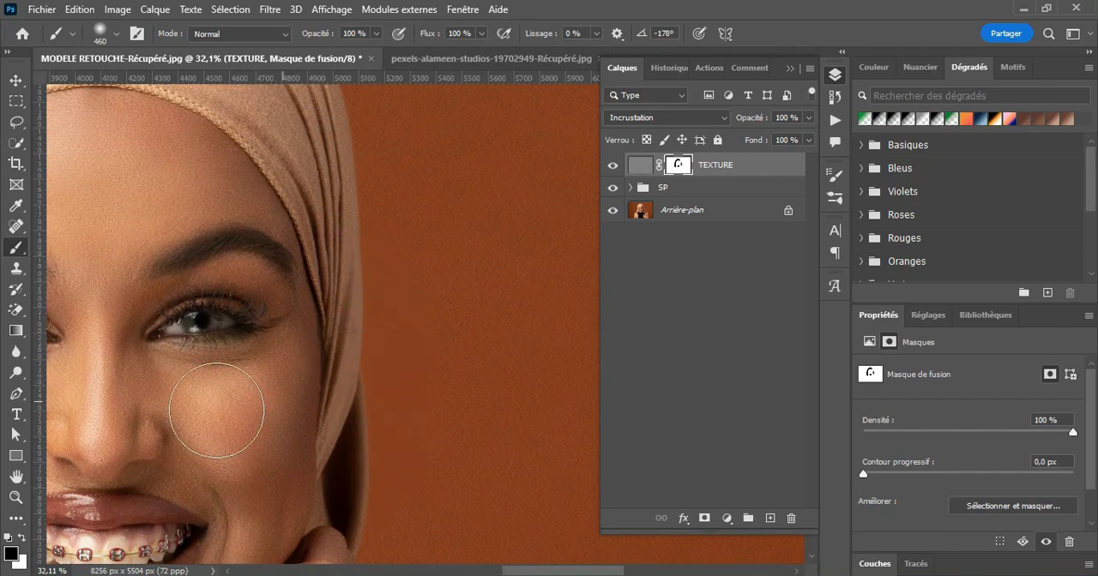
Step: Compare the orange background with and without the TEXTURE layer at 100% zoom
click(15, 497)
alt+click(549, 154)
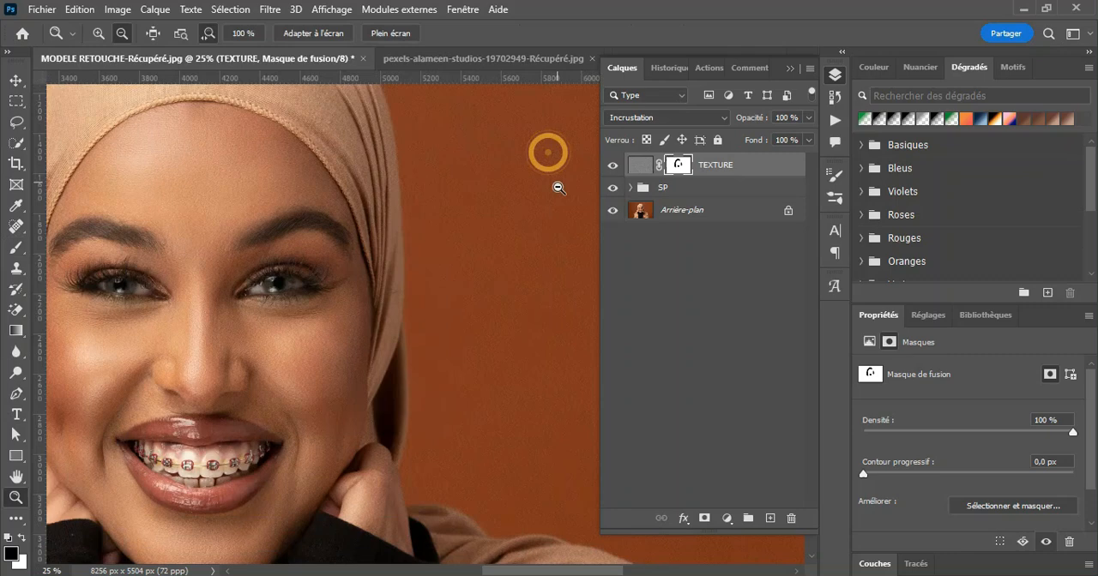
click(105, 32)
click(525, 186)
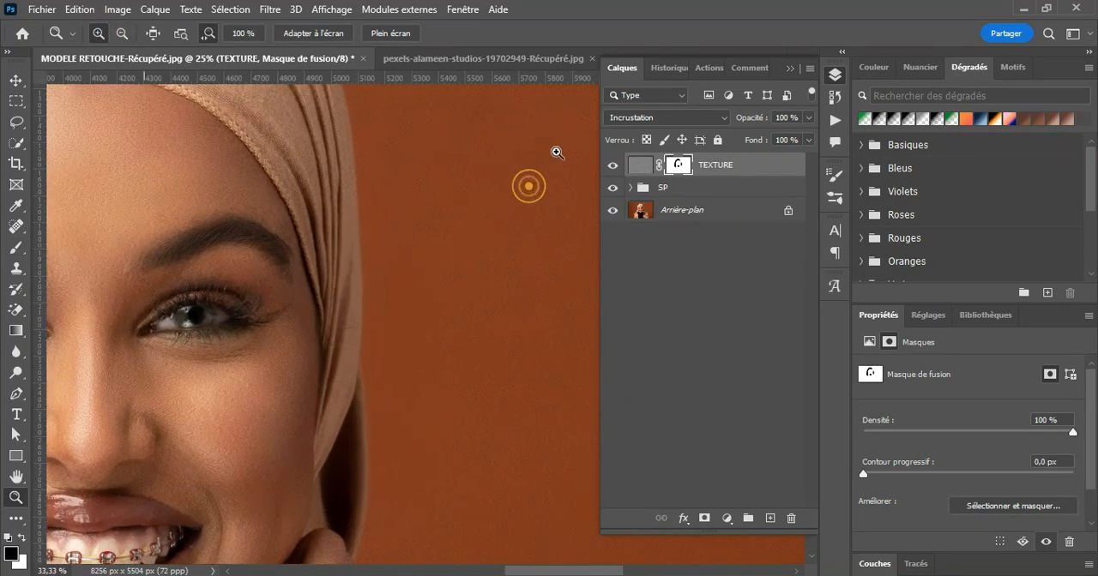
click(554, 151)
click(556, 152)
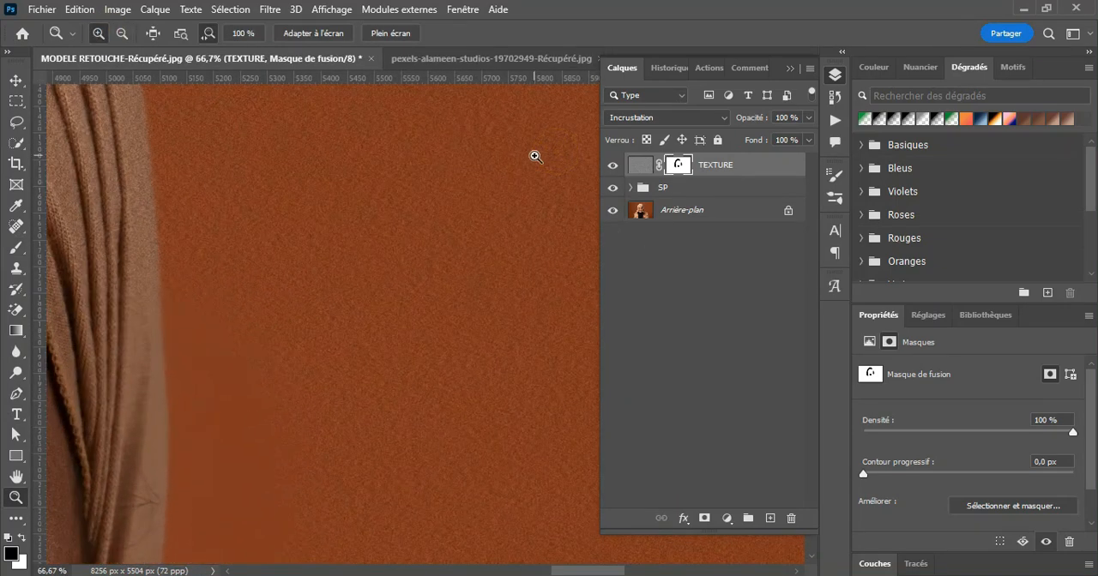
click(535, 156)
click(613, 164)
click(613, 165)
click(613, 164)
click(613, 165)
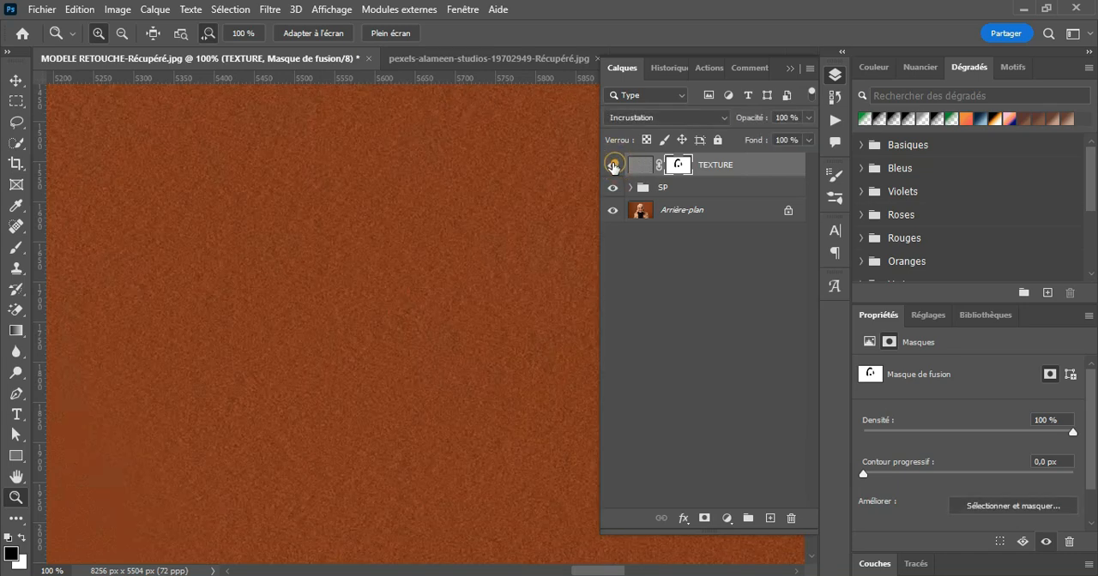
Step: Enlarge the brush to 1204 px and paint black on the TEXTURE mask over the upper background right of the model
click(122, 33)
click(294, 182)
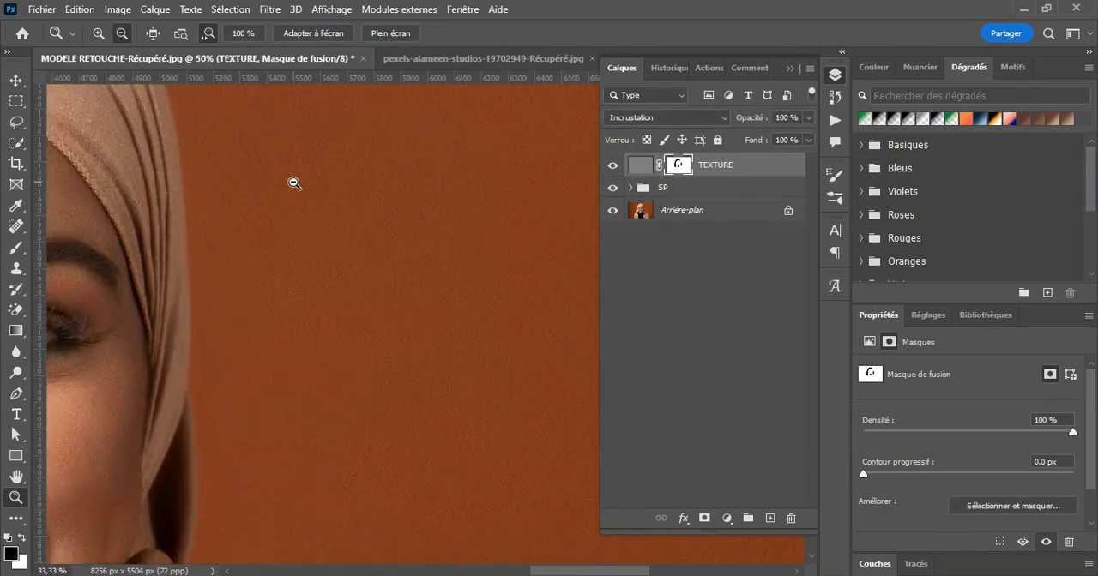
click(294, 182)
click(294, 181)
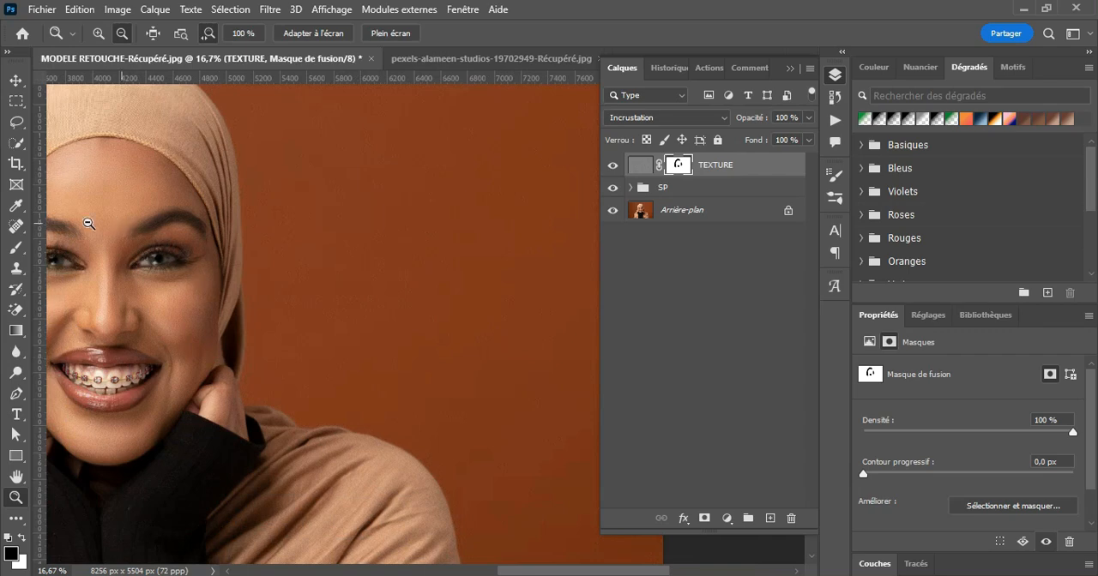
click(16, 249)
drag(311, 223, 365, 221)
mouse_move(309, 395)
mouse_down()
mouse_move(431, 520)
mouse_move(481, 125)
mouse_up()
click(789, 69)
drag(557, 118, 630, 110)
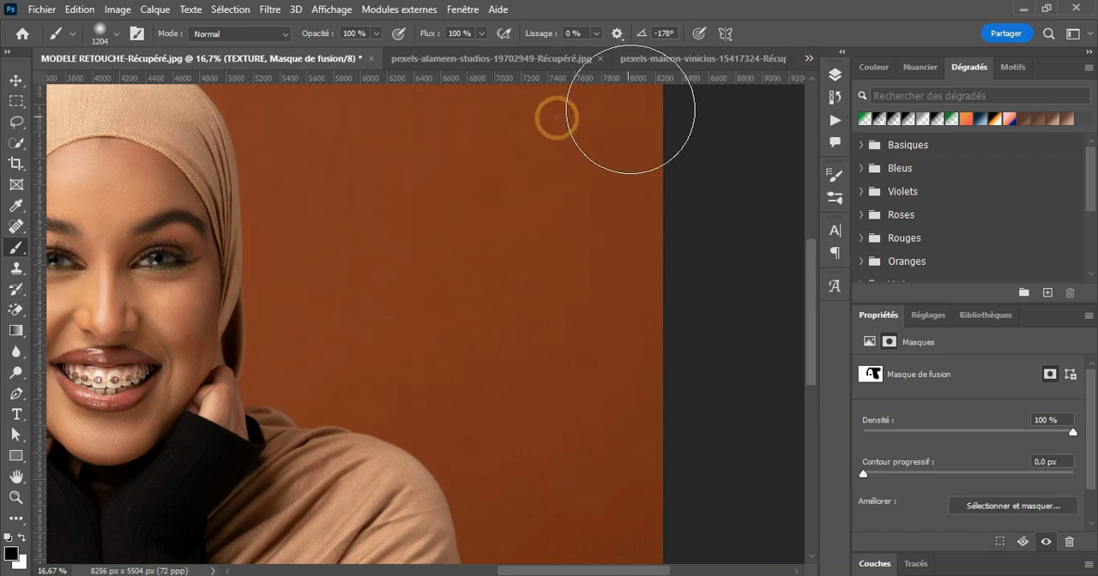
Step: Mask the texture off the right shoulder and the remaining background up to the image's right edge
scroll(811, 338, down, 5)
mouse_move(420, 350)
mouse_down()
mouse_move(289, 257)
mouse_move(491, 450)
mouse_up()
drag(539, 570, 562, 571)
drag(488, 408, 564, 407)
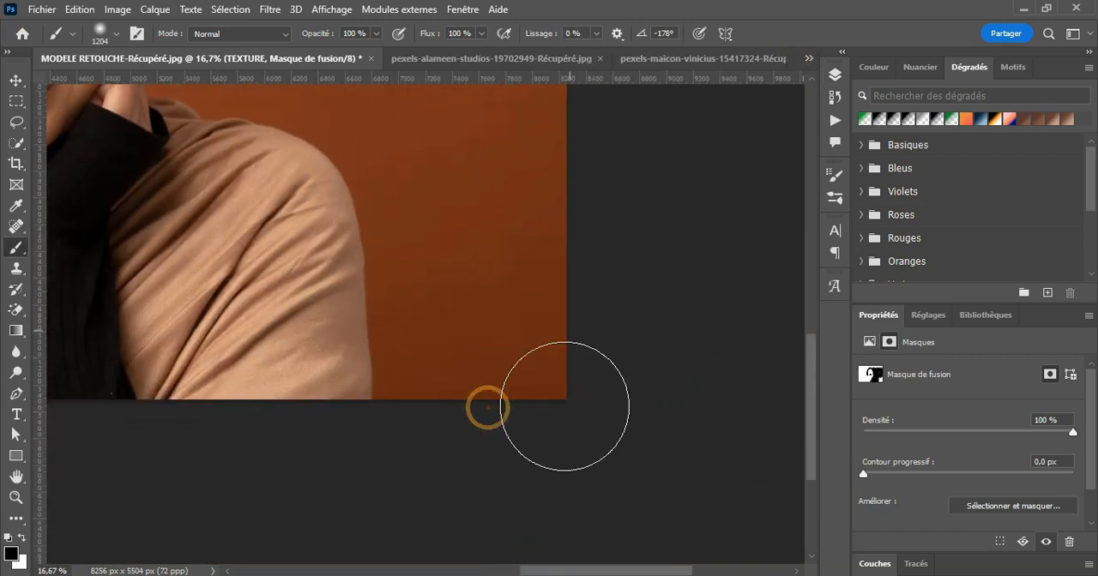
scroll(812, 380, up, 5)
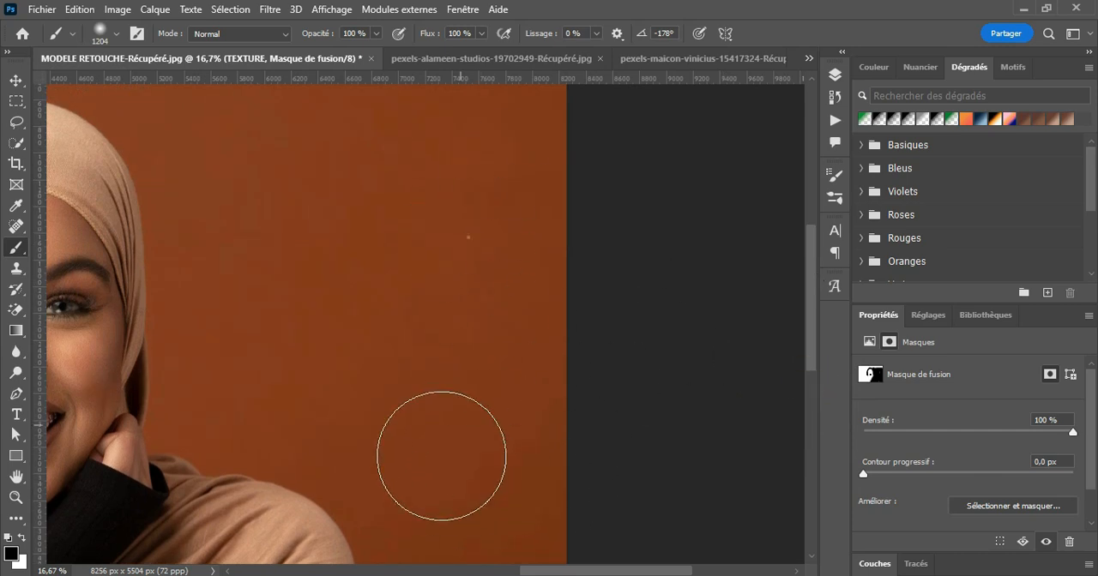
scroll(812, 289, up, 3)
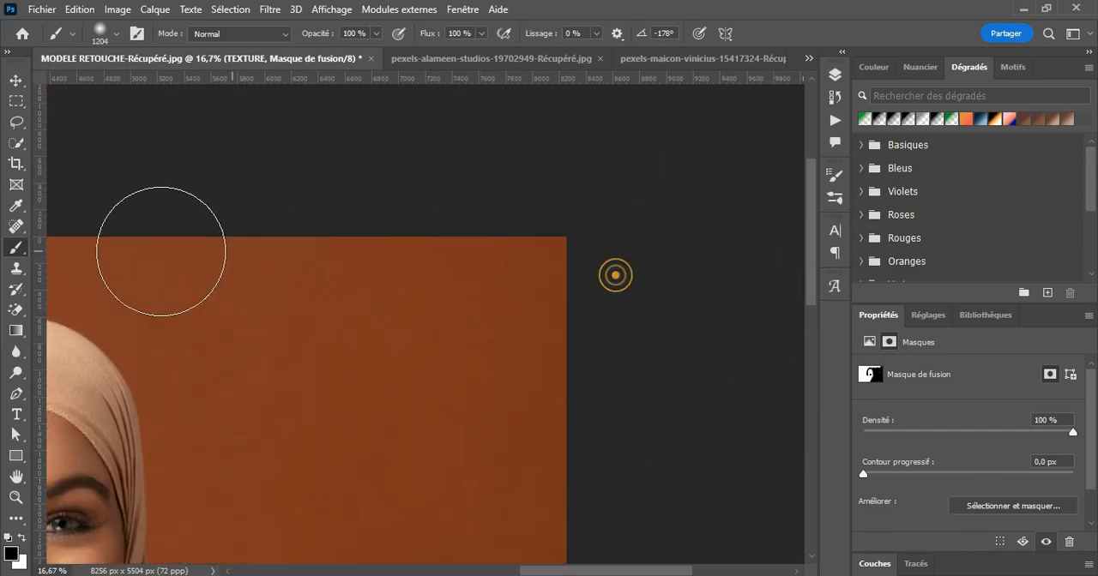
Step: Paint black on the TEXTURE mask over the background left of the model and the left shoulder's beige fabric
drag(608, 570, 458, 570)
mouse_move(96, 262)
mouse_down()
mouse_move(667, 255)
mouse_move(493, 315)
mouse_move(138, 394)
mouse_move(612, 331)
mouse_up()
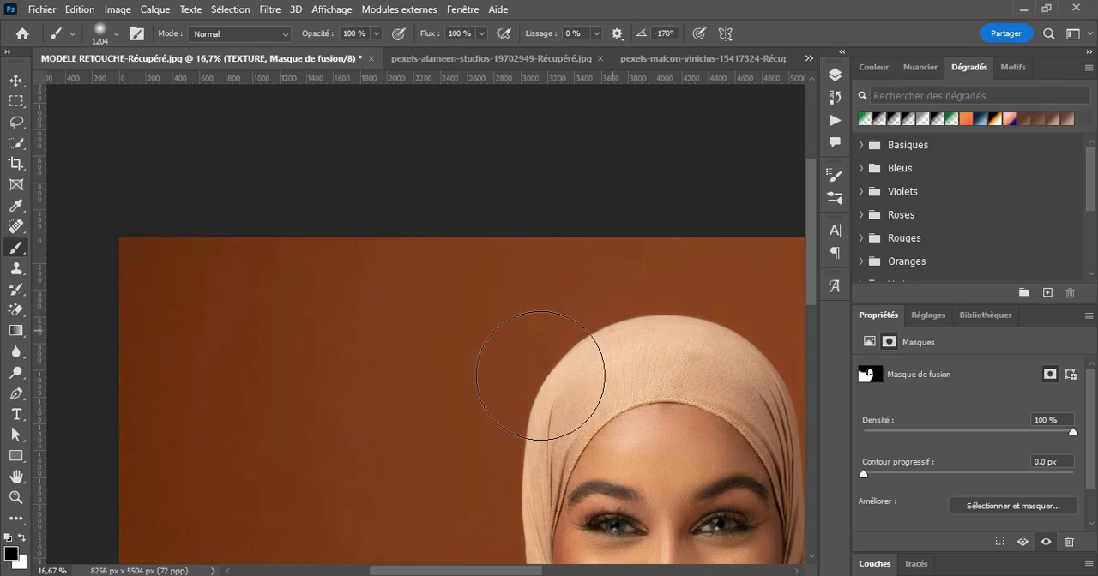
scroll(514, 395, down, 5)
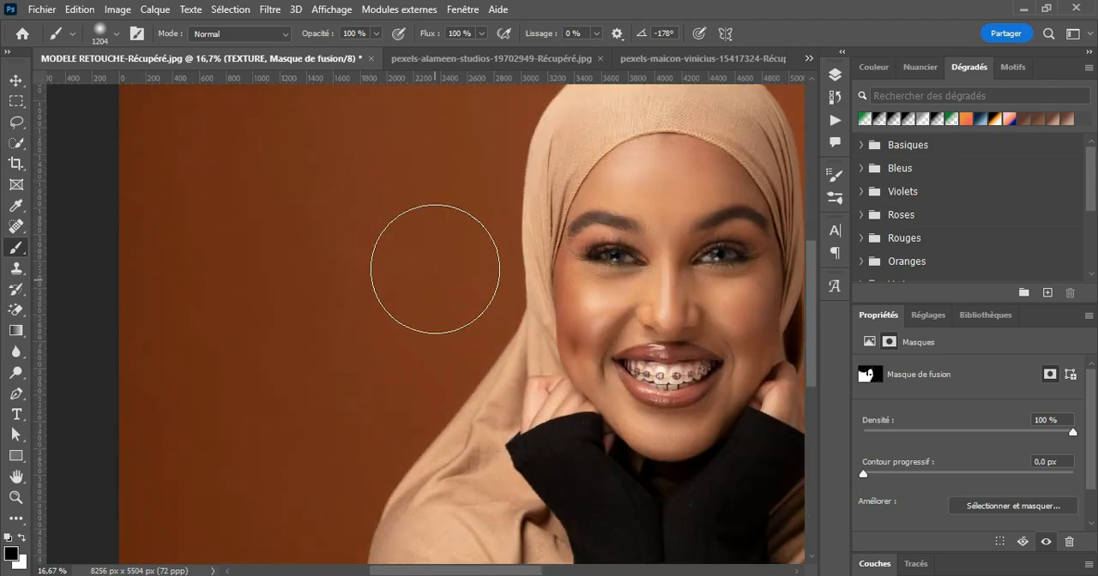
scroll(424, 420, down, 5)
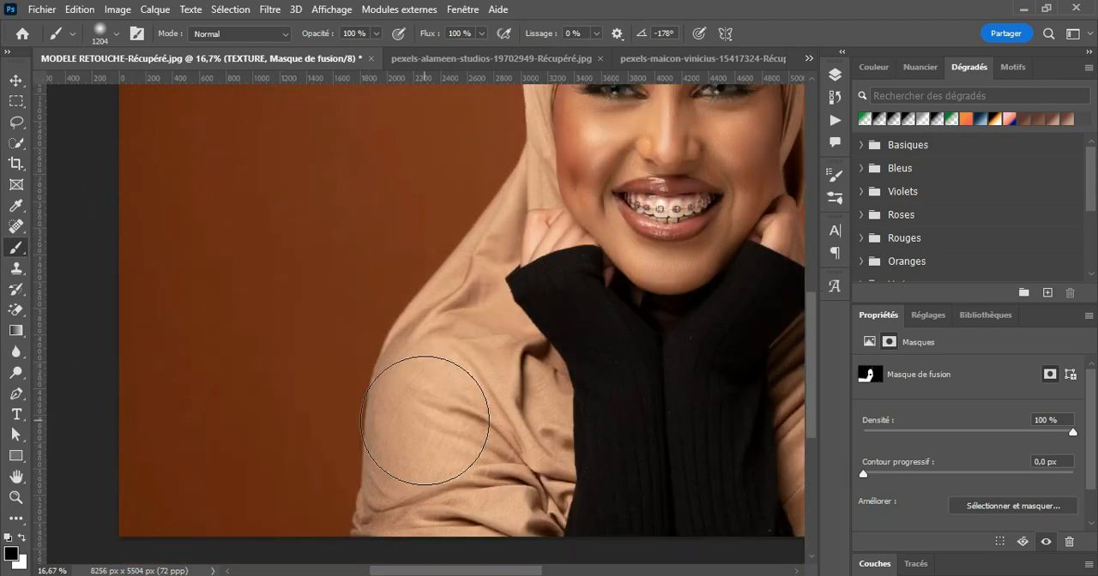
scroll(425, 421, down, 2)
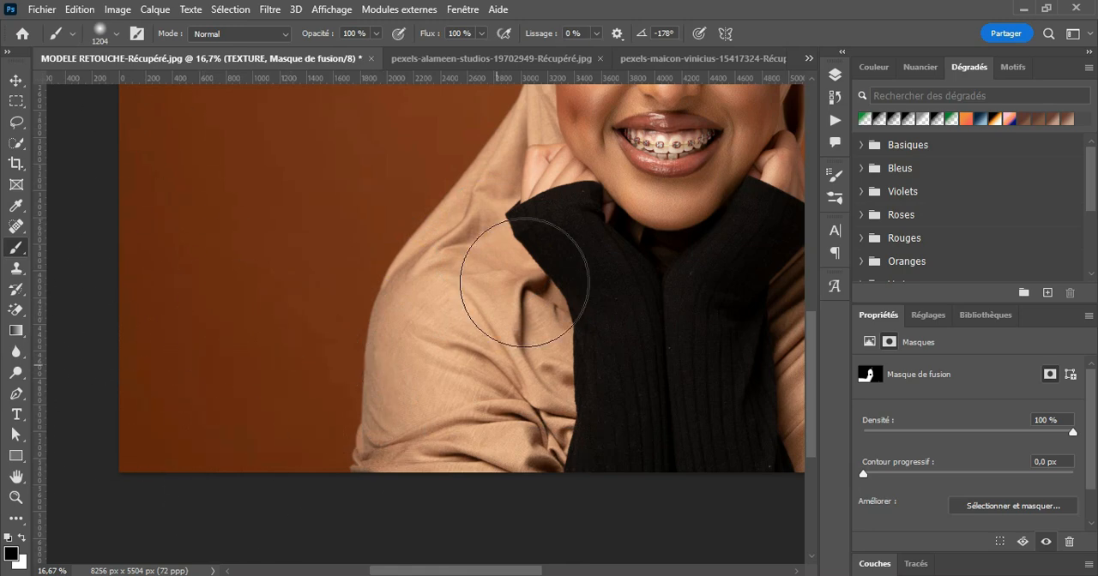
Step: Mask the texture off the black sleeves and central clothing, and show the layer list again
mouse_move(696, 192)
mouse_down()
mouse_move(402, 371)
mouse_move(481, 387)
mouse_up()
scroll(455, 324, up, 6)
key(F7)
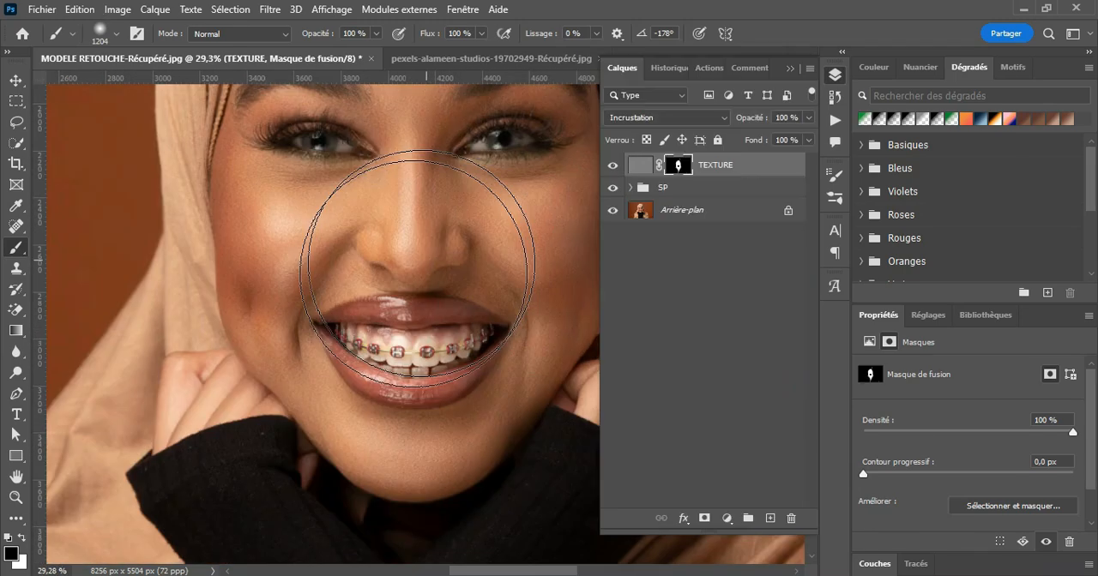